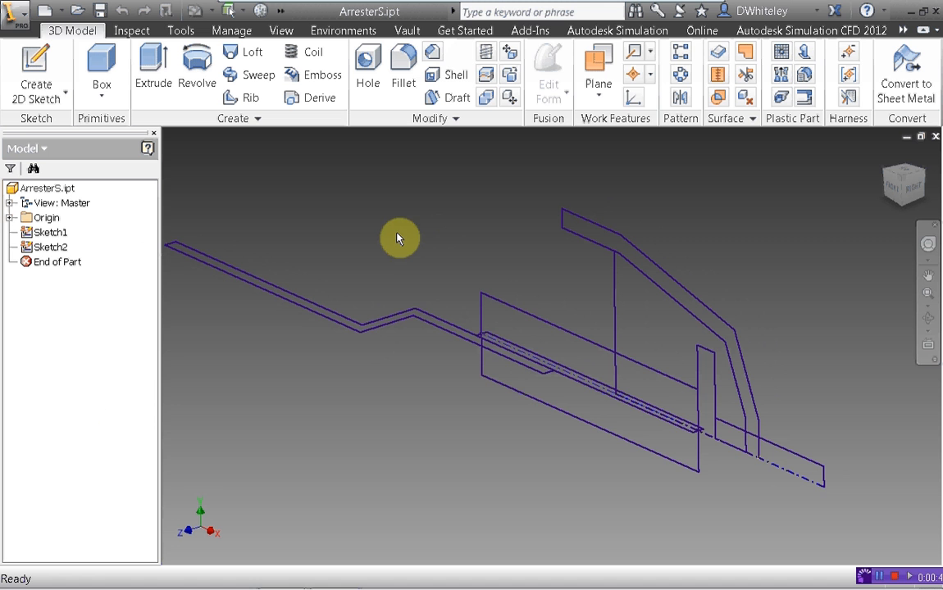
Dismiss the Autodesk 360 sync error notification
middle_click_drag(372, 236, 397, 246)
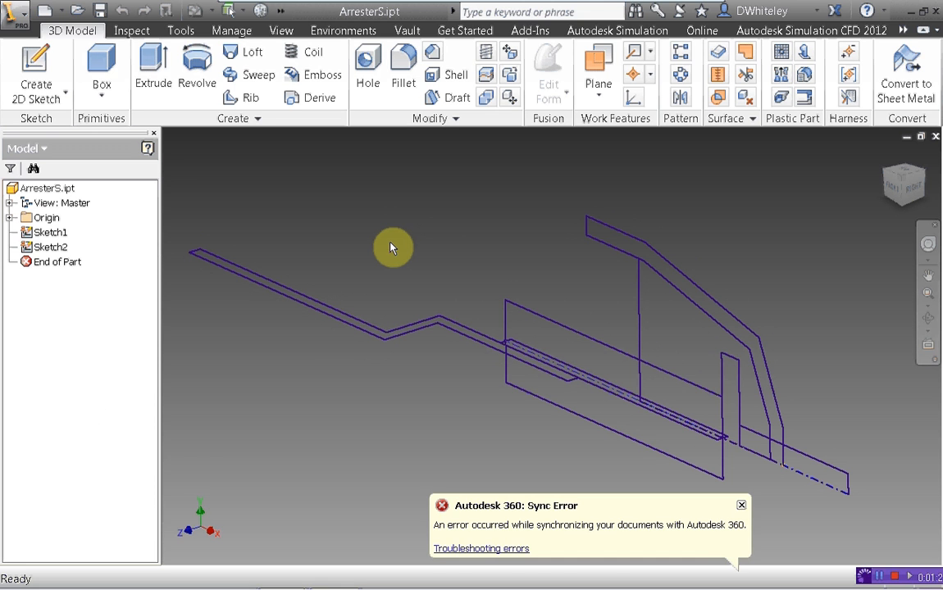
left_click(741, 504)
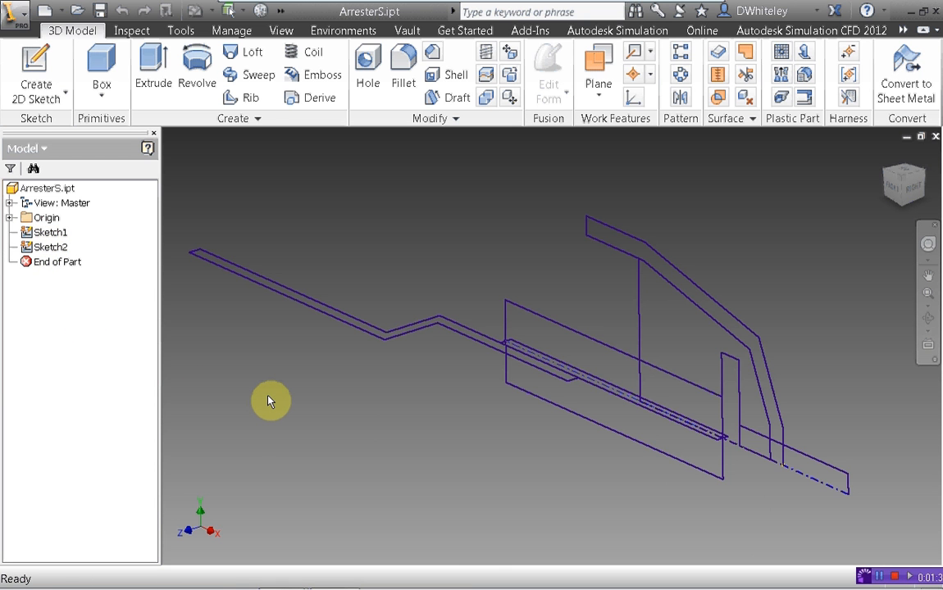
mouse_move(481, 269)
middle_mouse_down()
mouse_move(461, 246)
mouse_move(473, 267)
middle_mouse_up()
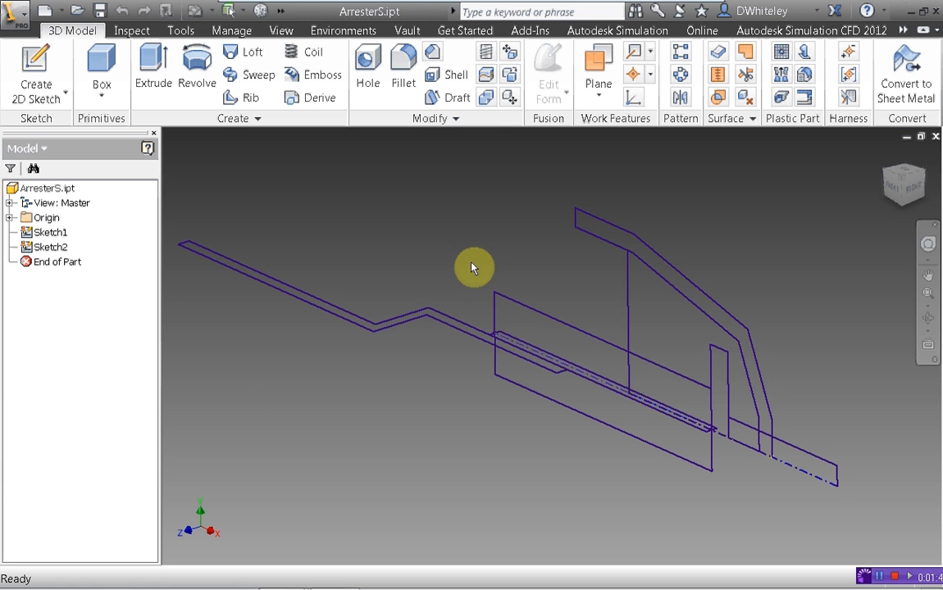
middle_click_drag(427, 247, 427, 252)
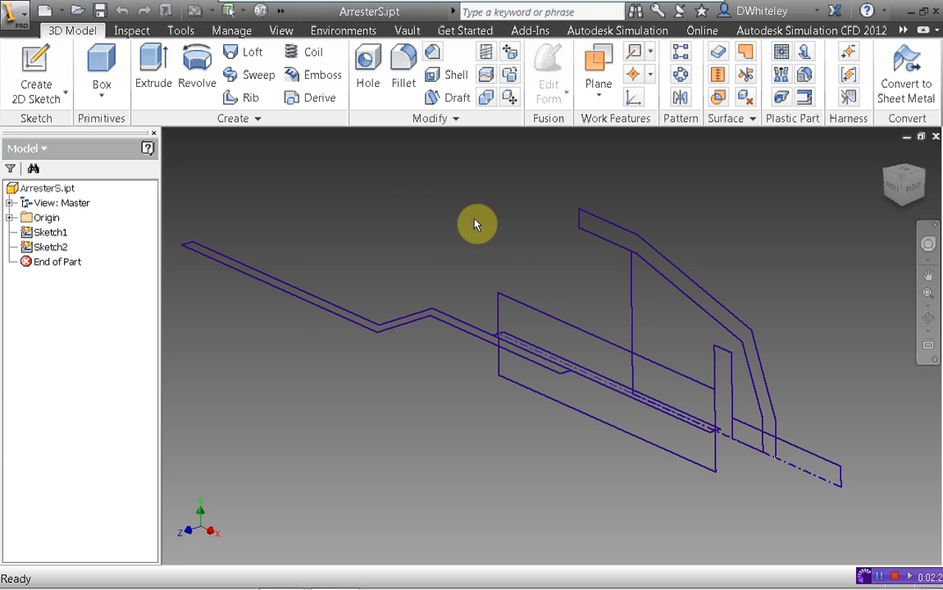
middle_click_drag(475, 235, 465, 236)
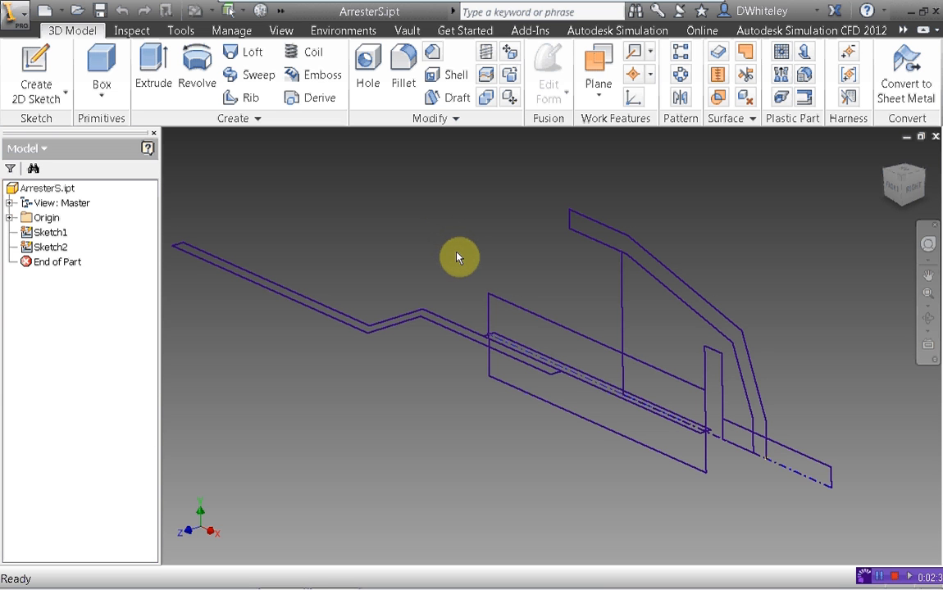
middle_click_drag(458, 256, 459, 254)
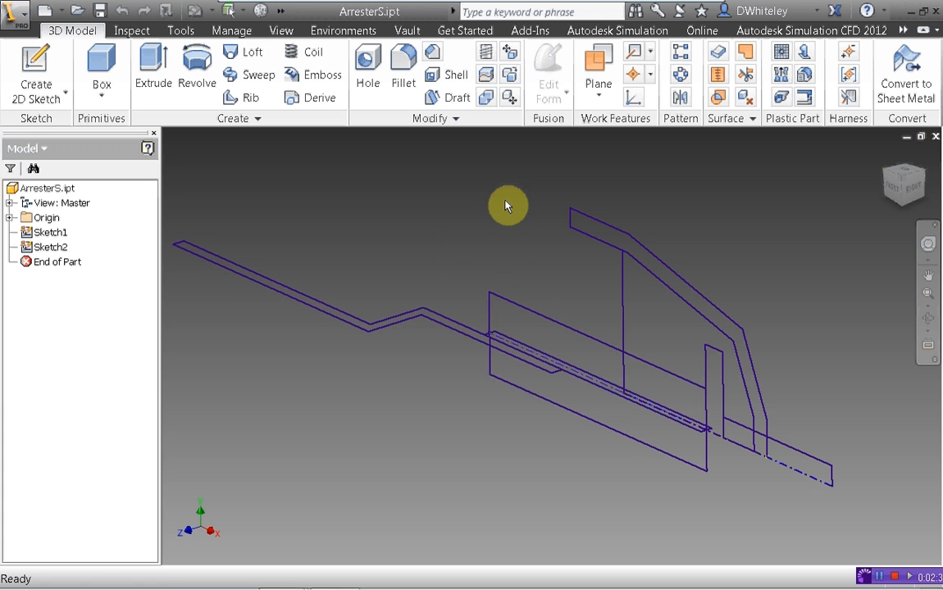
mouse_move(494, 221)
middle_mouse_down()
mouse_move(476, 215)
mouse_move(485, 225)
middle_mouse_up()
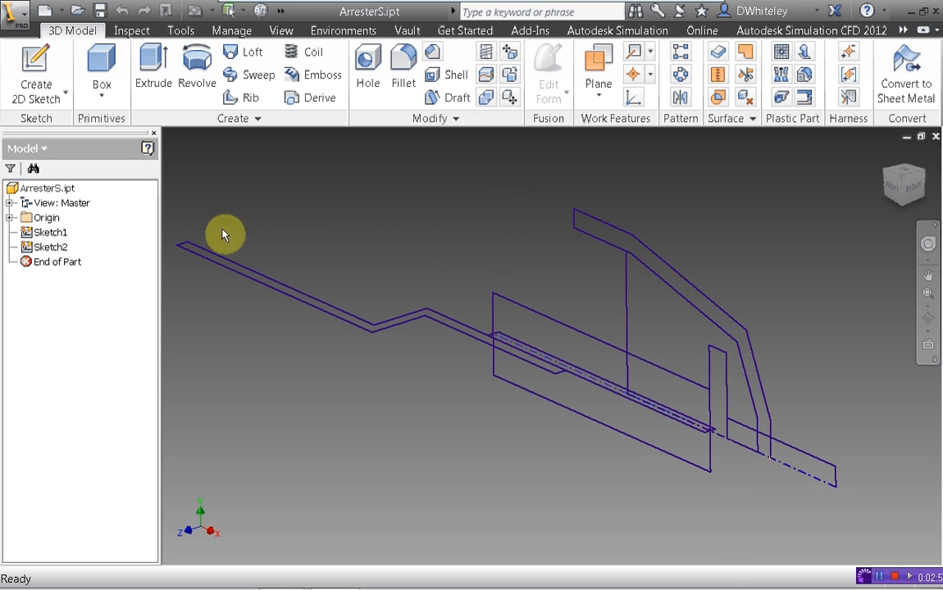
Start an Extrude of the large rectangular sketch profile with the symmetric direction
left_click(151, 72)
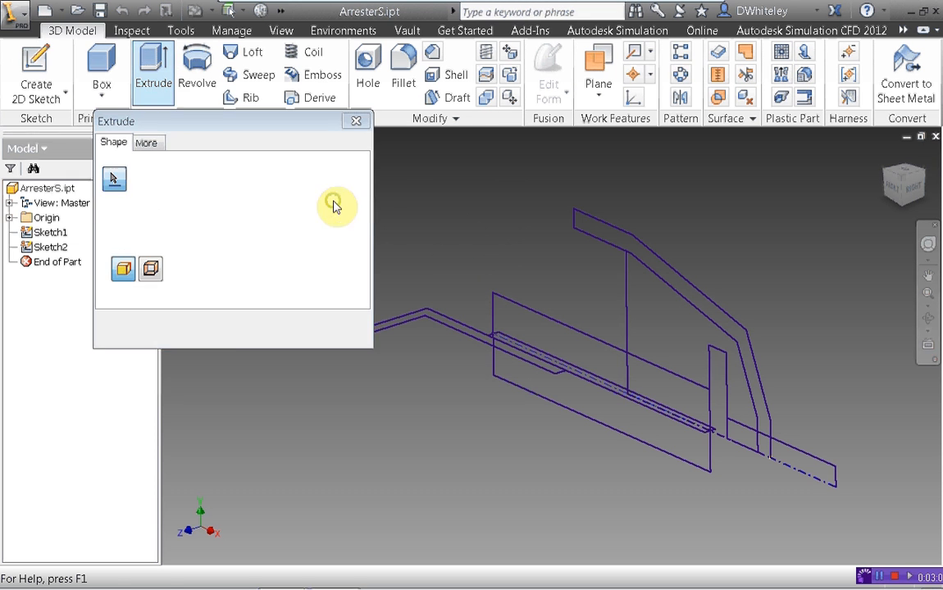
left_click_drag(262, 119, 231, 36)
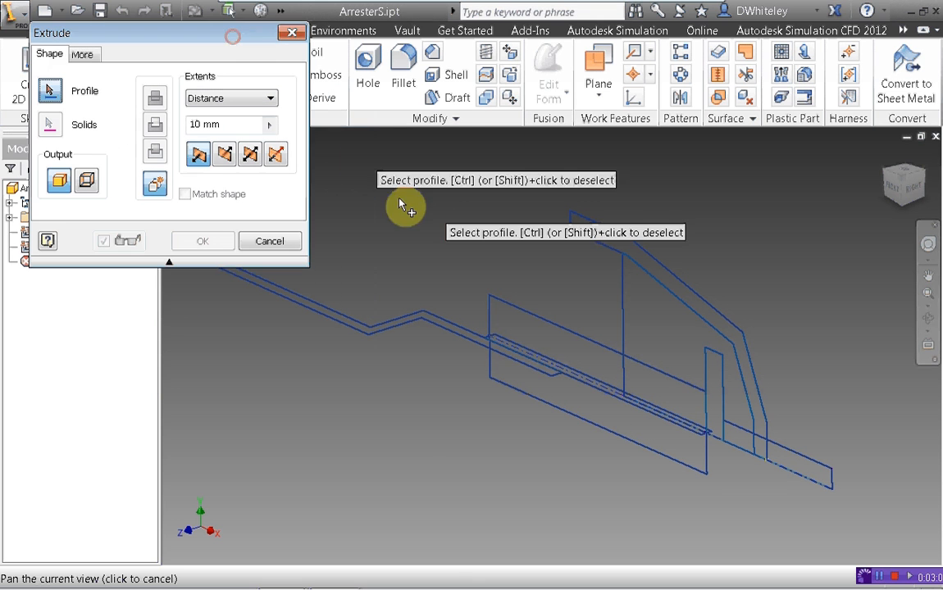
left_click(507, 323)
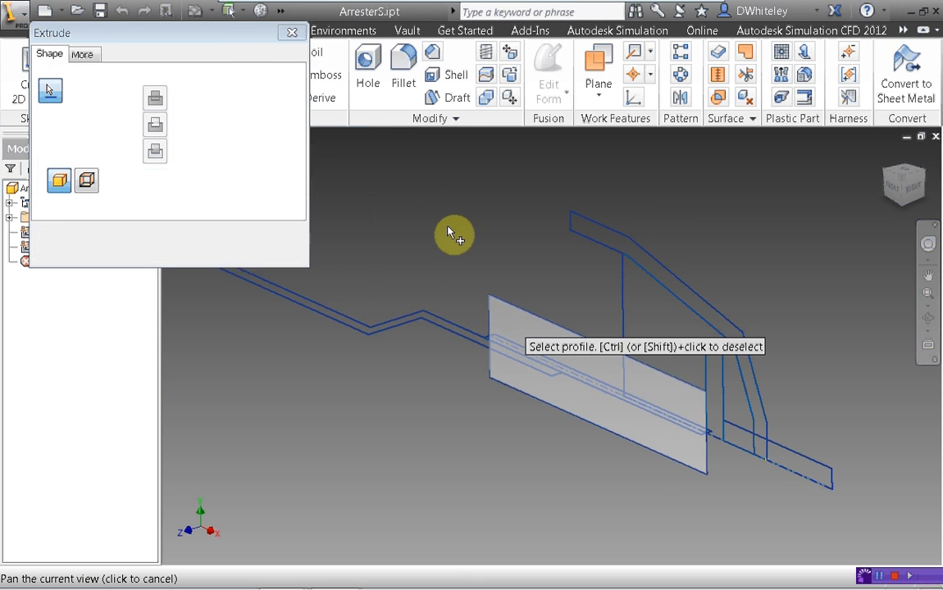
left_click(249, 156)
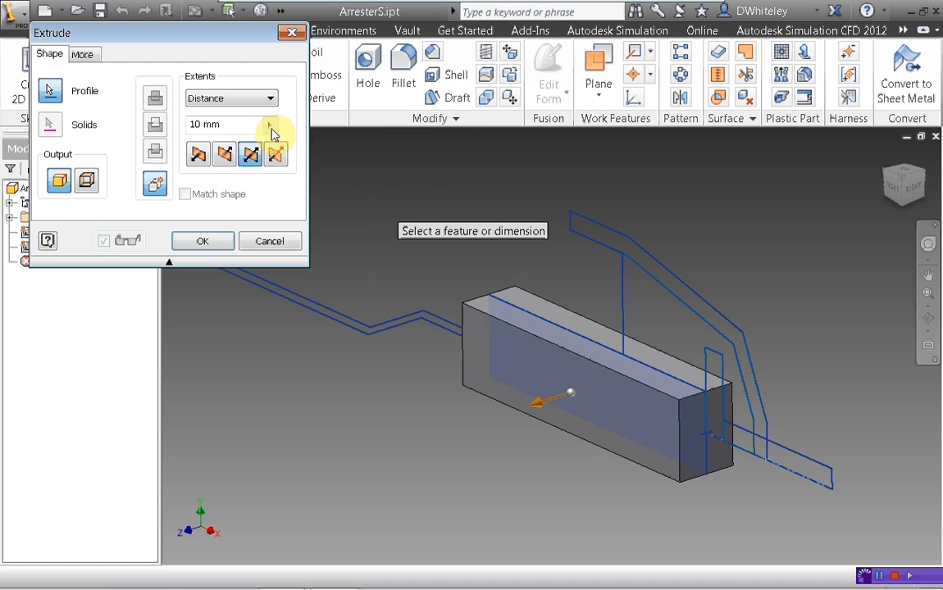
Set the extrusion distance to 2 mm by measuring the short end line of the thin horizontal profile, and complete the plate
left_click(269, 125)
left_click(305, 127)
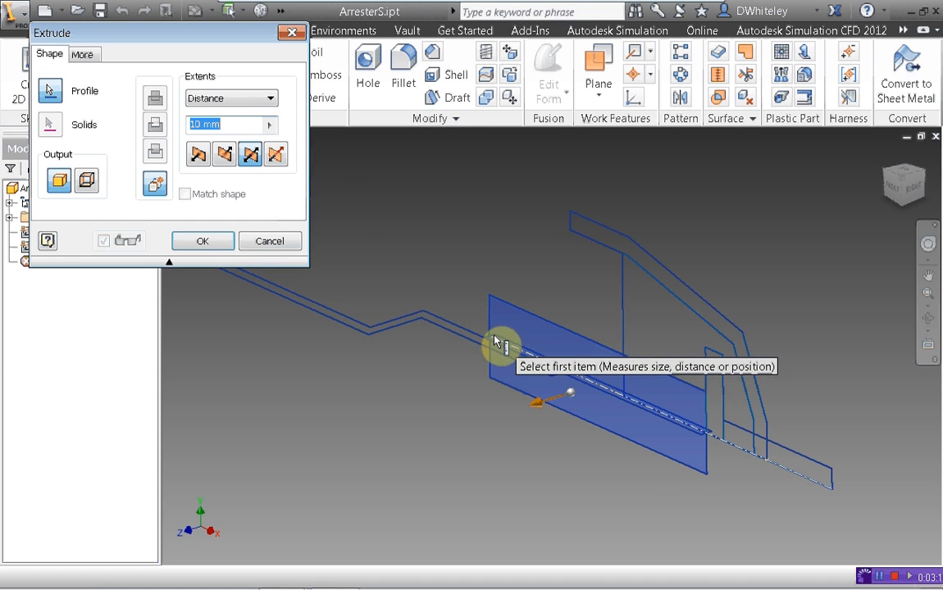
scroll(471, 307, "down", 3)
scroll(467, 320, "up", 6)
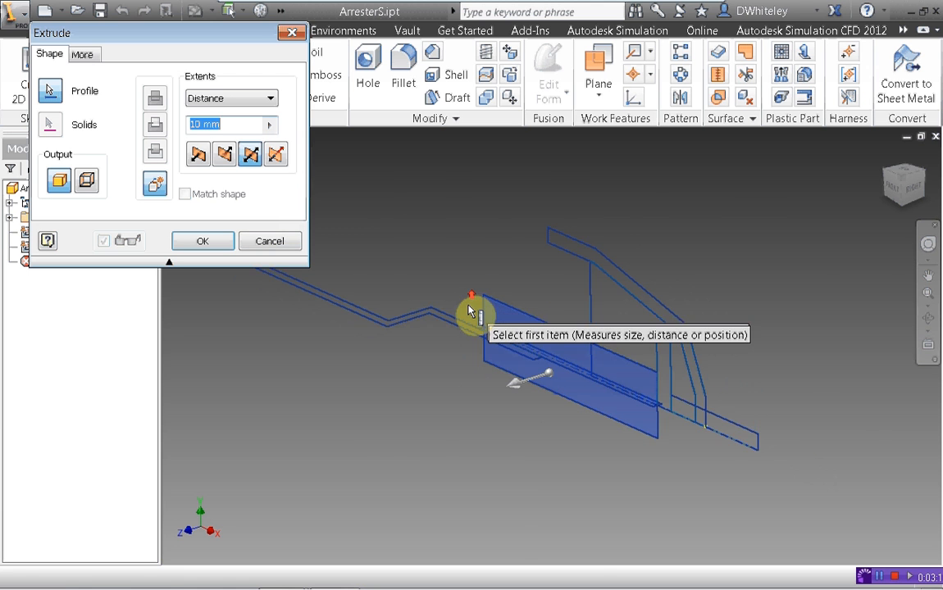
scroll(472, 311, "up", 3)
middle_click_drag(473, 313, 345, 222)
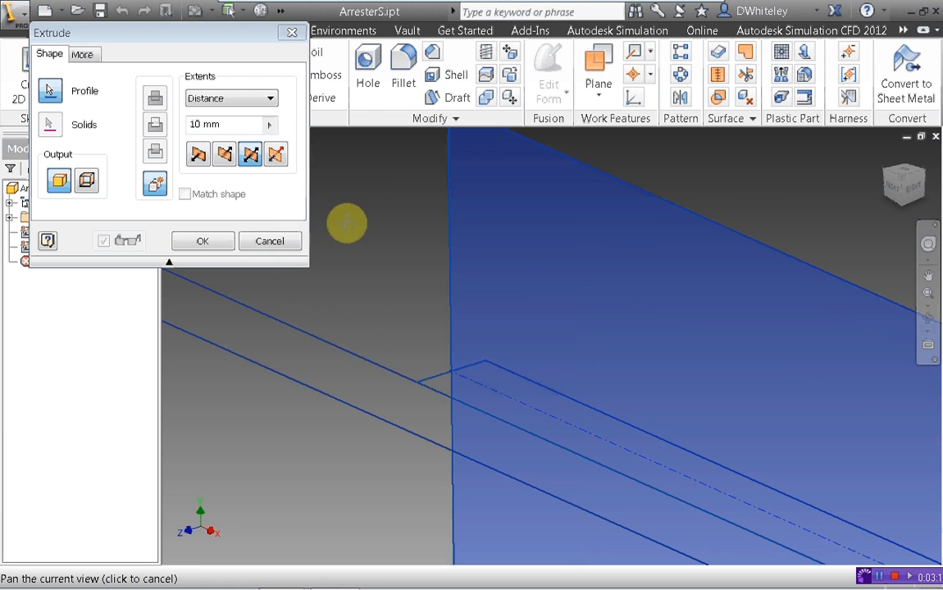
left_click(432, 382)
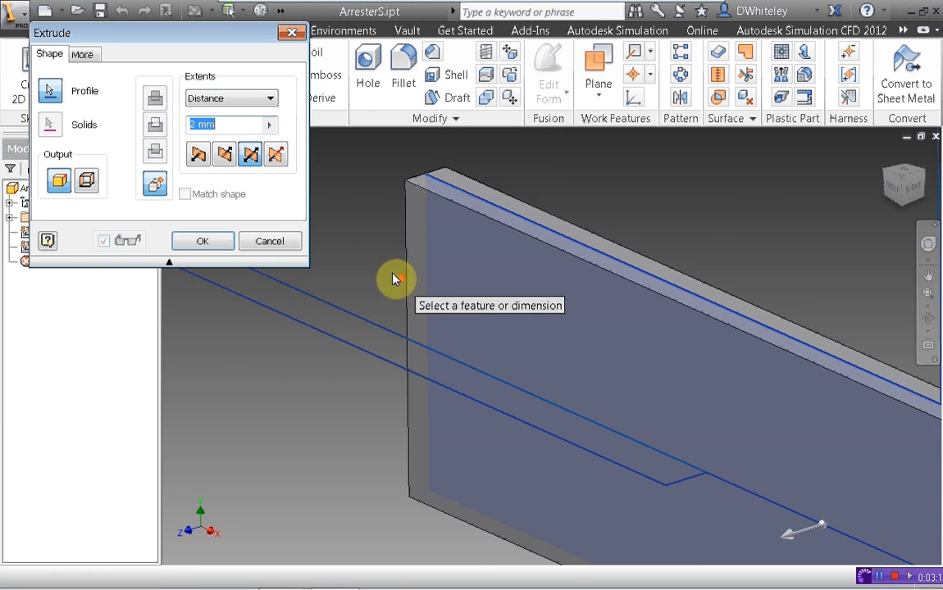
scroll(392, 279, "down", 5)
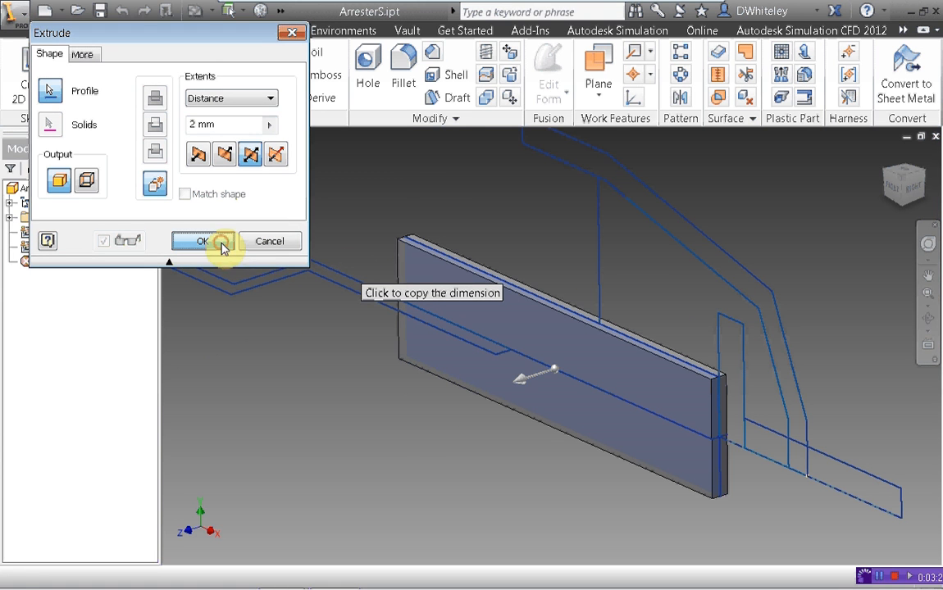
key("Return")
Start a Revolve using the tall narrow rectangle at the far end of the plate as its profile
left_click(41, 249)
left_click(534, 185)
scroll(476, 210, "down", 3)
middle_click_drag(475, 210, 523, 217)
scroll(417, 238, "down", 6)
scroll(417, 239, "up", 8)
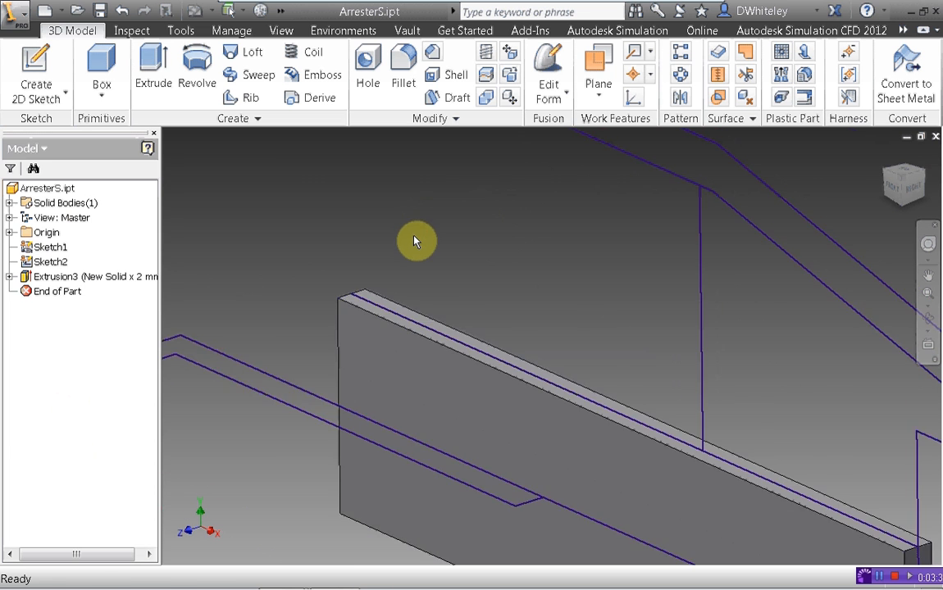
middle_click_drag(416, 240, 354, 236)
scroll(449, 234, "up", 4)
scroll(404, 255, "down", 3)
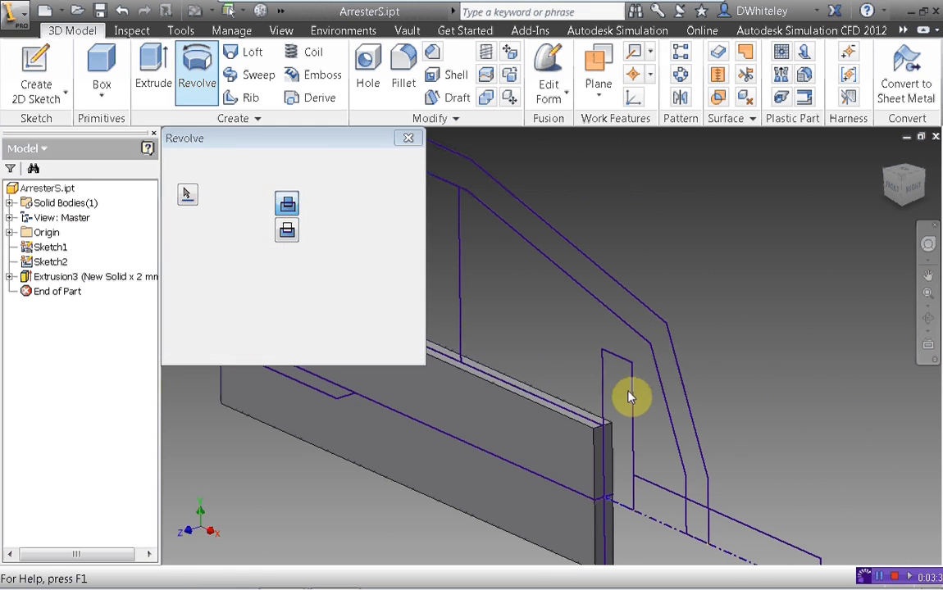
left_click(627, 401)
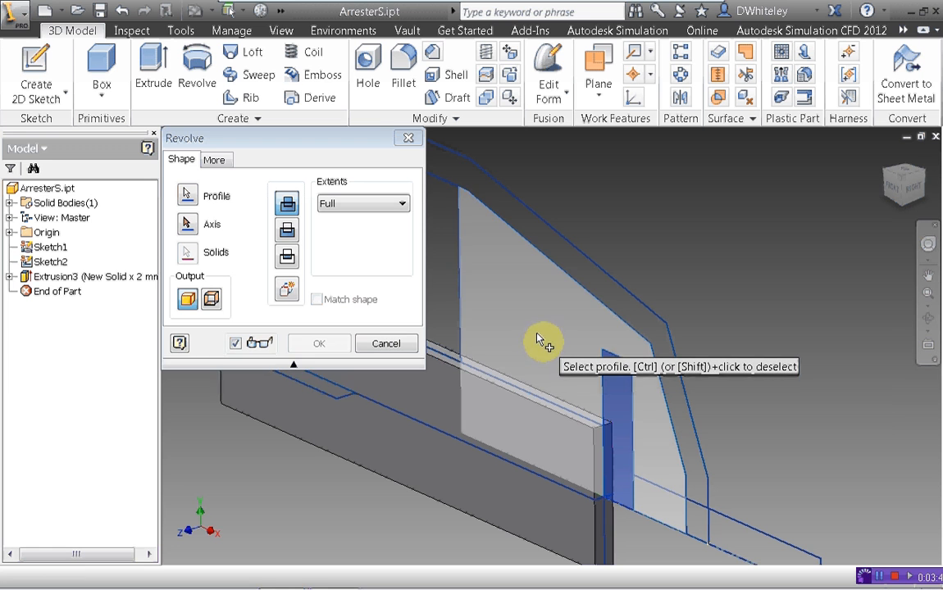
Revolve the tall narrow profile fully around the dash-dotted centerline as a new solid to form the disc
left_click(213, 230)
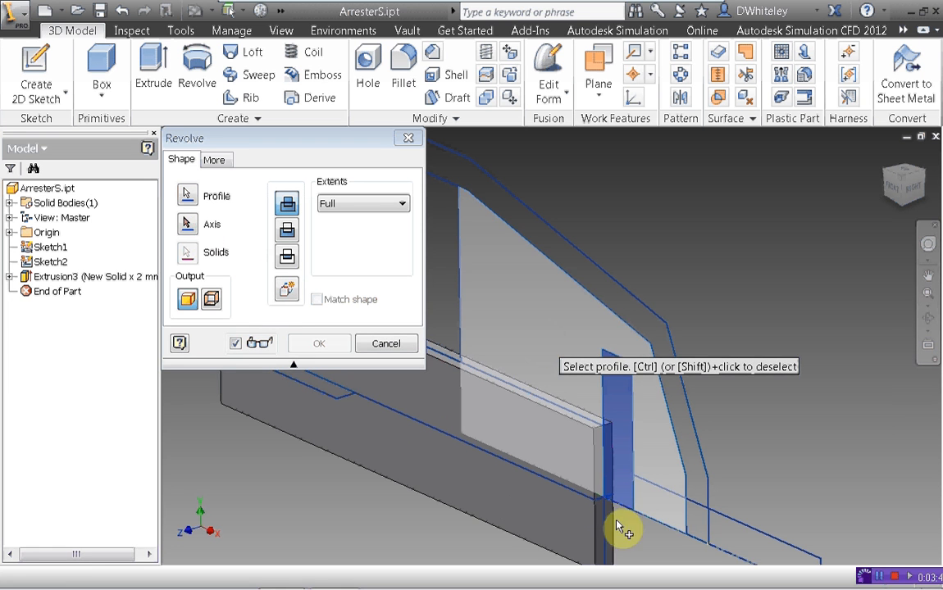
left_click(661, 522)
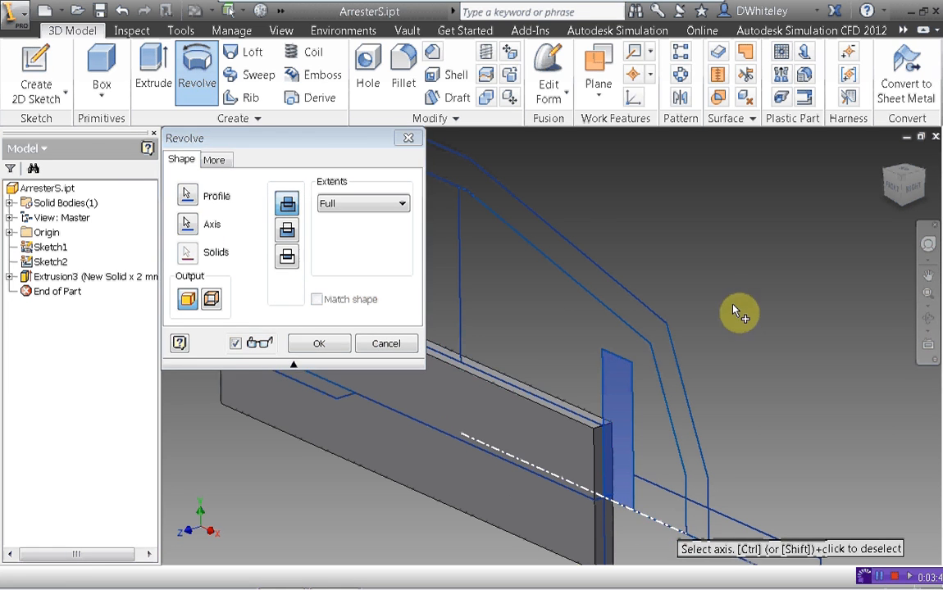
middle_click_drag(732, 292, 741, 180)
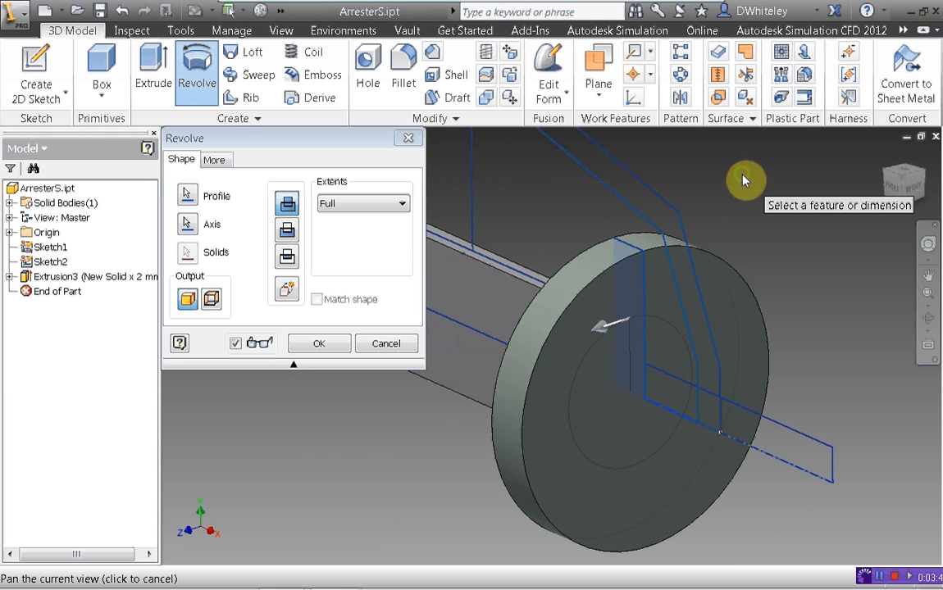
middle_click_drag(375, 442, 389, 432)
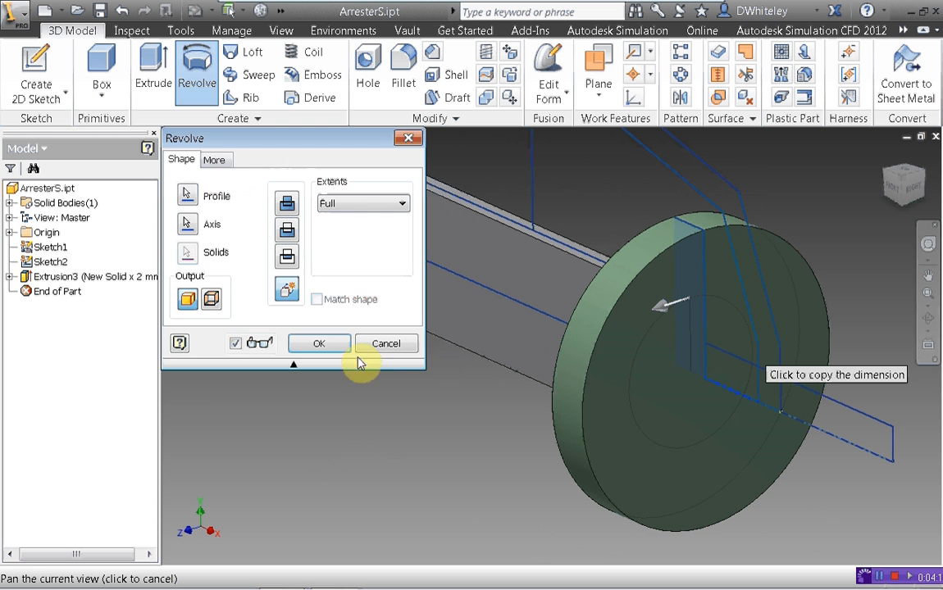
left_click(322, 345)
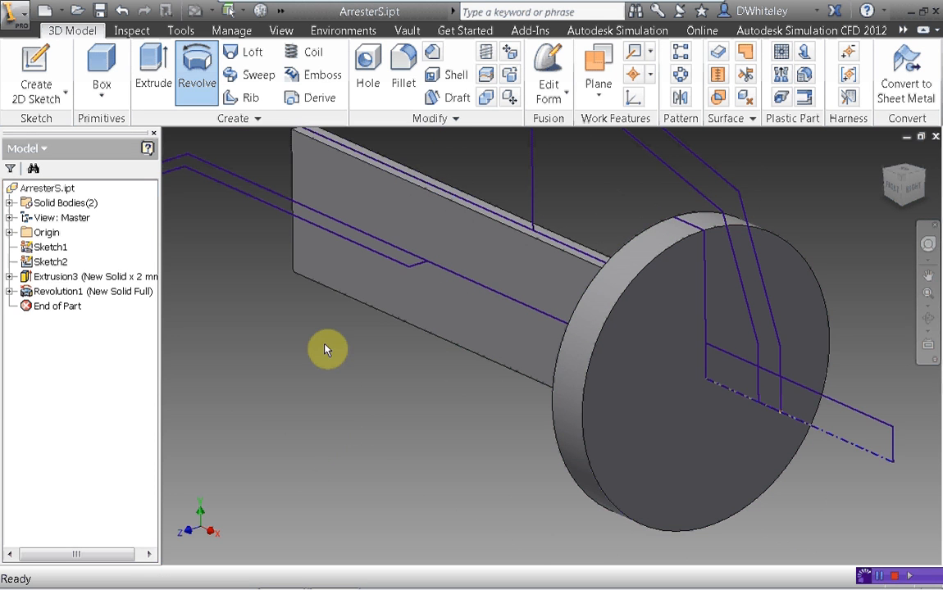
Expand the solid bodies list and rename the extruded plate's body as Plate
middle_click_drag(306, 371, 293, 380)
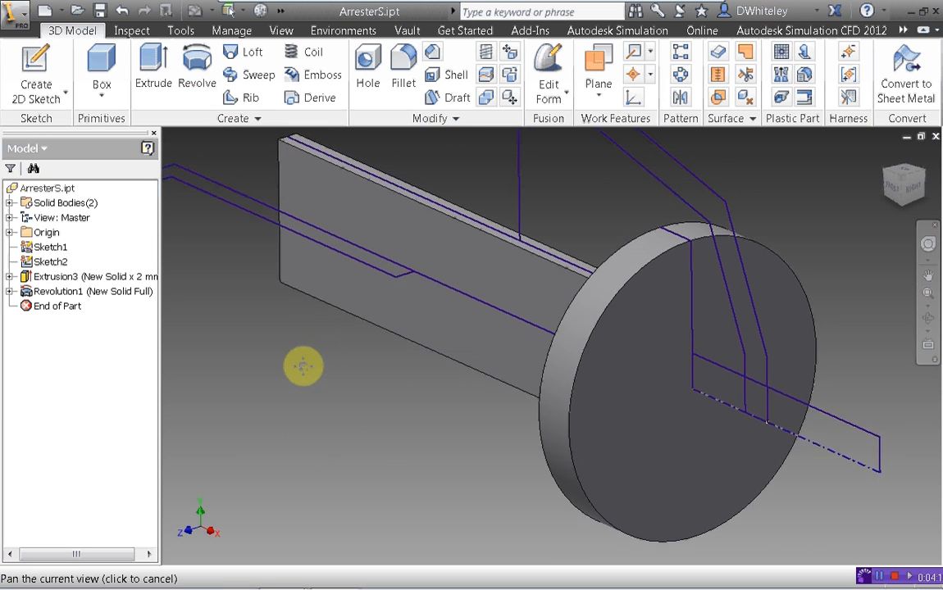
left_click(9, 203)
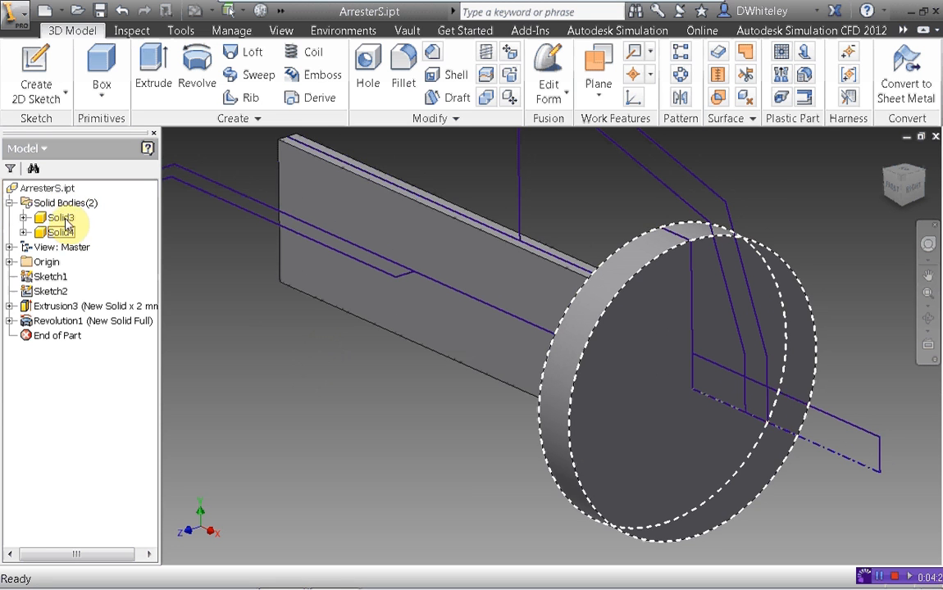
left_click(65, 220)
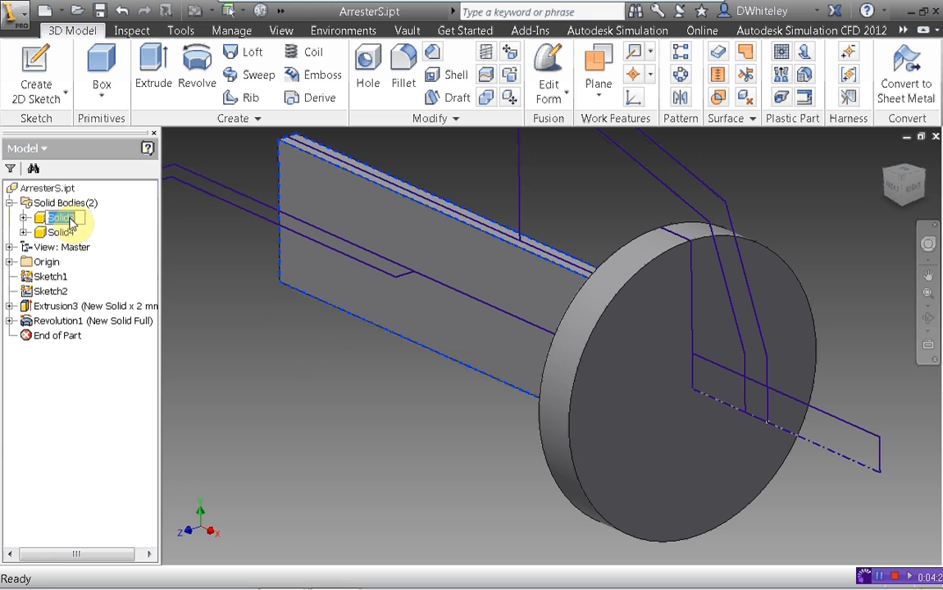
type("Plate")
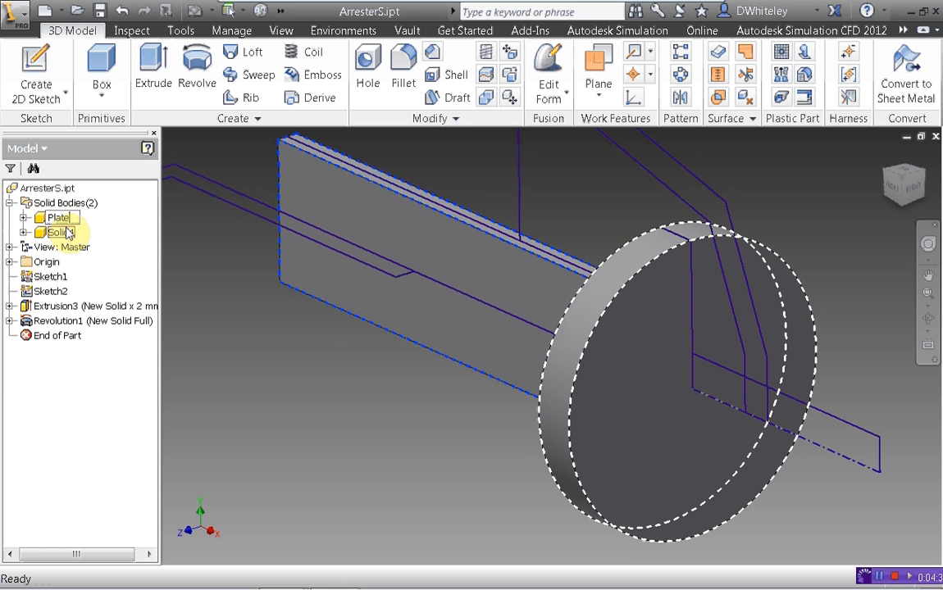
Rename the revolved disc's solid body as Ceramic Disc
left_click(64, 235)
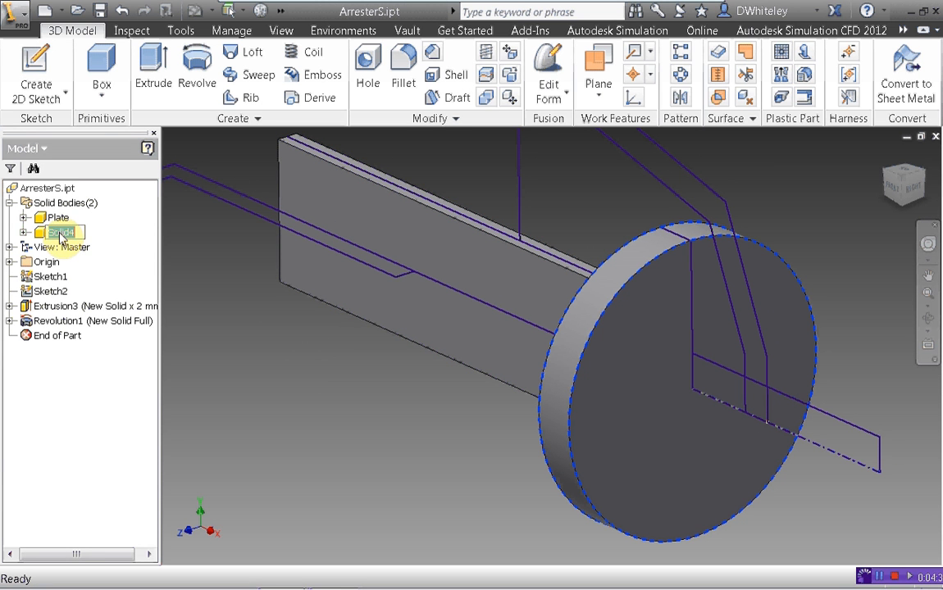
type("Cer")
left_click(61, 236)
type("amic Di")
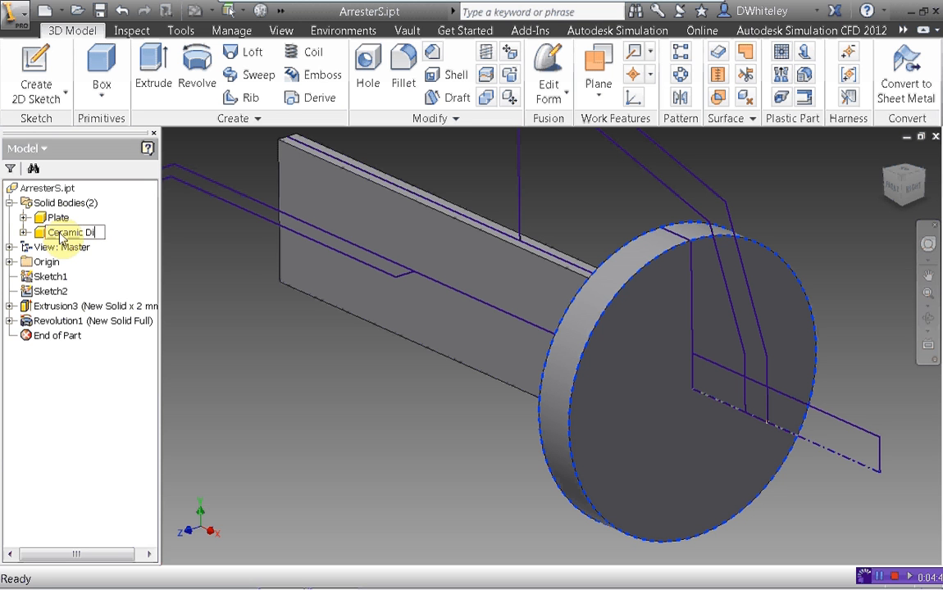
type("sc")
left_click(219, 253)
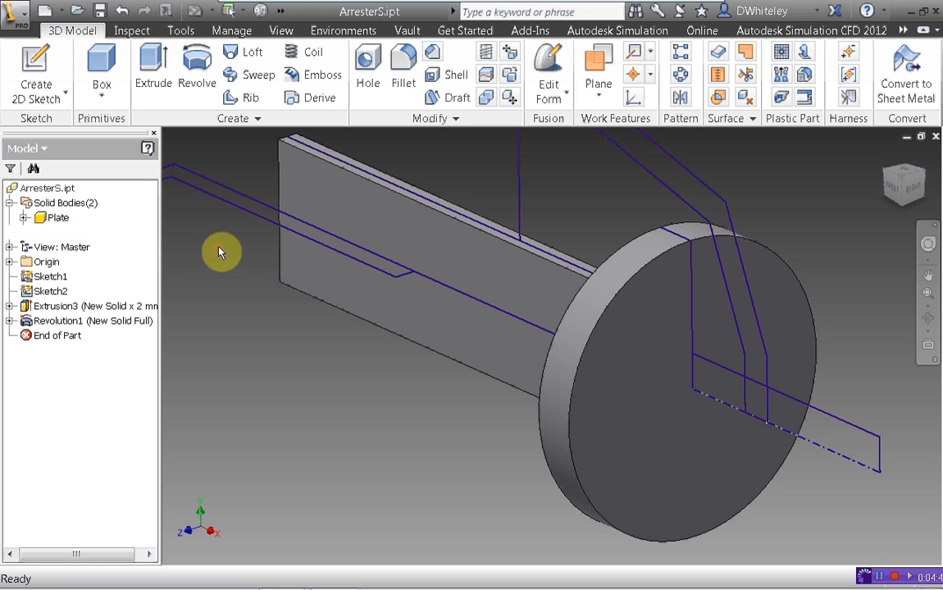
Revolve the small rectangle beside the disc fully around its dash-dotted centerline as a new solid to form the stud
scroll(337, 329, "down", 2)
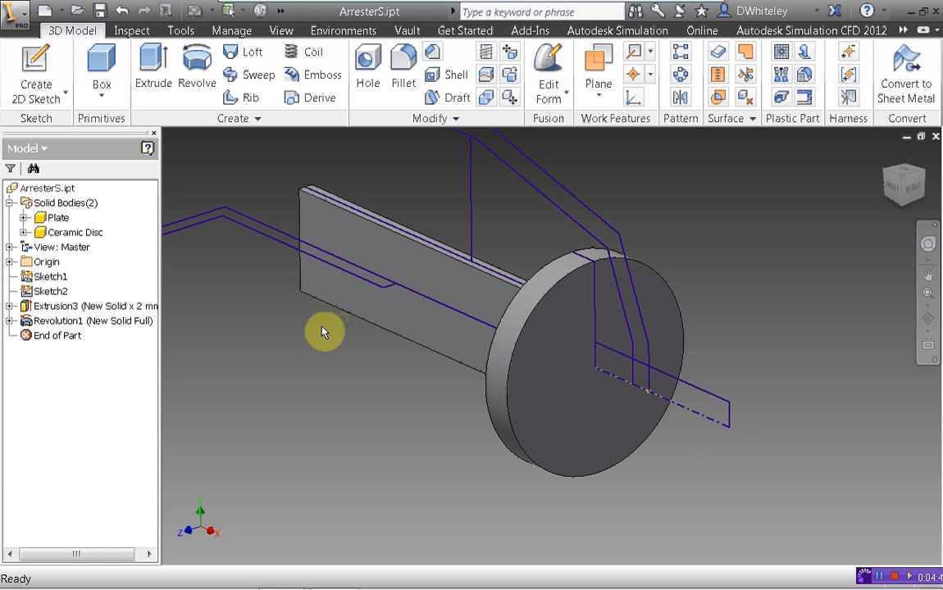
middle_click_drag(344, 319, 312, 340)
left_click(193, 60)
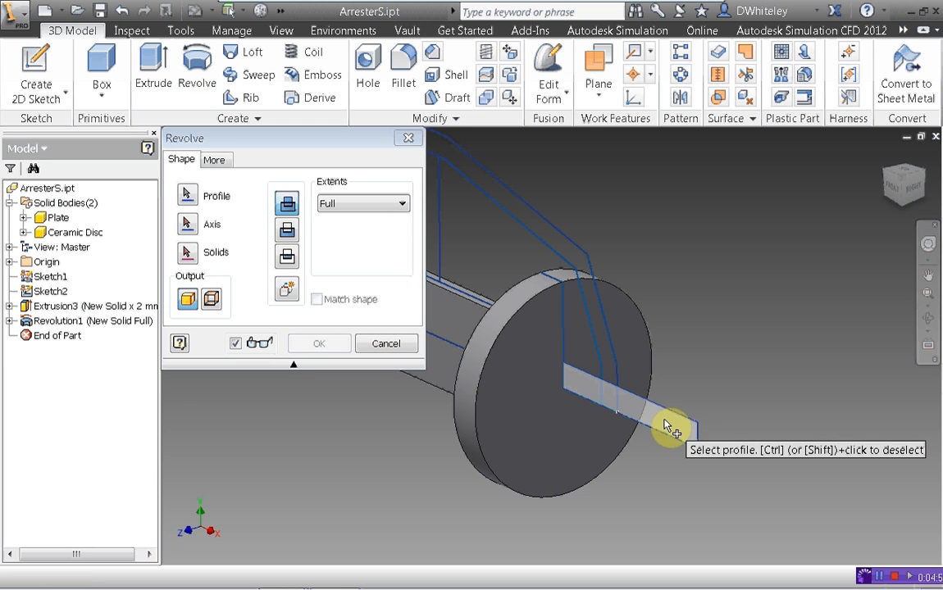
left_click(666, 426)
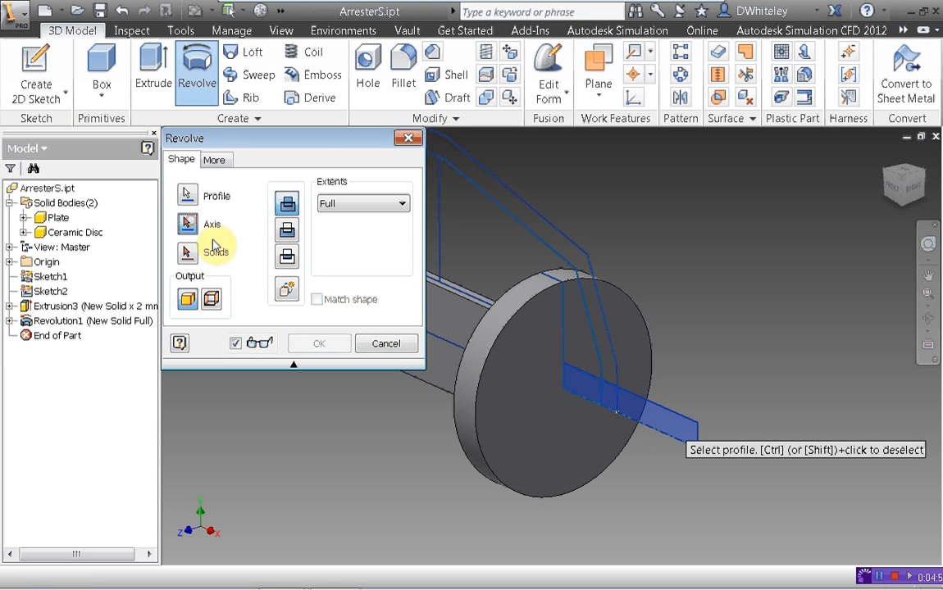
left_click(661, 435)
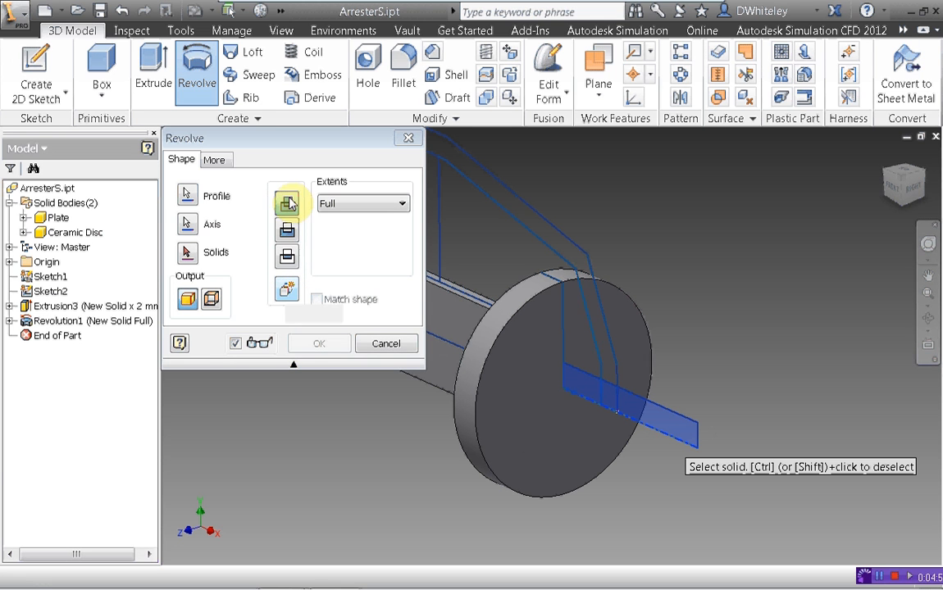
left_click(289, 292)
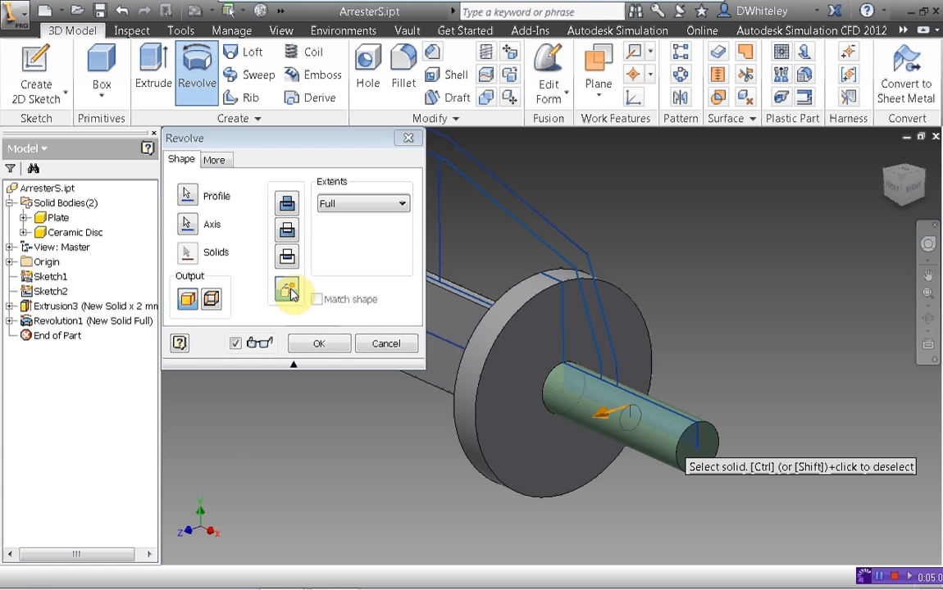
left_click(319, 344)
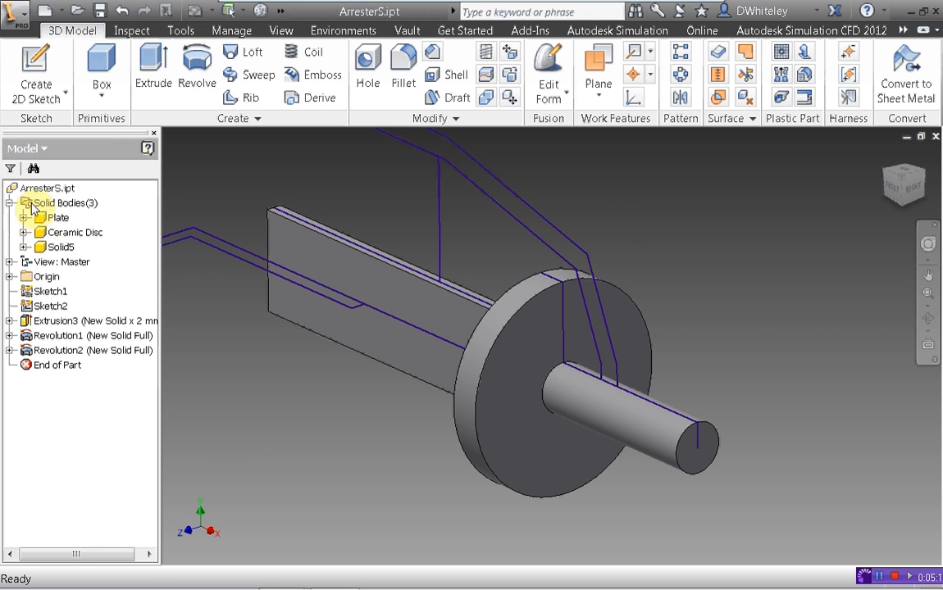
Expand the Plate and Ceramic Disc bodies to inspect their features, and highlight Sketch1 in the model
left_click(24, 218)
left_click(24, 248)
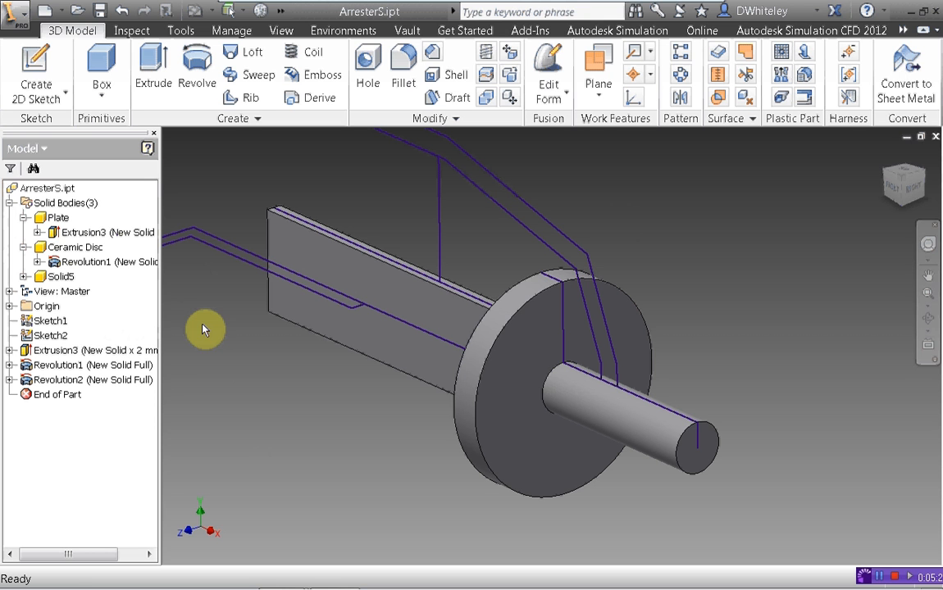
left_click(51, 321)
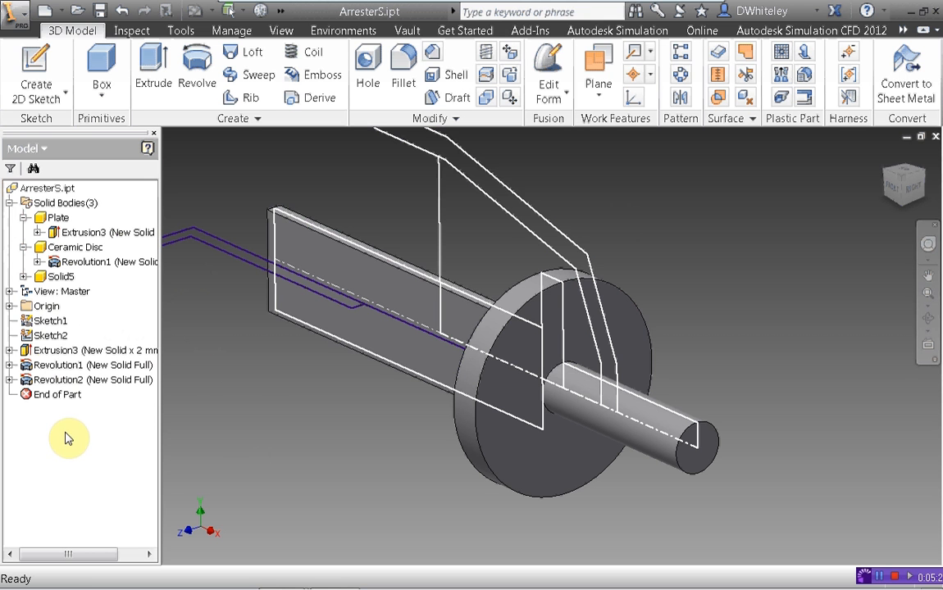
left_click(74, 408)
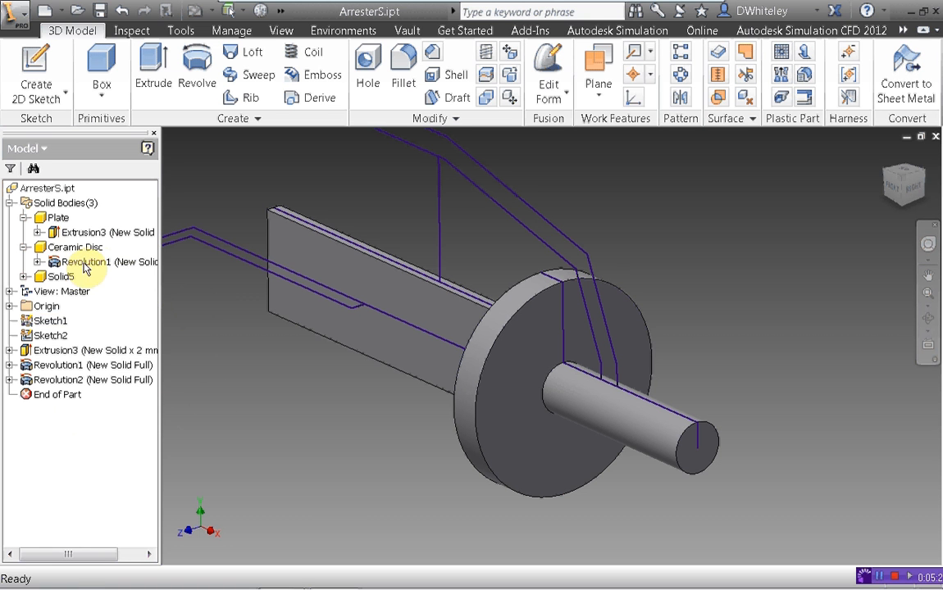
Rename the revolved cylinder's solid body as Stud and collapse the feature lists of the solid bodies
left_click(23, 277)
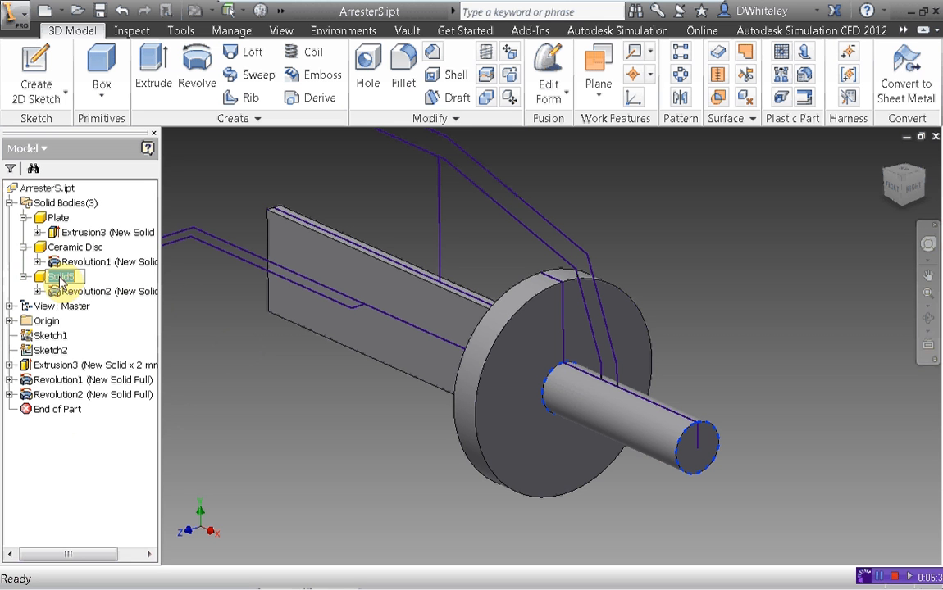
left_click(56, 277)
type("Stud")
left_click(275, 387)
left_click(25, 218)
left_click(24, 232)
left_click(25, 247)
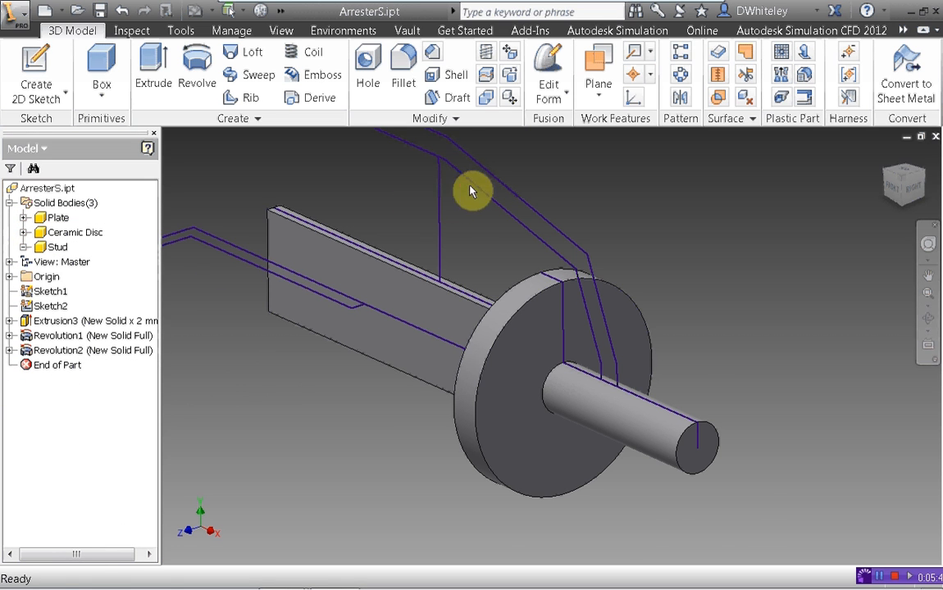
Revolve the thin bent outer wall profile fully around the centerline as a new solid to form the casing
middle_click_drag(414, 203, 452, 257)
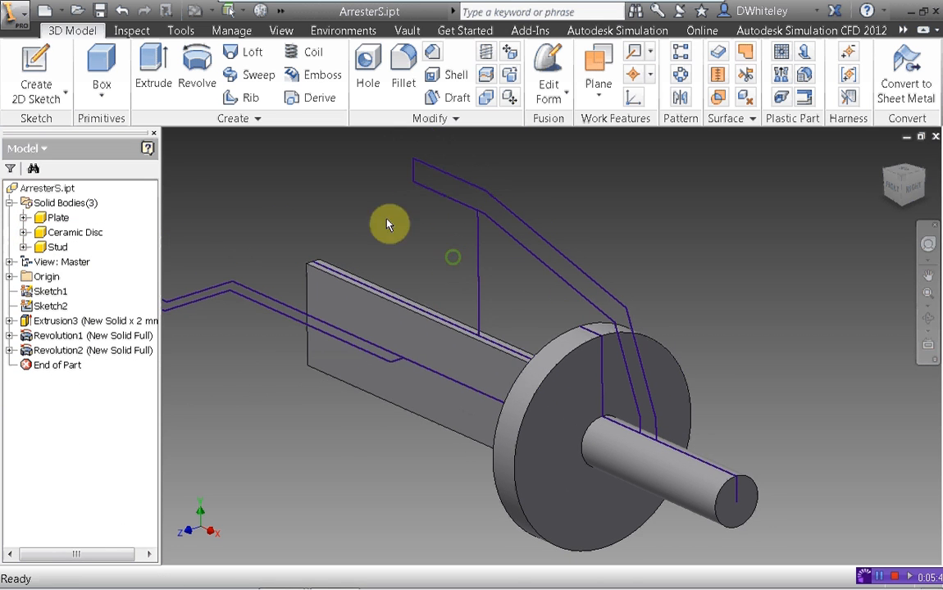
left_click(203, 80)
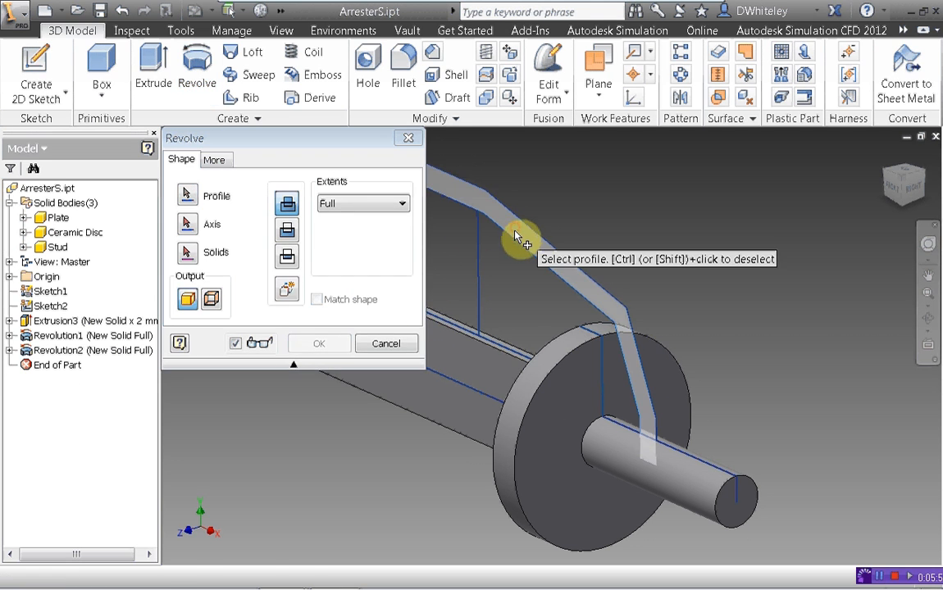
left_click(185, 223)
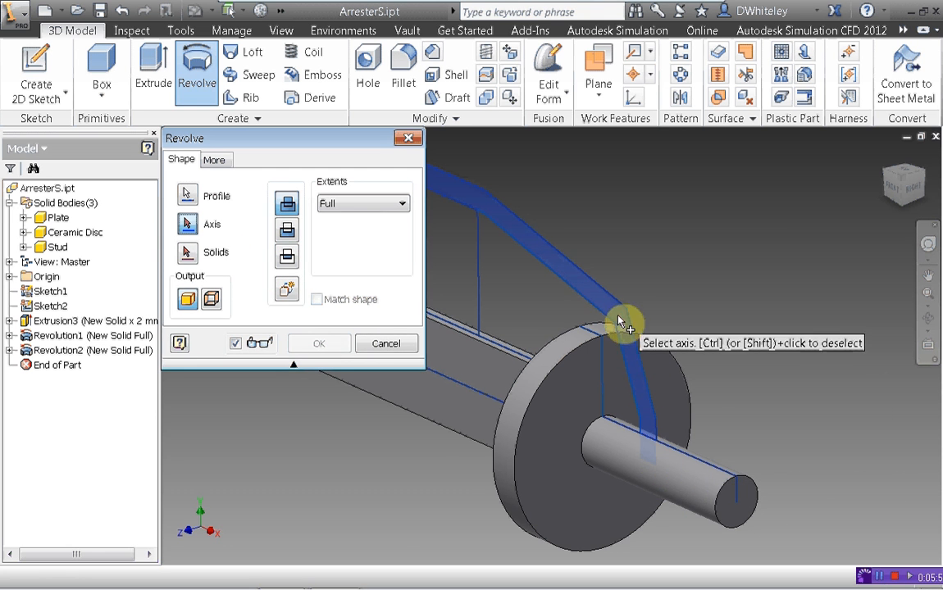
left_click(665, 475)
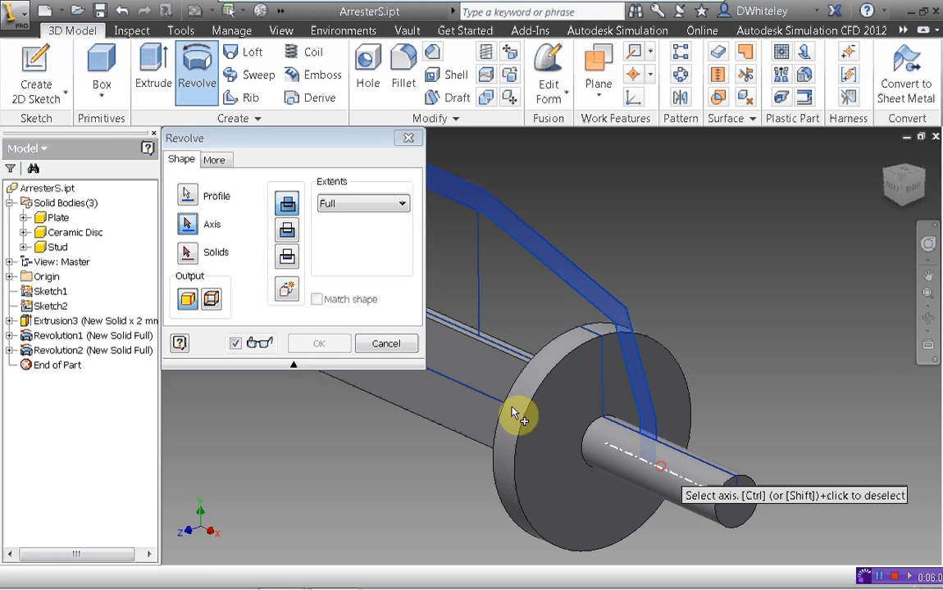
left_click(286, 293)
left_click(316, 343)
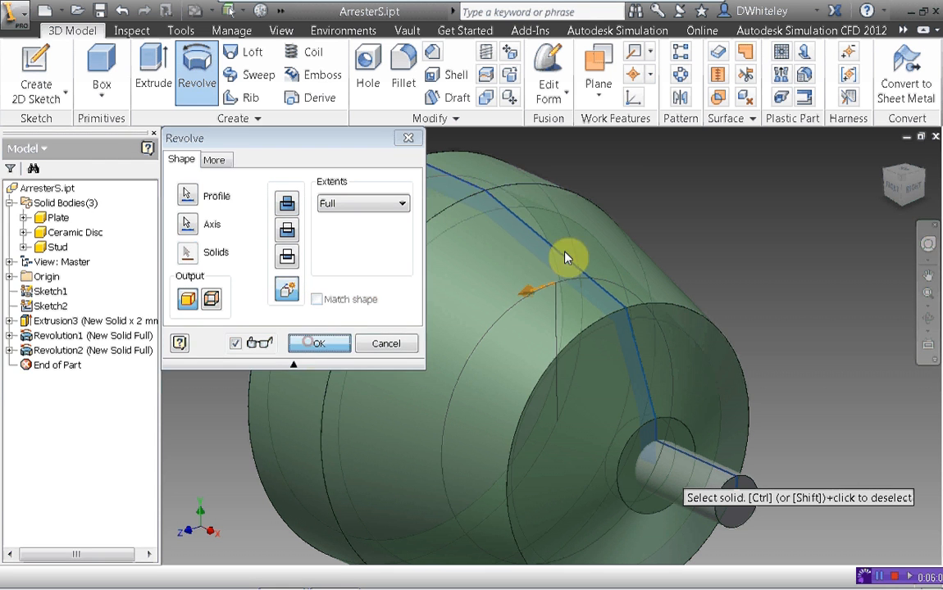
Rename the revolved outer shell's solid body as Casing and hide it
left_click(62, 263)
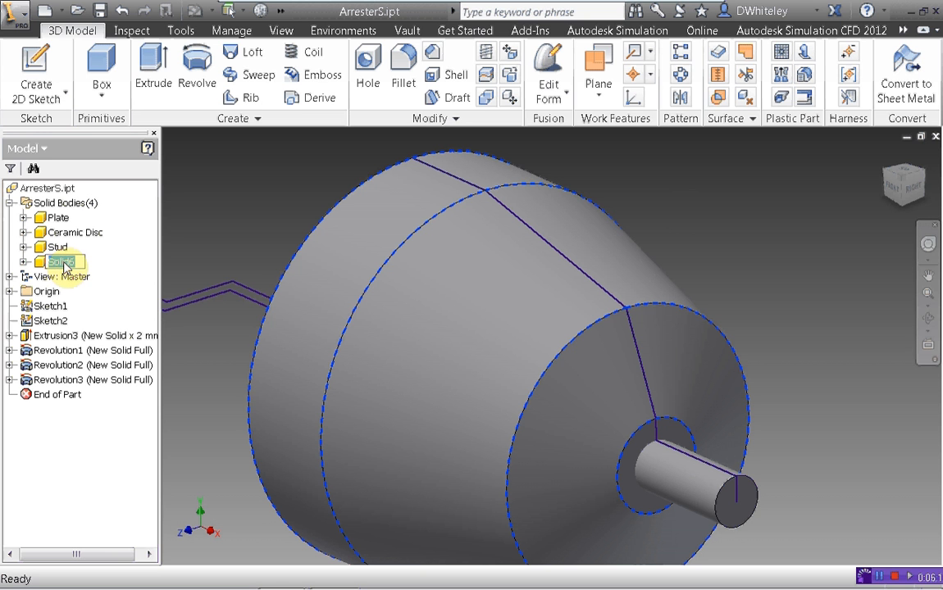
type("Casing")
key("Return")
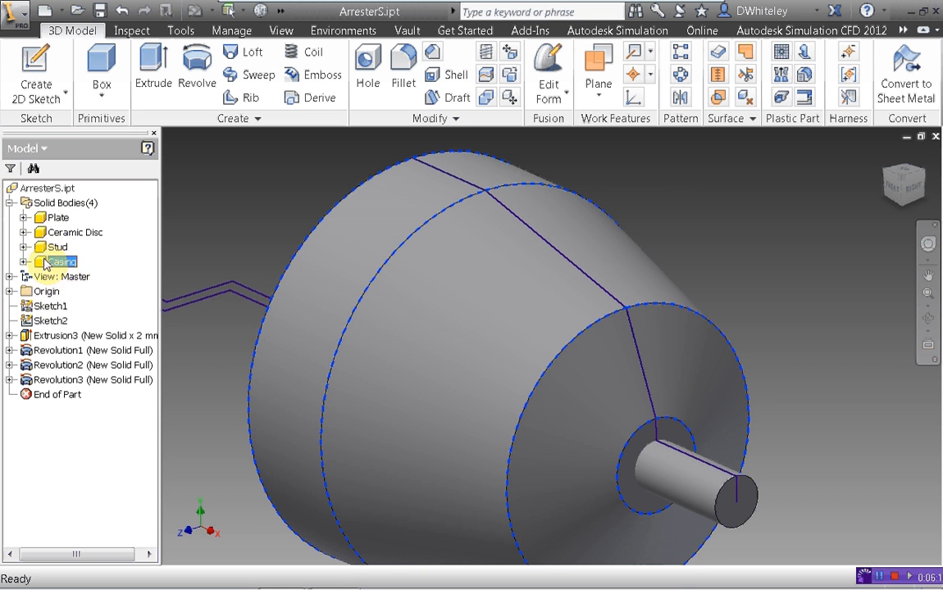
right_click(45, 267)
left_click(73, 307)
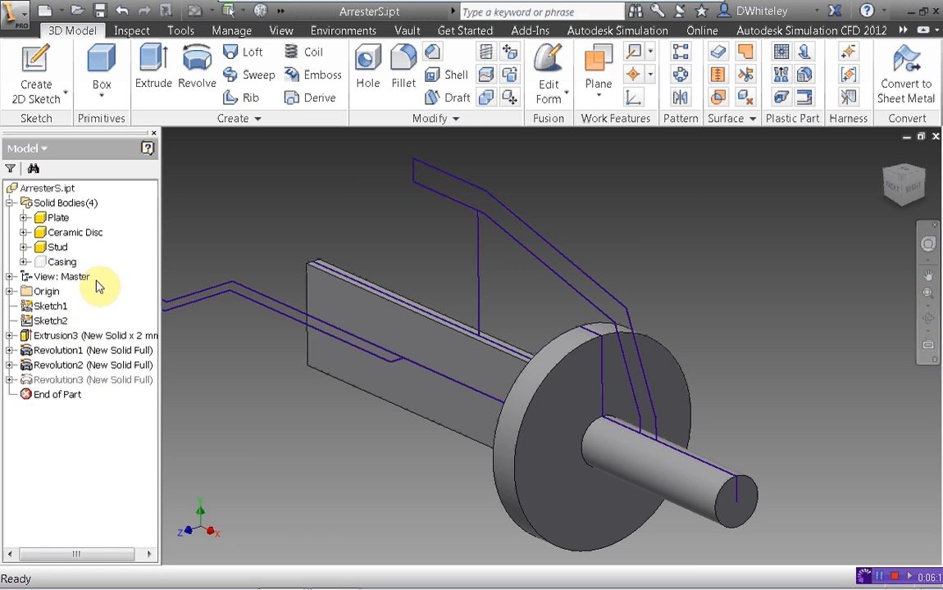
Set the Casing body's appearance to Black Cast in its body properties
left_click(57, 262)
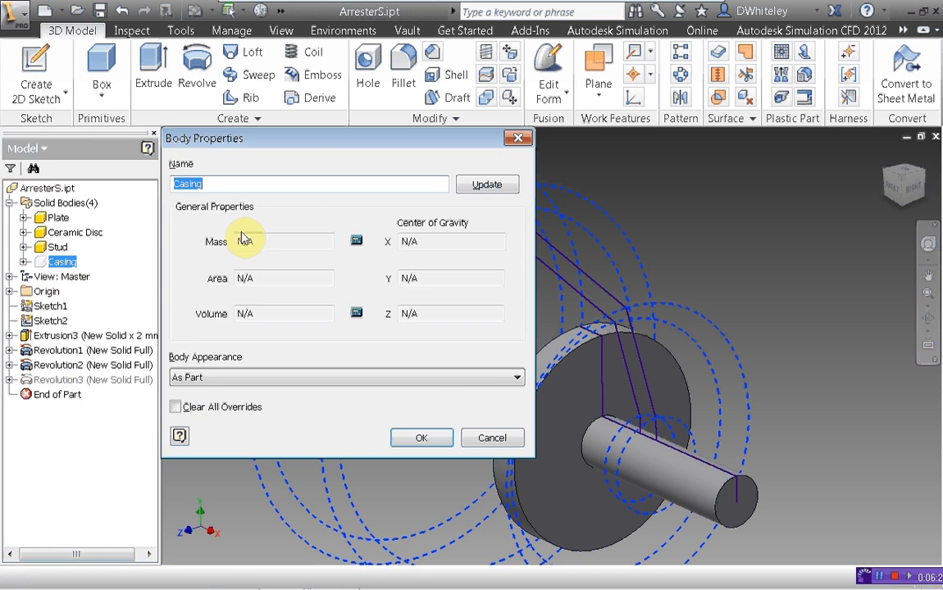
left_click(518, 380)
mouse_move(514, 64)
left_mouse_down()
mouse_move(518, 88)
mouse_move(516, 63)
left_mouse_up()
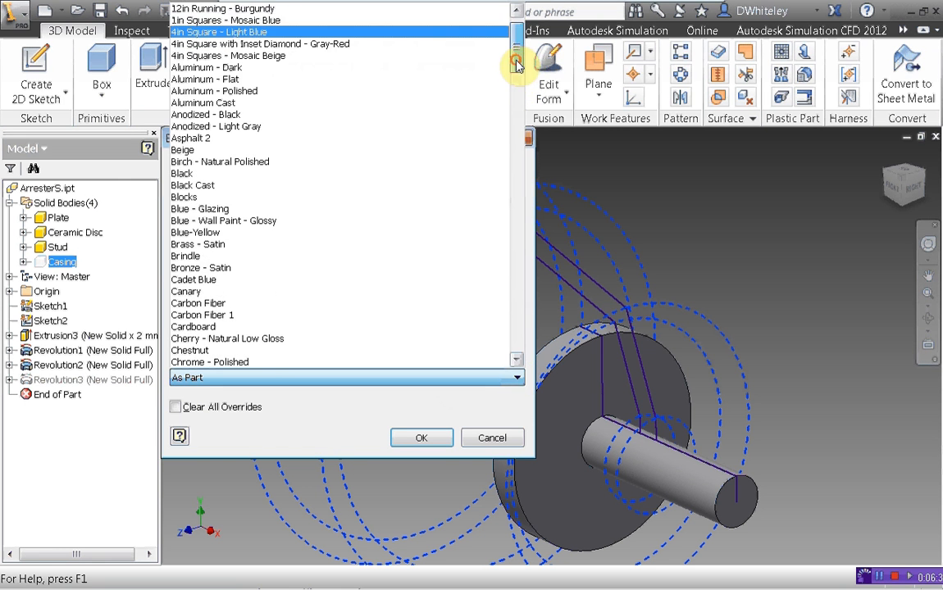
left_click(191, 185)
left_click(420, 437)
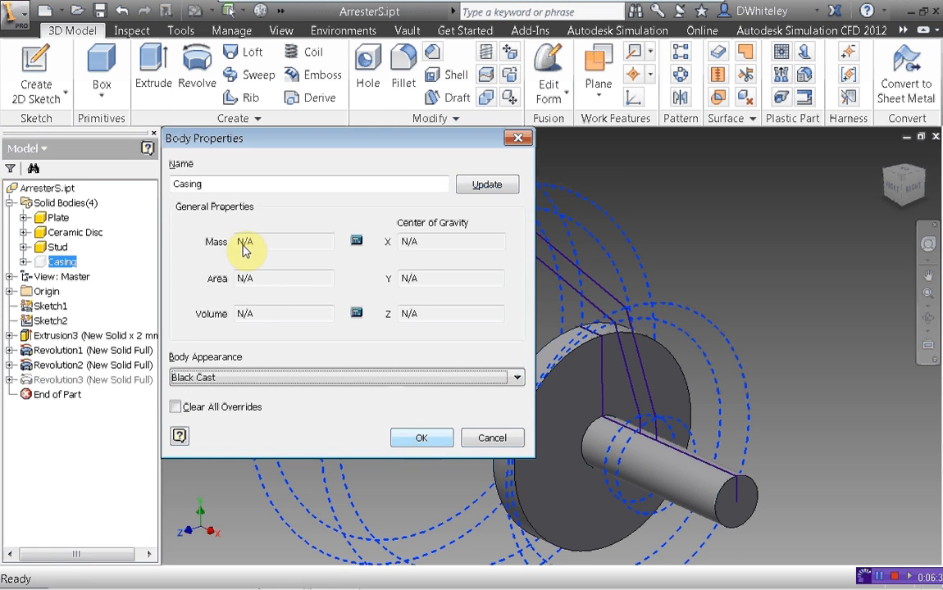
left_click(270, 241)
Revolve the enclosed region between the casing wall profile and the inner parts fully around the centerline as a new solid
middle_click_drag(377, 254, 332, 241)
left_click(196, 69)
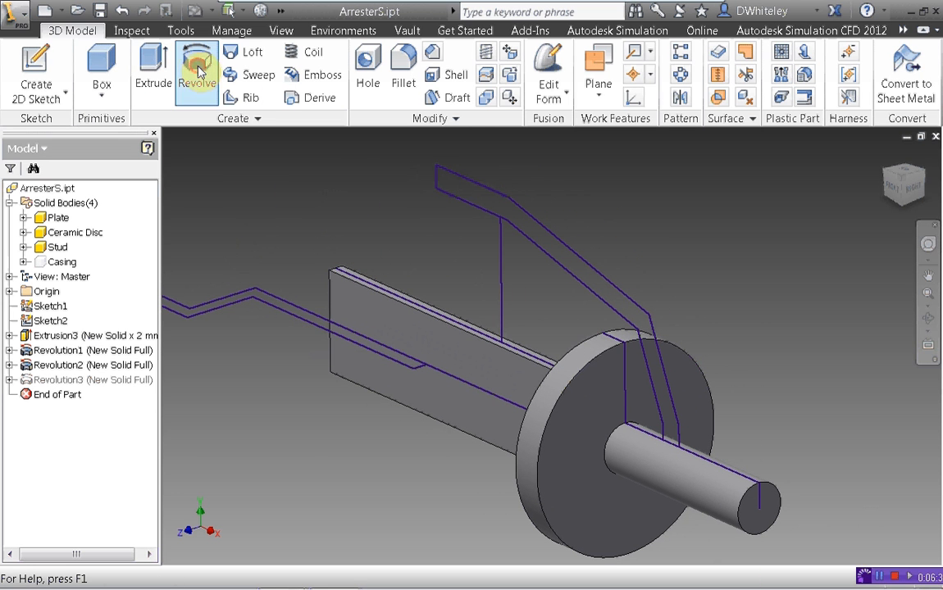
left_click(561, 318)
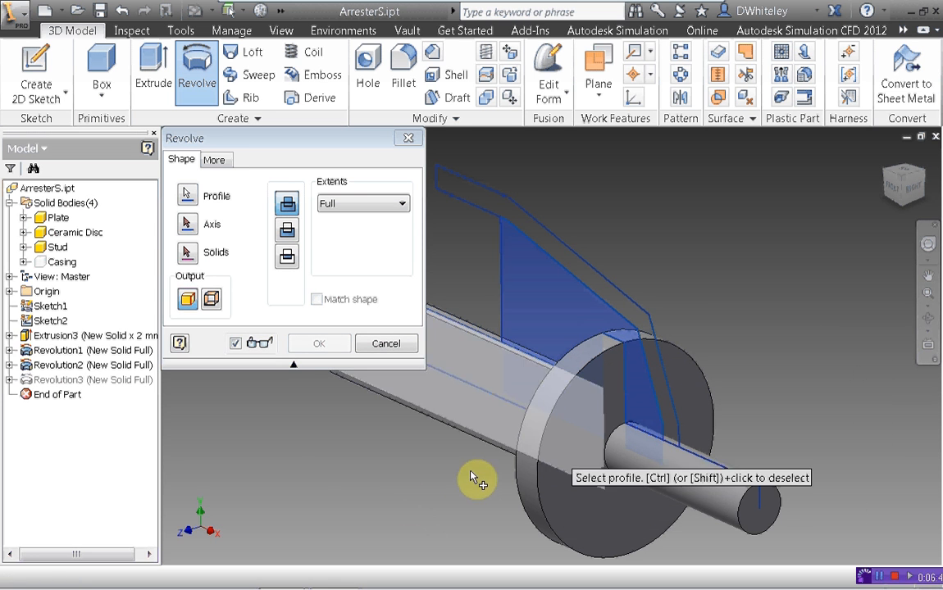
left_click(188, 224)
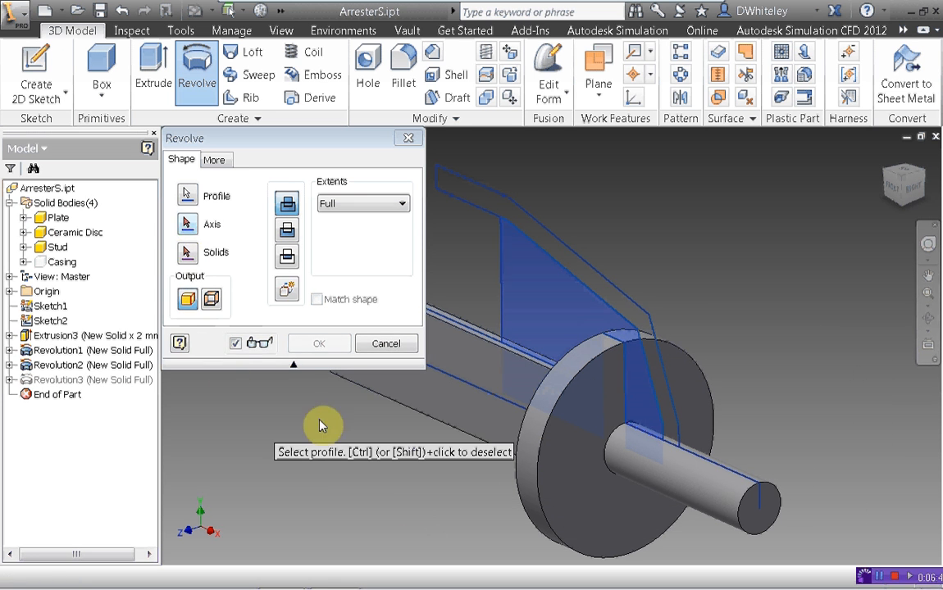
left_click(656, 469)
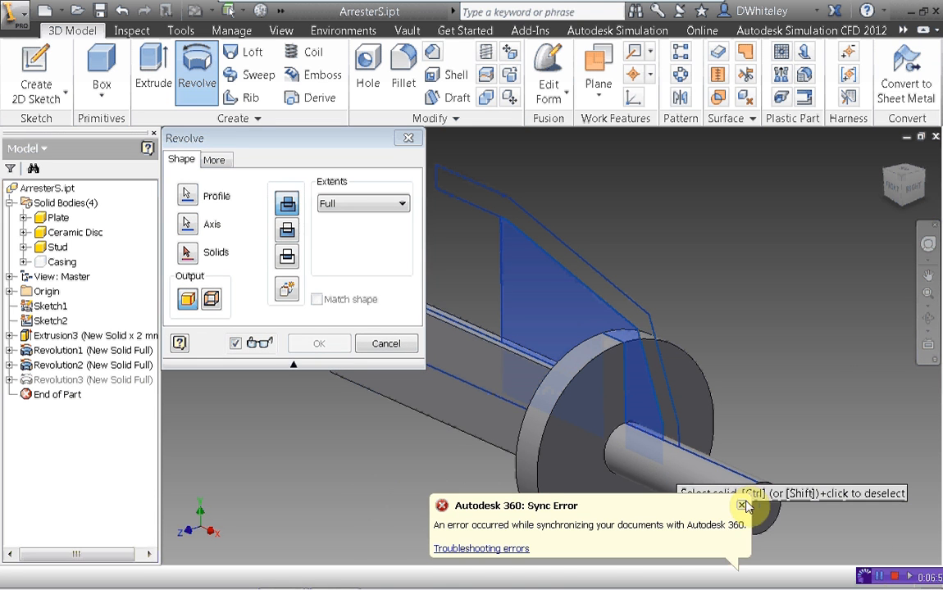
left_click(287, 288)
left_click(305, 345)
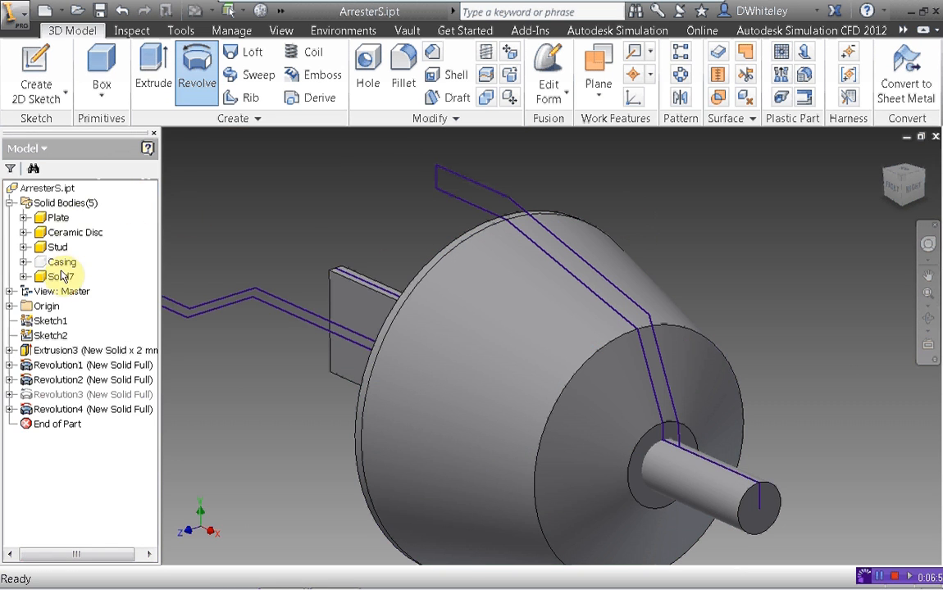
Rename the newly revolved inner filling's solid body as Resin
left_click(58, 278)
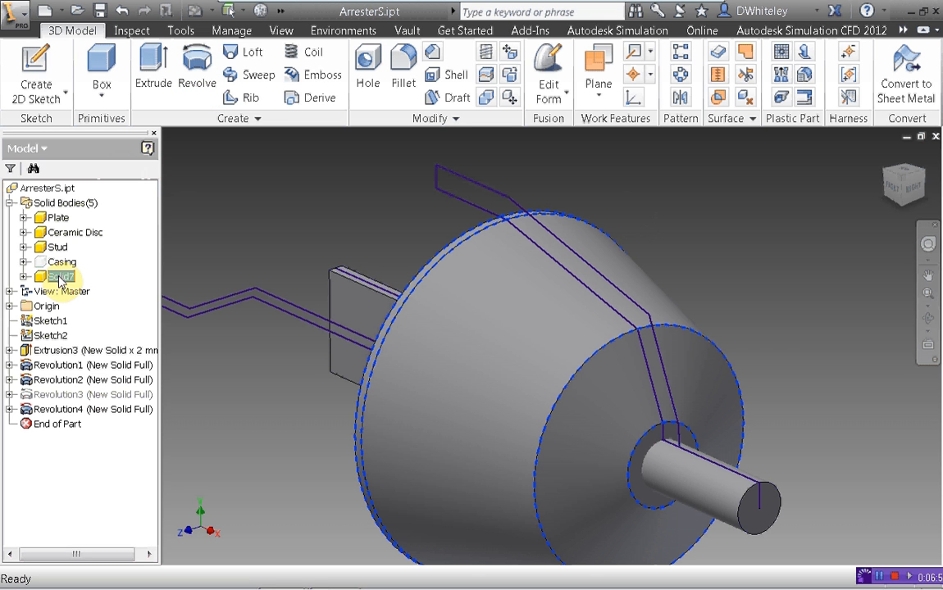
left_click(63, 278)
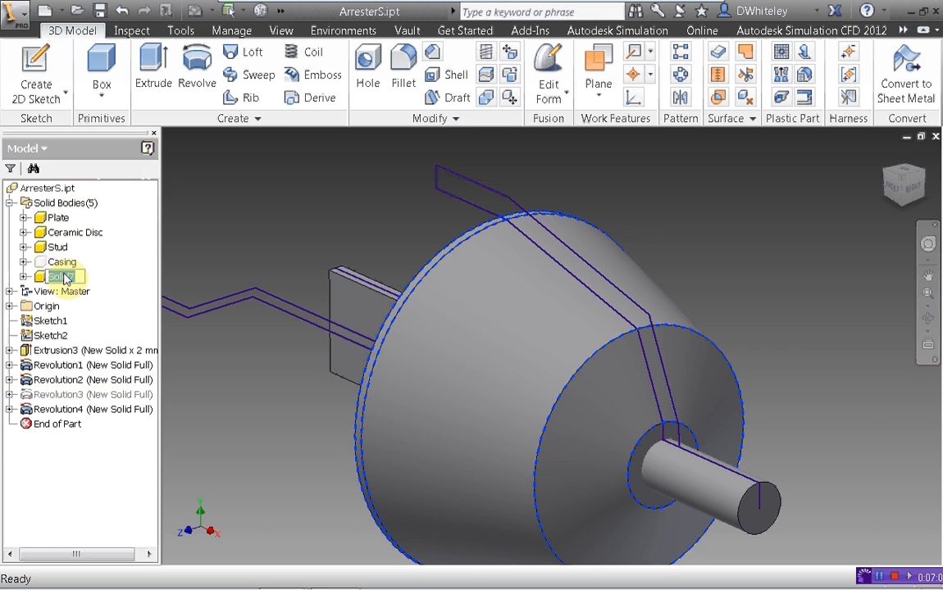
type("Resin")
key("Return")
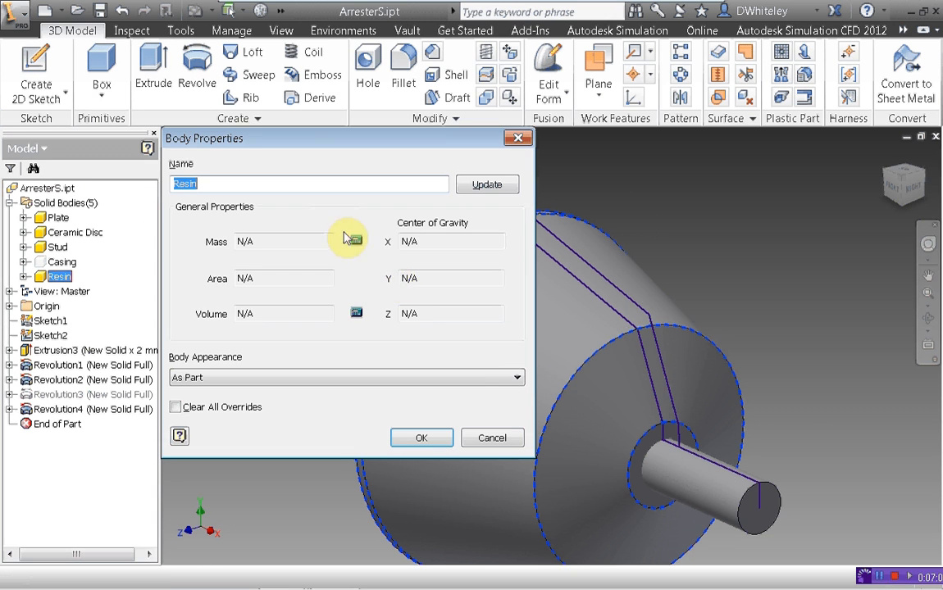
Set the Resin body's appearance to Beige in its body properties
left_click(516, 378)
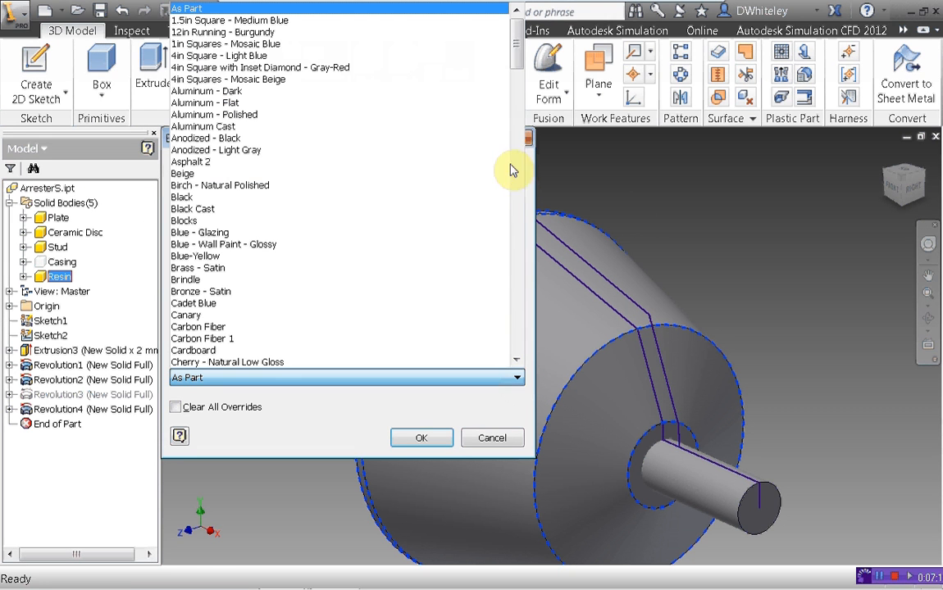
mouse_move(518, 62)
left_mouse_down()
mouse_move(522, 128)
mouse_move(511, 63)
left_mouse_up()
left_click(184, 161)
left_click(418, 439)
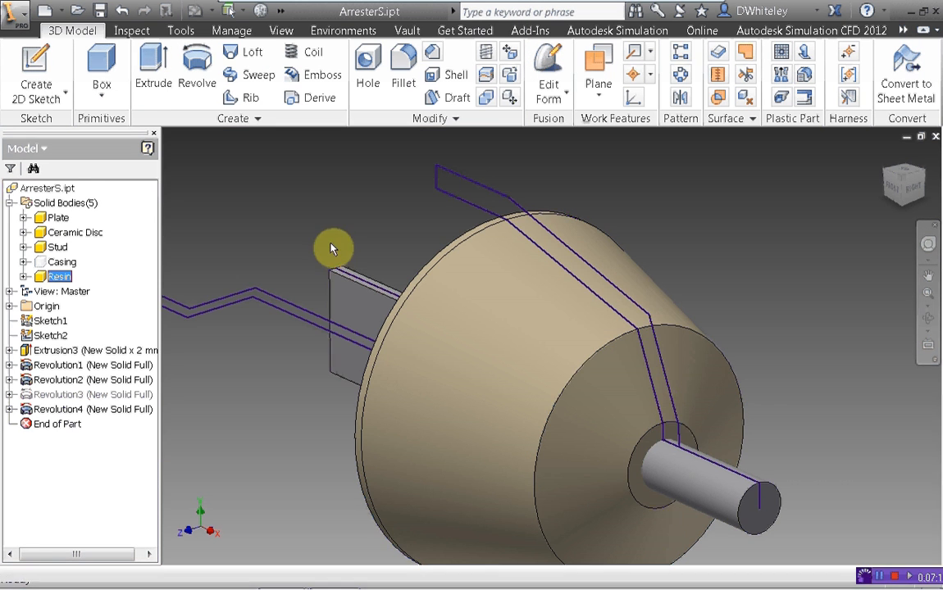
Start an extrusion of the closed zigzag strip profile beside the Plate body, symmetric about the sketch plane
left_click_drag(898, 191, 942, 184)
middle_click_drag(288, 280, 631, 200)
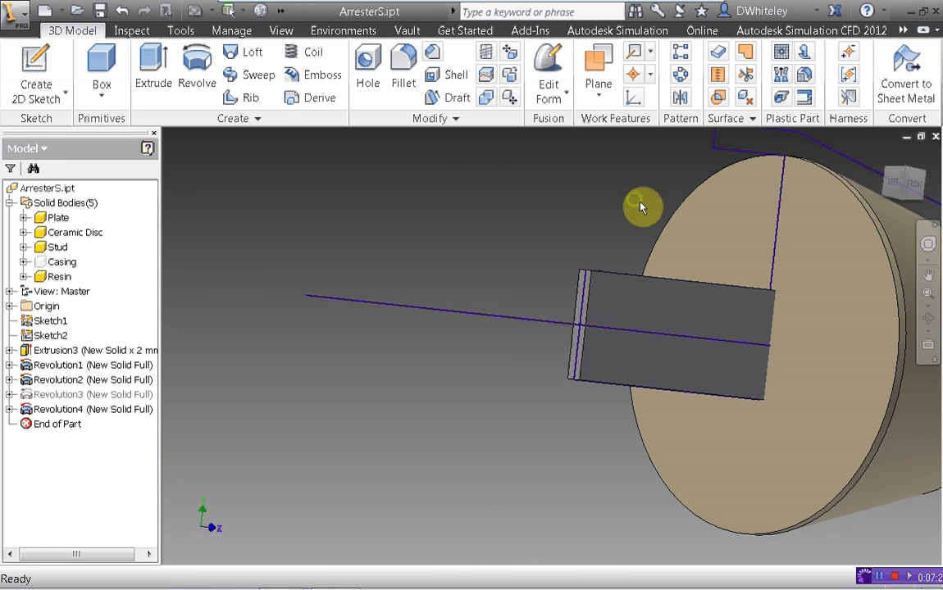
left_click_drag(889, 213, 883, 222)
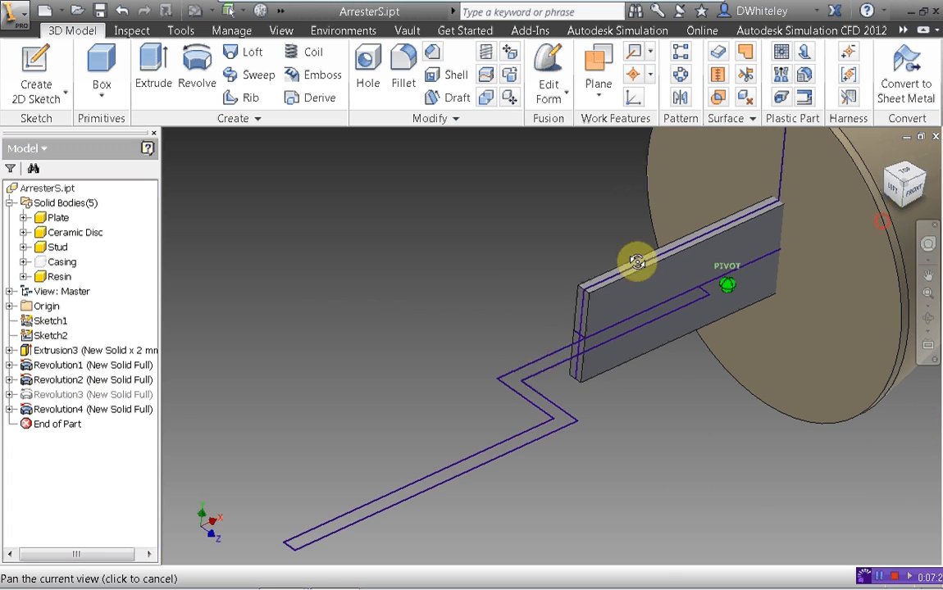
middle_click_drag(252, 384, 210, 373)
left_click(152, 69)
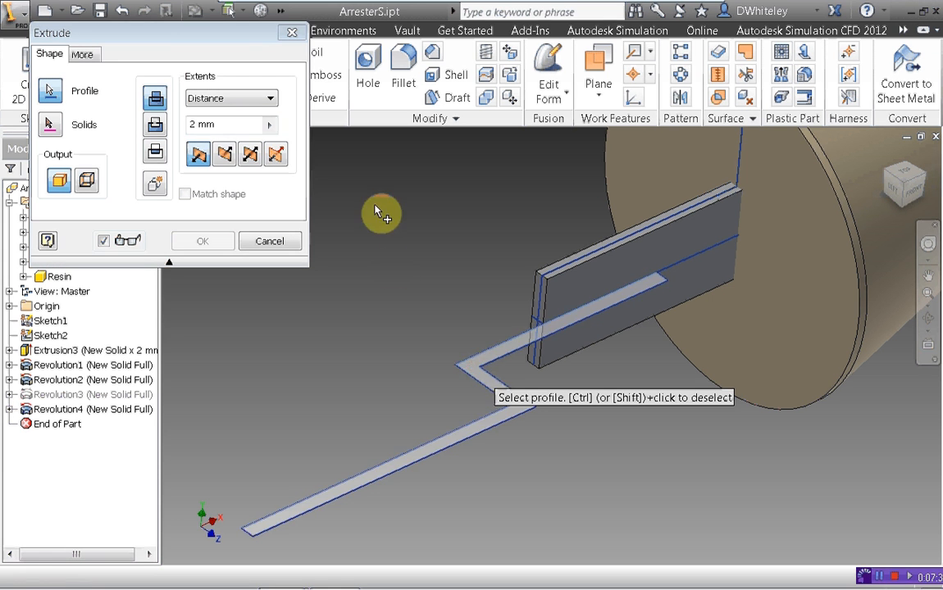
left_click(250, 156)
Set the zigzag profile's extrusion distance to 13 mm and create it as a new solid
left_click(269, 124)
left_click(328, 145)
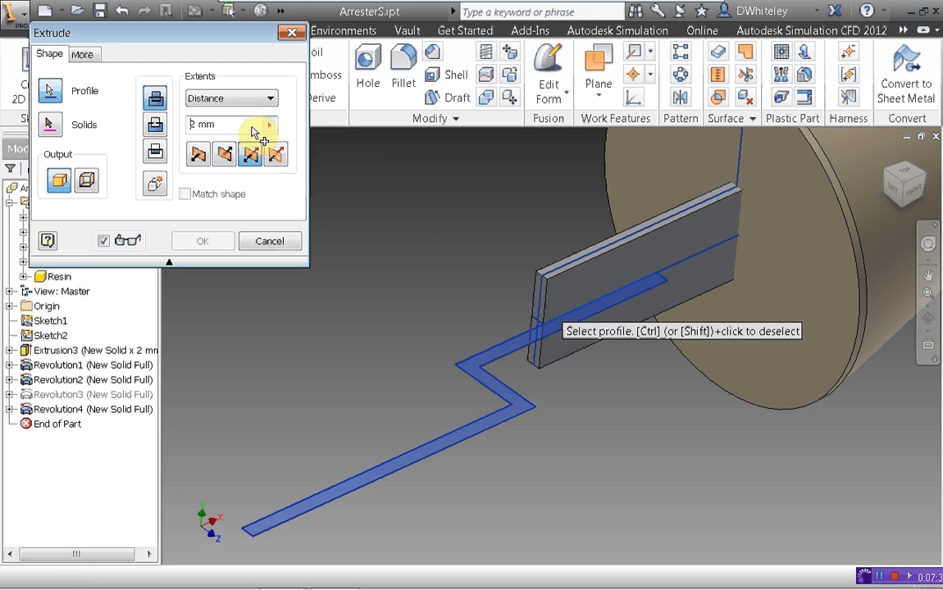
left_click_drag(189, 123, 211, 127)
right_click(208, 126)
left_click(244, 138)
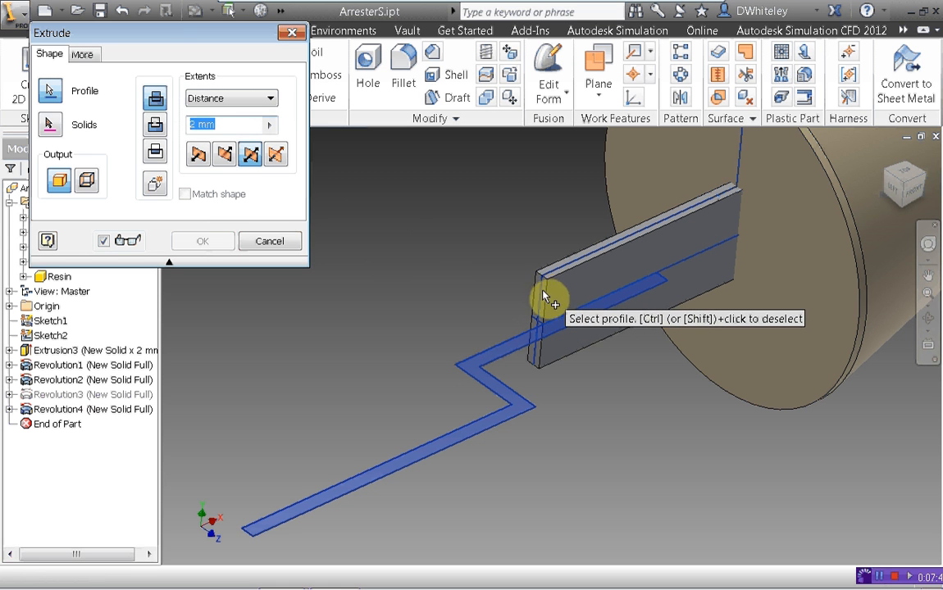
left_click(223, 125)
type("20")
left_click(154, 185)
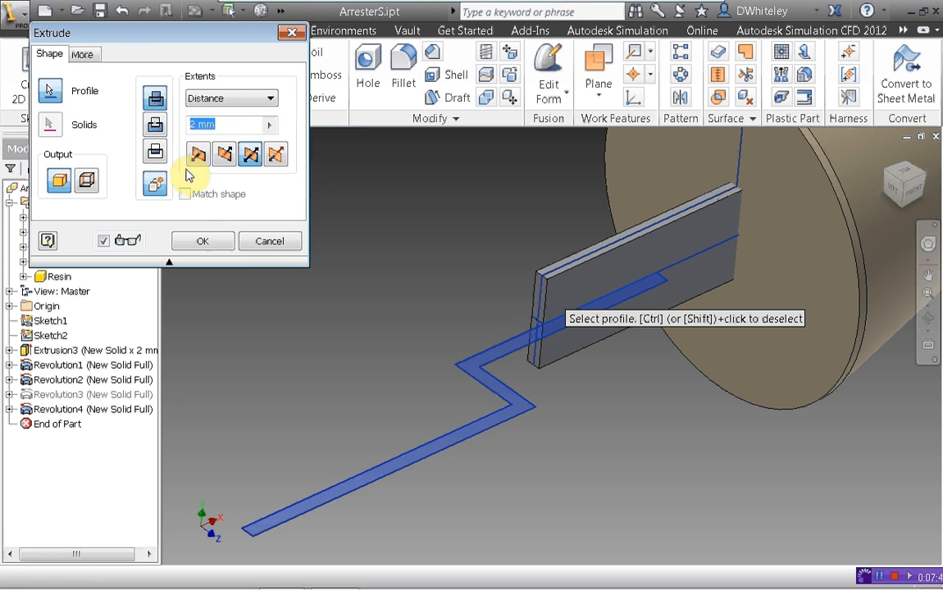
left_click(231, 125)
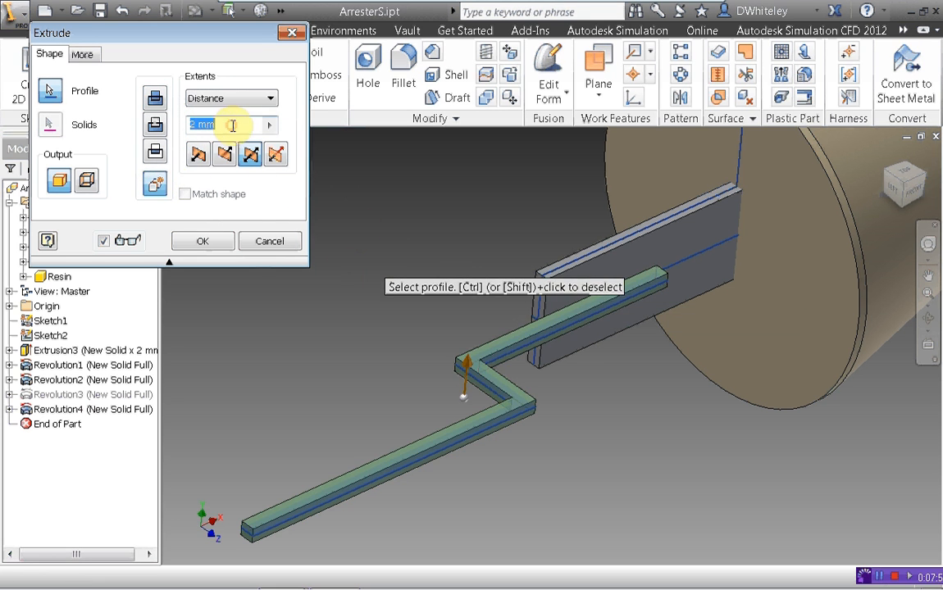
left_click_drag(248, 126, 188, 132)
right_click(195, 121)
left_click(204, 132)
left_click(537, 365)
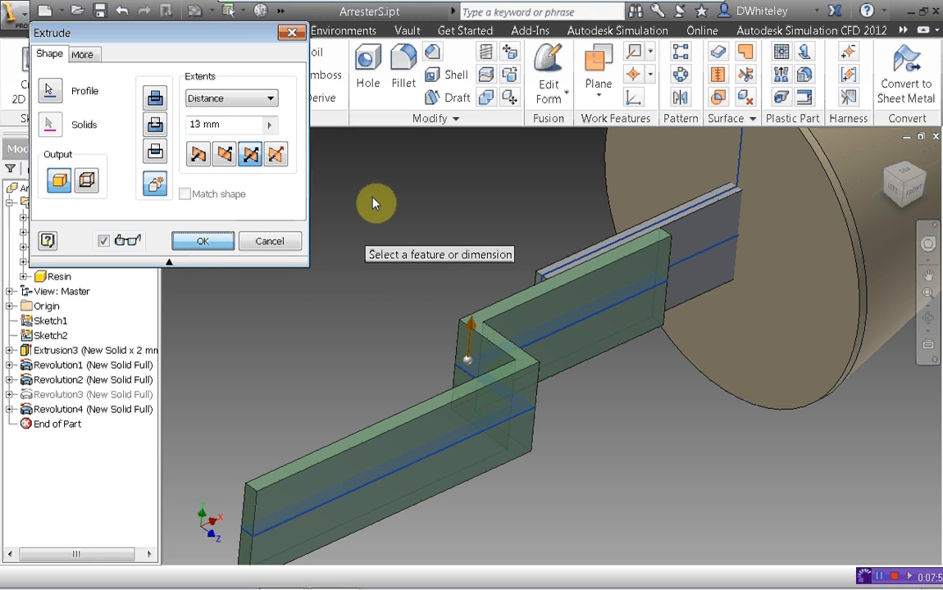
key("Return")
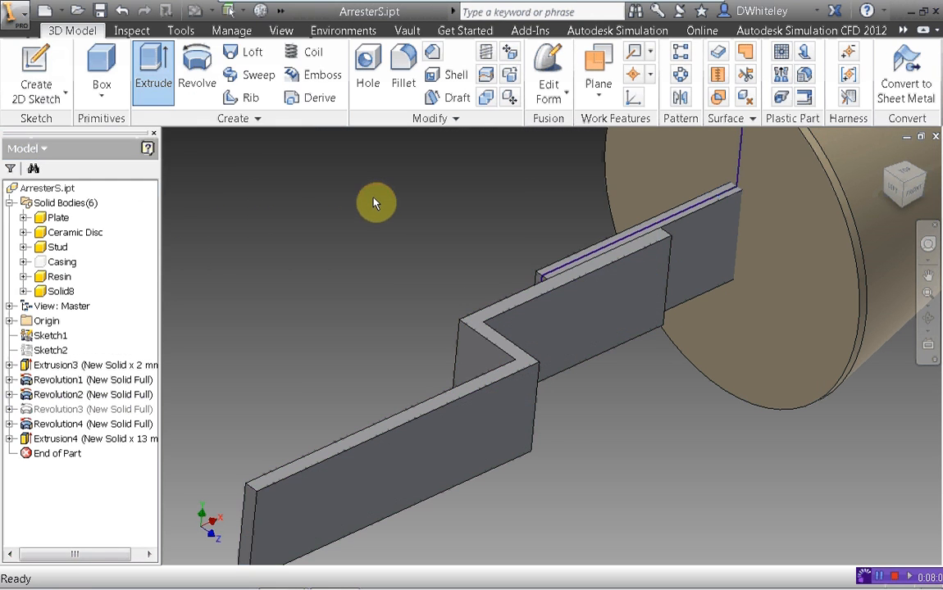
Rename the newly extruded zigzag strip's solid body as Plate2
left_click(60, 292)
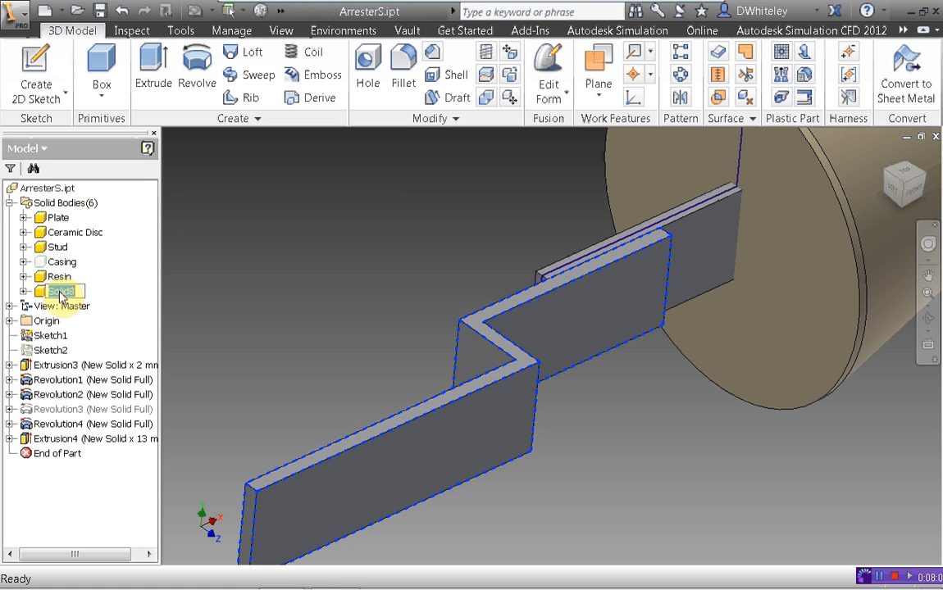
type("Plate")
type("2")
key("Return")
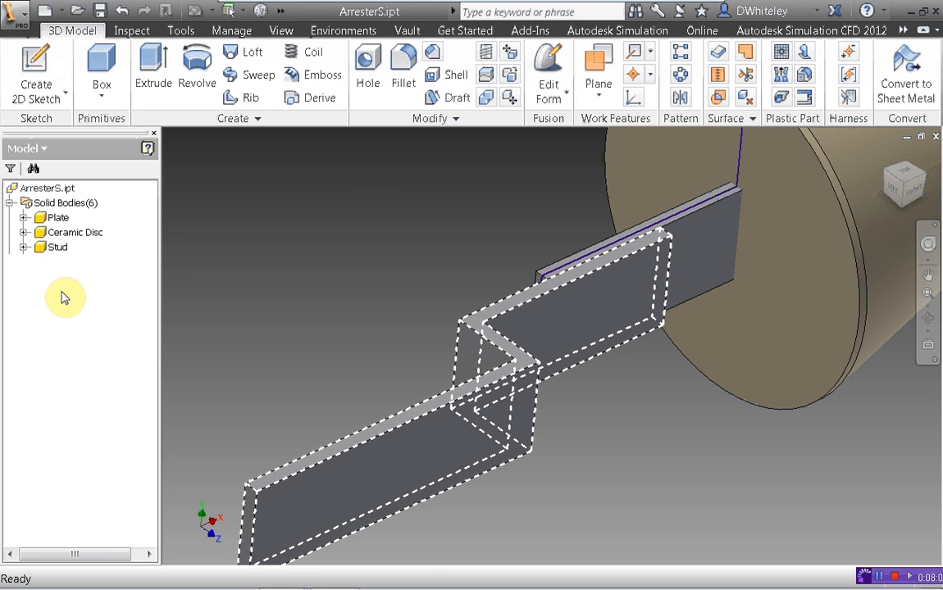
left_click(422, 267)
Combine with the Cut operation, using Resin as the base and Plate as the toolbody, and keep the toolbody
scroll(427, 265, "up", 3)
middle_click(426, 262)
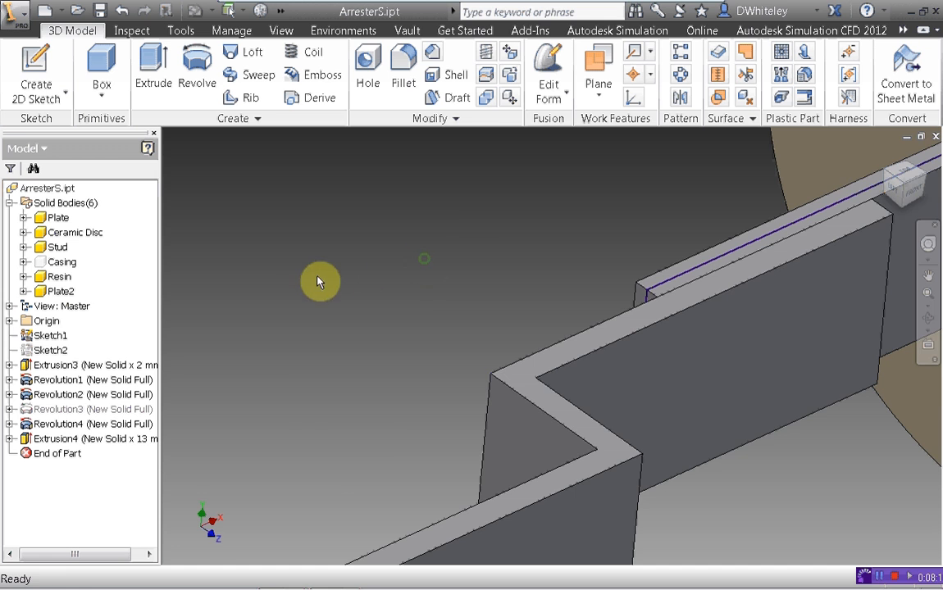
scroll(454, 248, "down", 6)
middle_click_drag(455, 248, 342, 322)
scroll(400, 287, "up", 2)
middle_click_drag(389, 289, 391, 260)
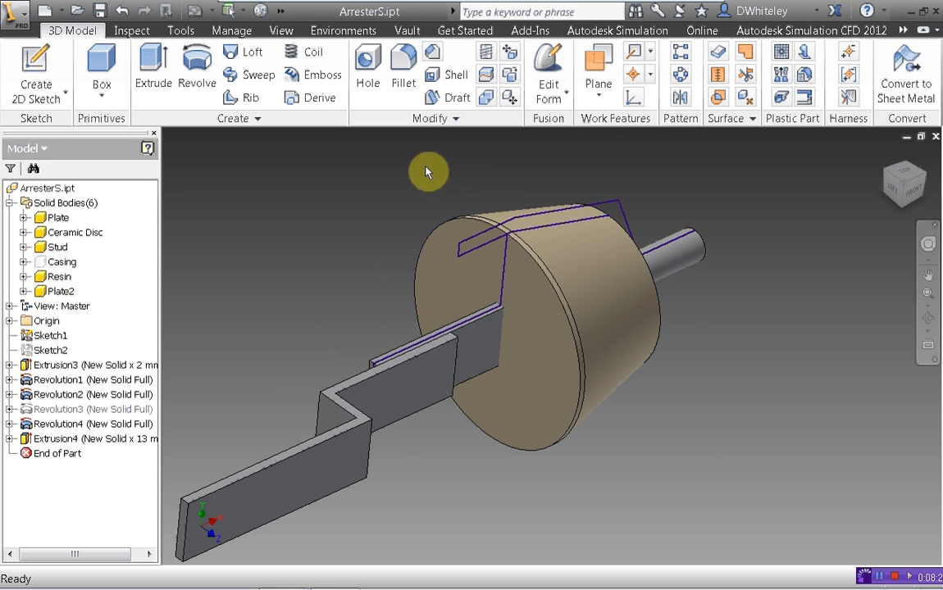
mouse_move(385, 227)
middle_mouse_down()
mouse_move(401, 225)
mouse_move(391, 218)
middle_mouse_up()
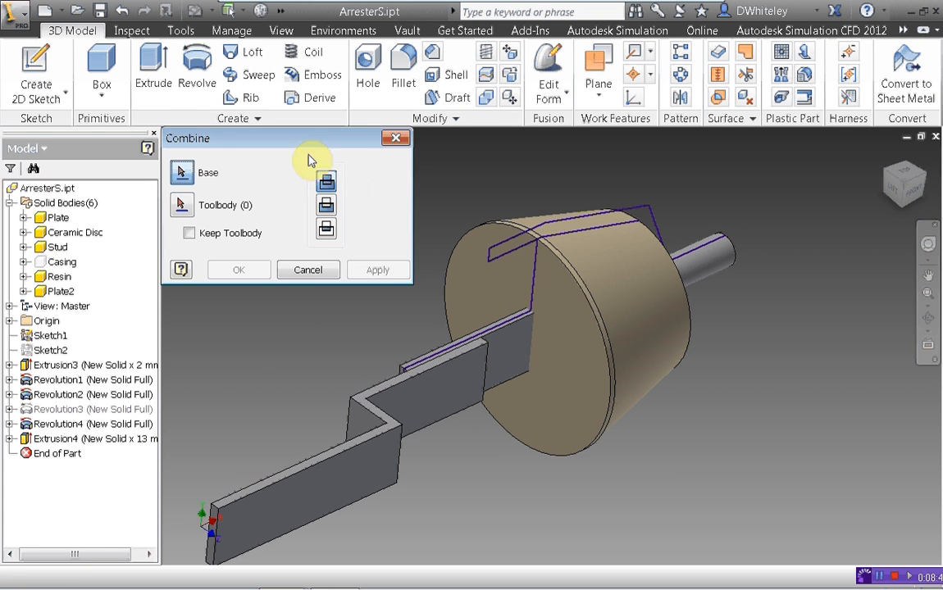
left_click_drag(304, 138, 312, 73)
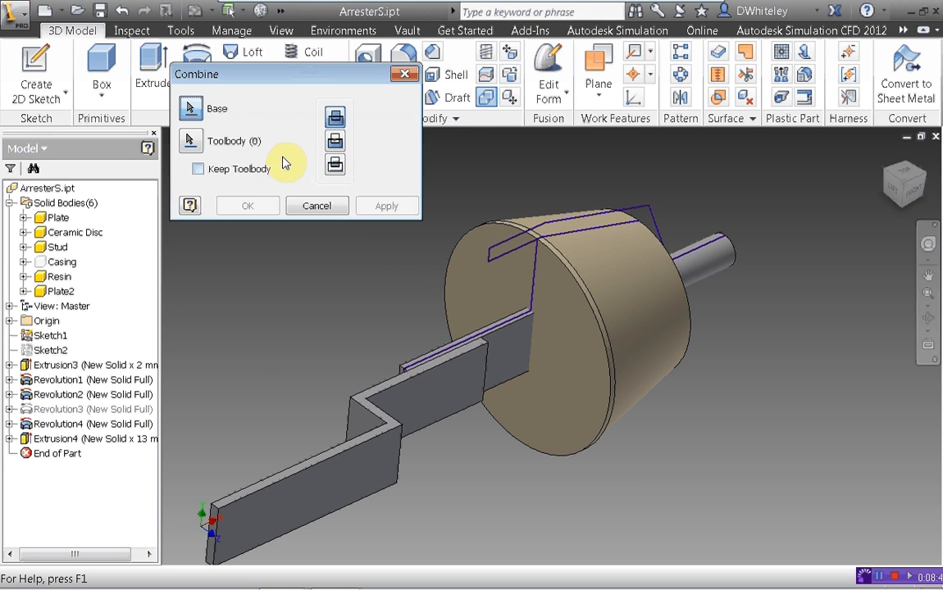
middle_click_drag(341, 316, 358, 293)
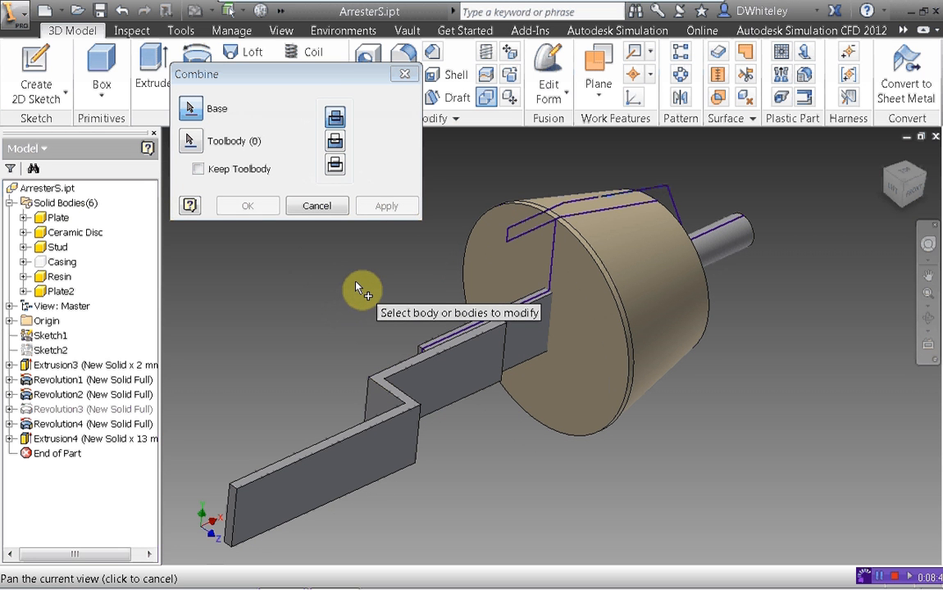
left_click(484, 269)
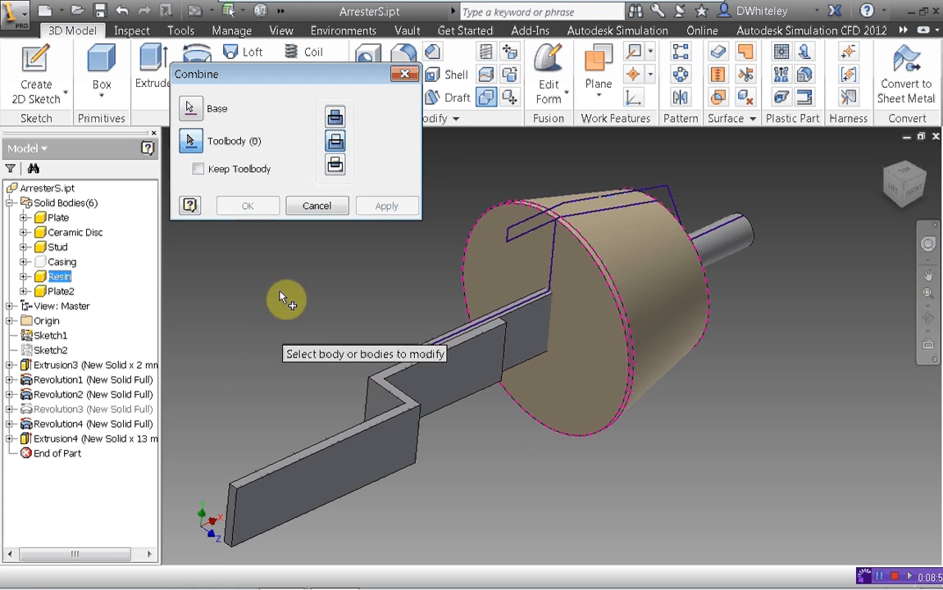
left_click(501, 294)
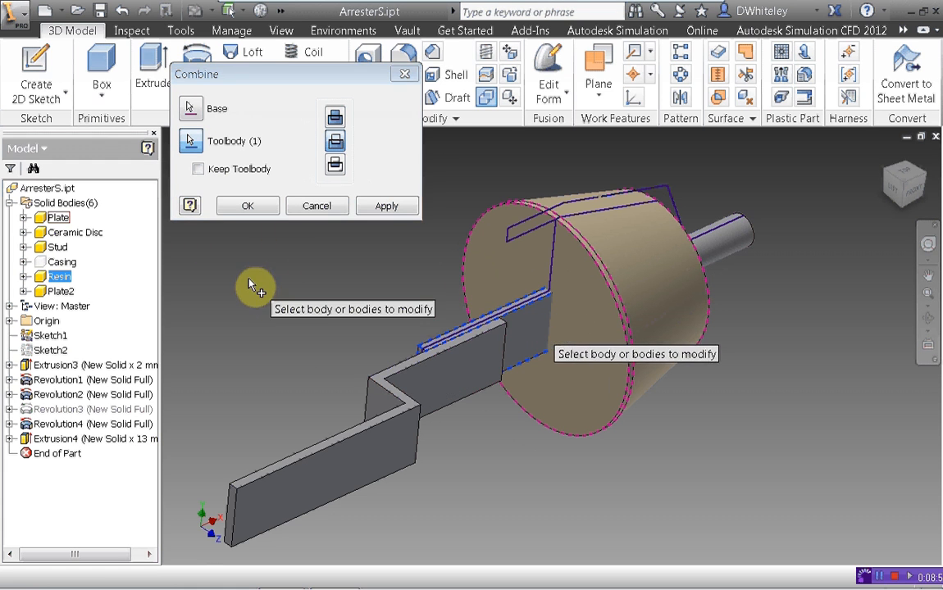
left_click(199, 169)
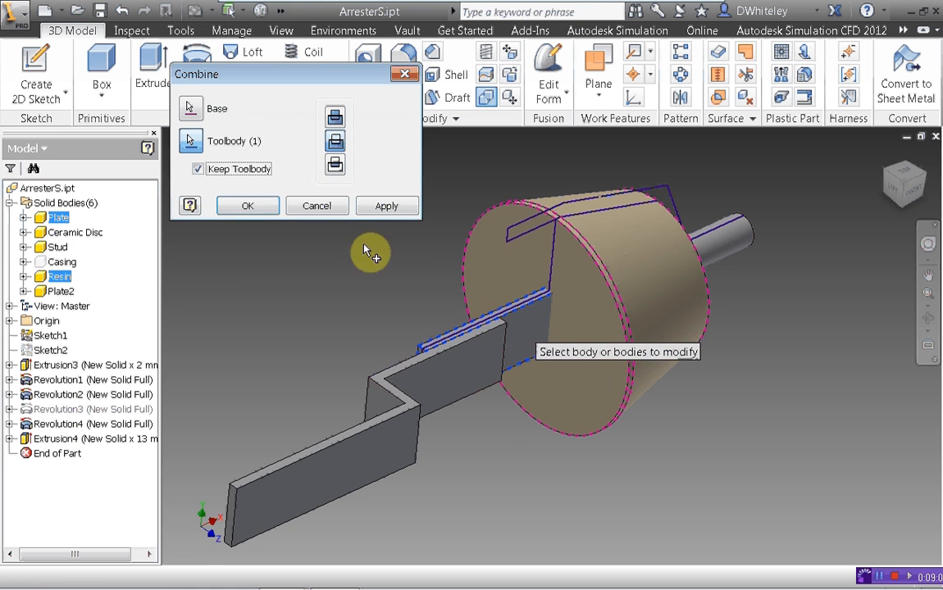
left_click(250, 207)
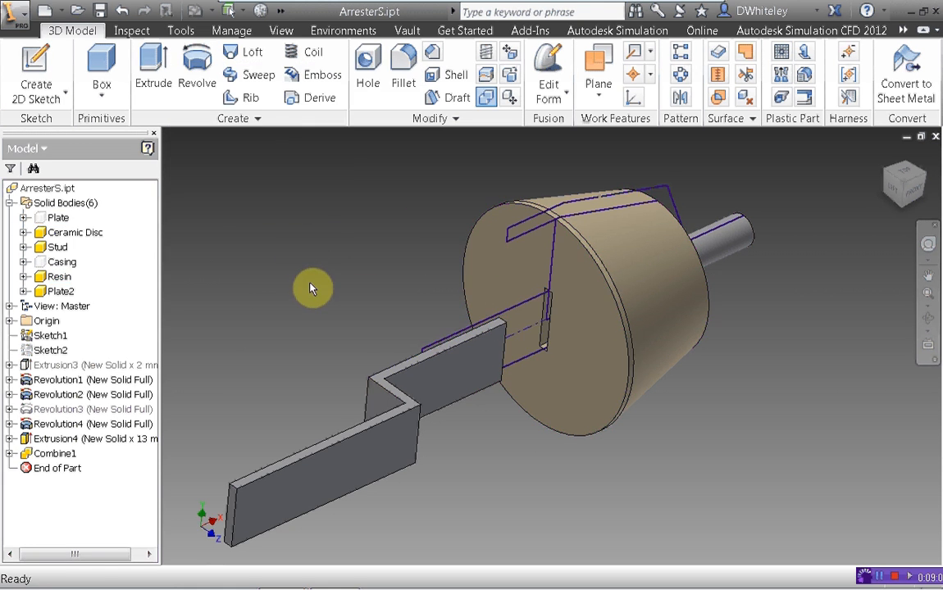
Examine the slot cut into the Resin body's flat face from several angles
left_click(898, 193)
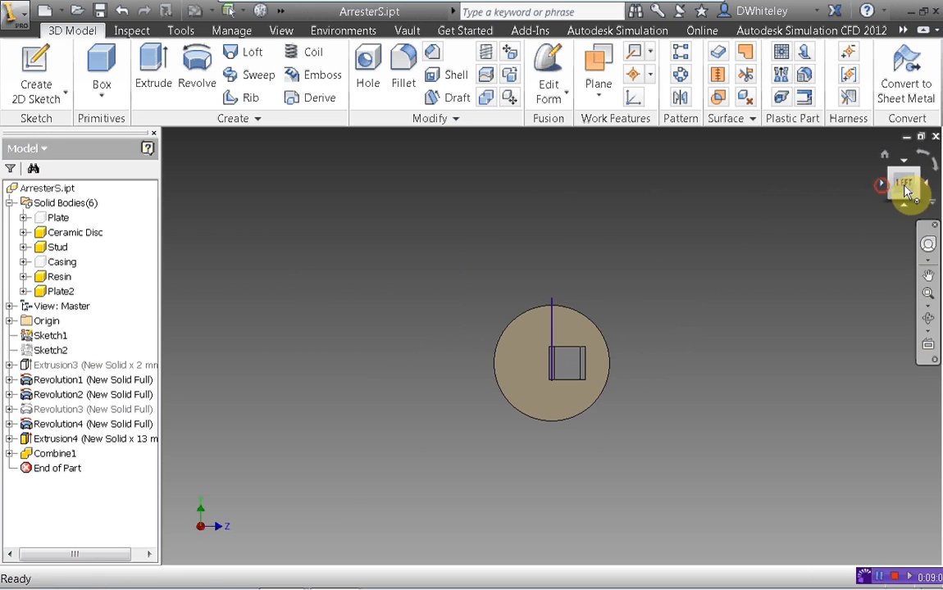
middle_click_drag(864, 190, 482, 379, "shift")
scroll(488, 364, "down", 3)
scroll(532, 329, "down", 3)
middle_click_drag(526, 337, 232, 357)
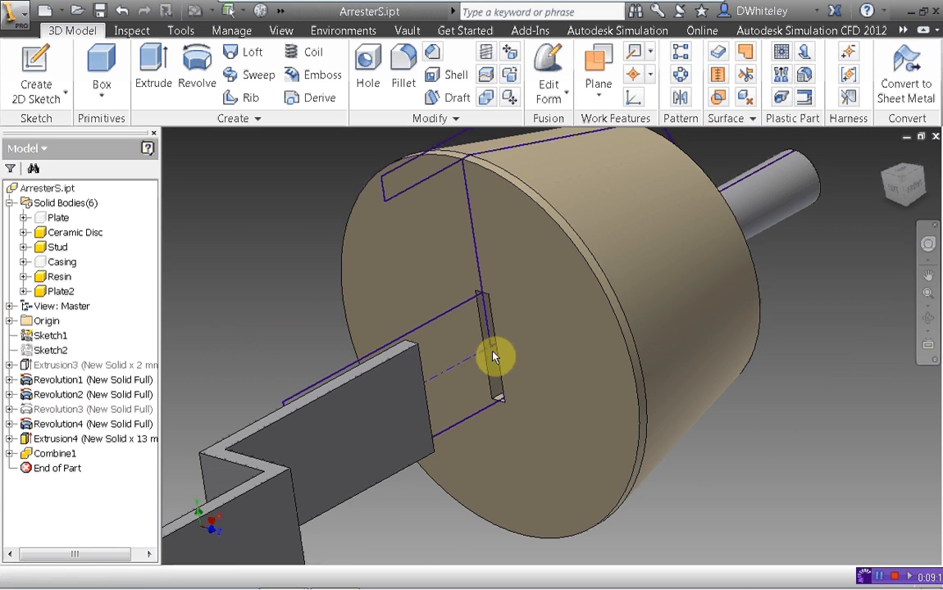
scroll(281, 222, "up", 3)
middle_click_drag(250, 230, 349, 264)
Apply a half section view through the Resin body using the slot's inner side face as the section plane
left_click(281, 30)
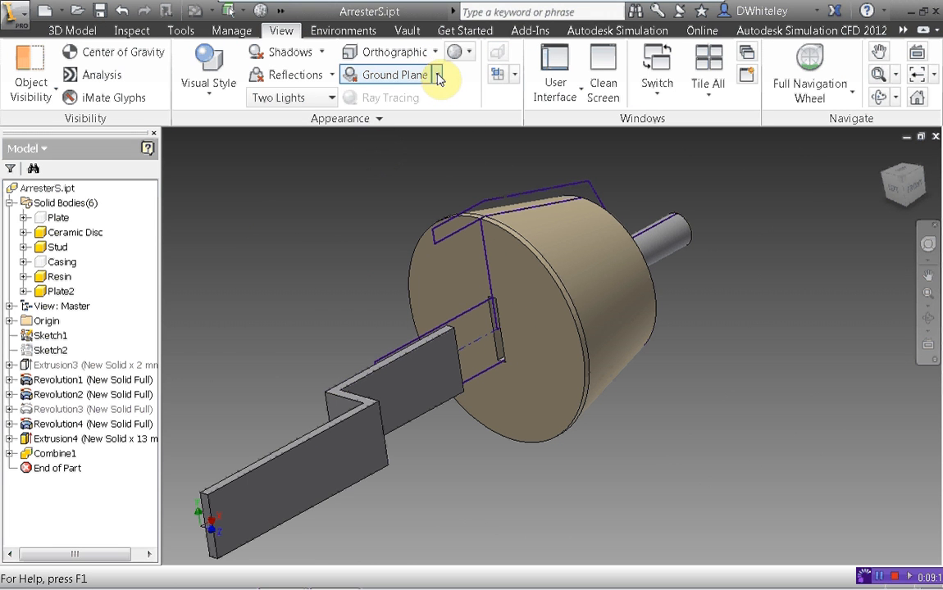
left_click(514, 75)
left_click(529, 143)
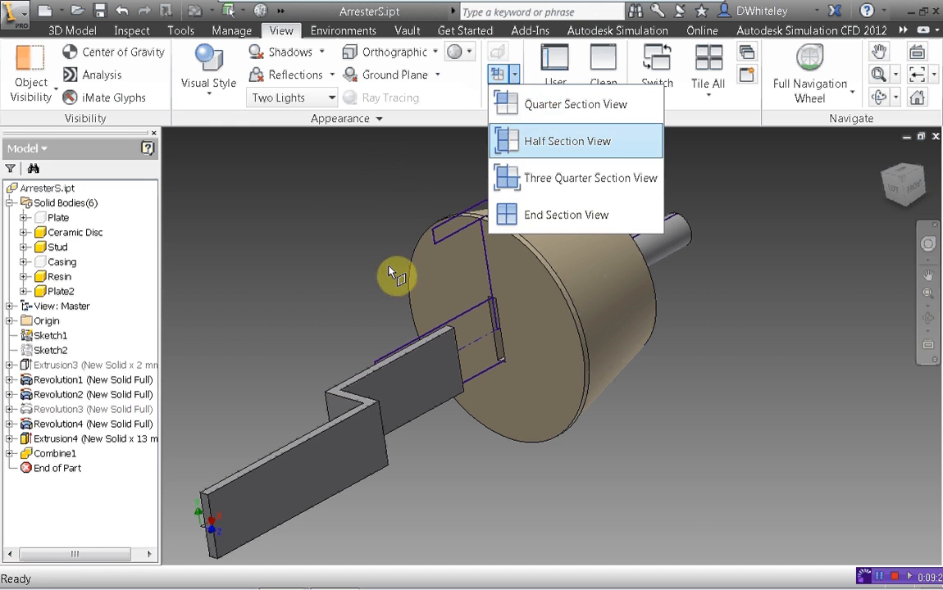
left_click(497, 332)
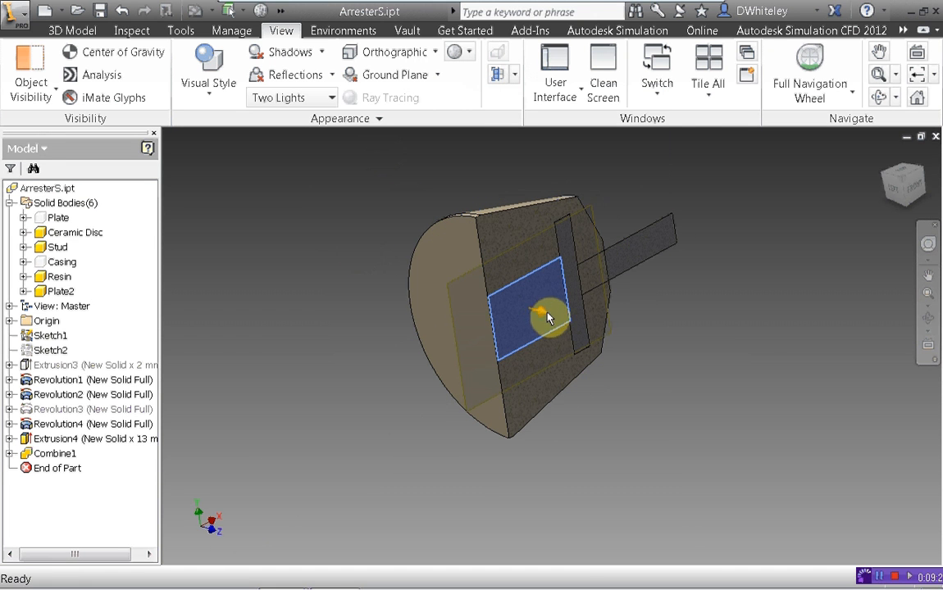
left_click_drag(543, 313, 542, 314)
scroll(548, 319, "up", 1)
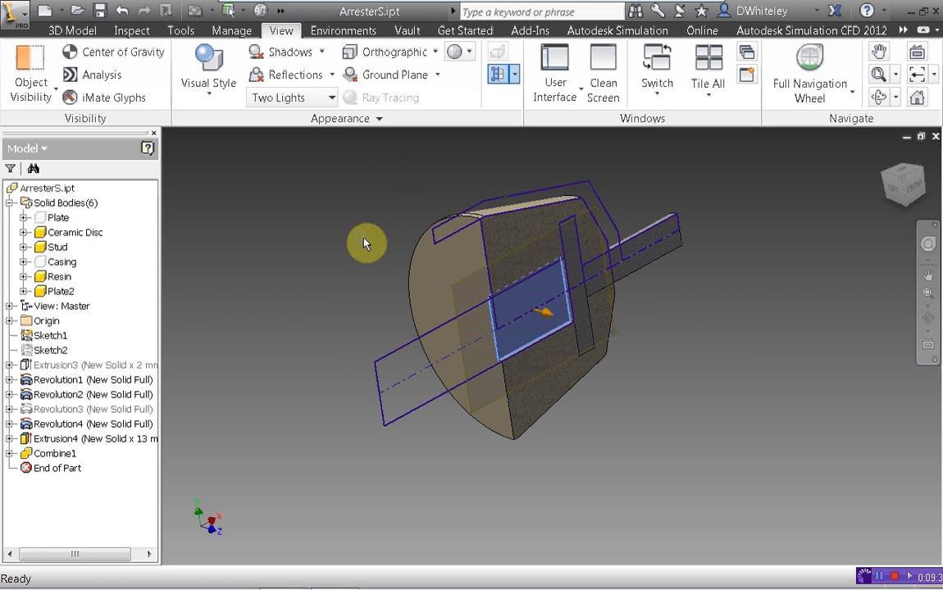
left_click(407, 238)
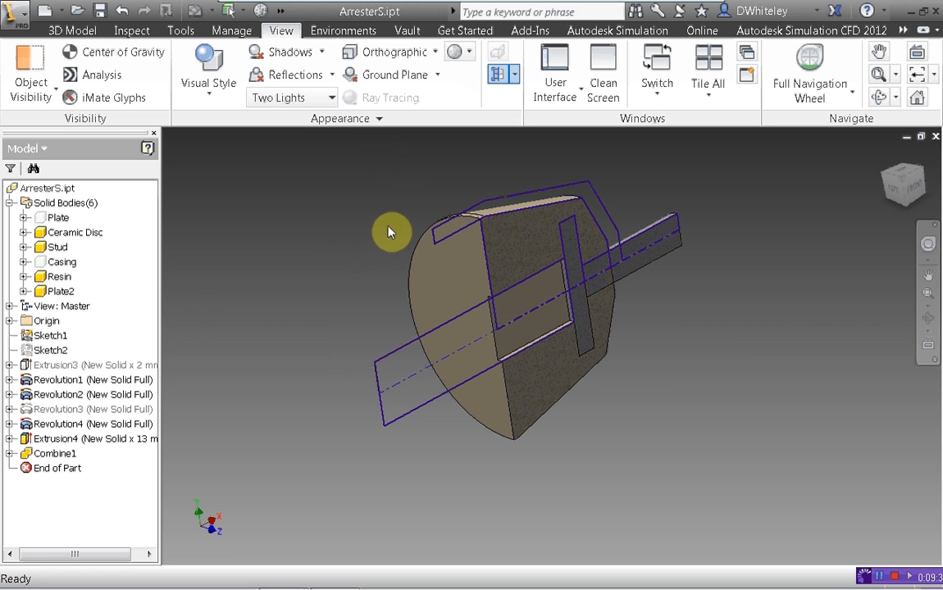
middle_click_drag(365, 251, 305, 255)
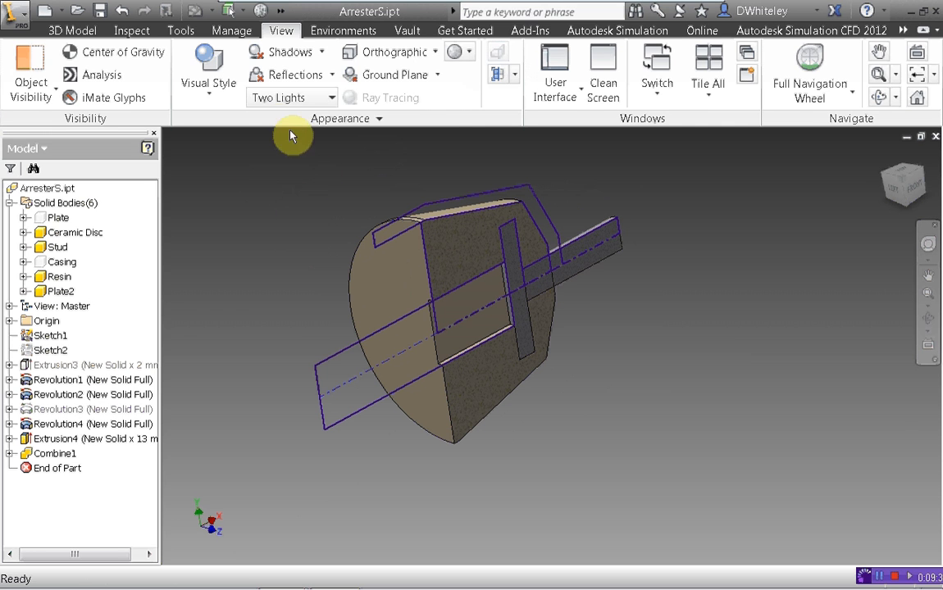
Cut the Stud body out of the Resin body with Combine, keeping the Stud toolbody
left_click(82, 30)
left_click(485, 98)
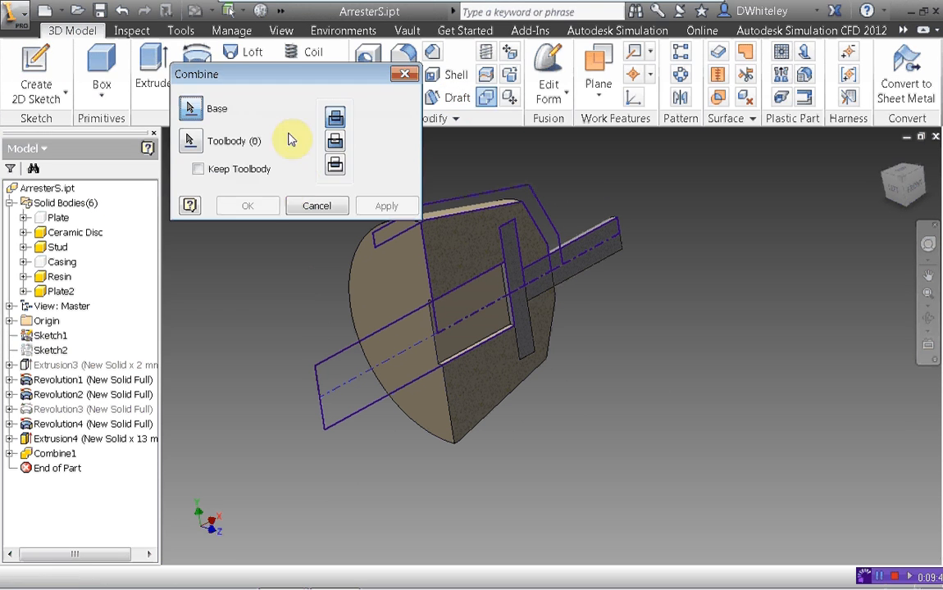
left_click(464, 238)
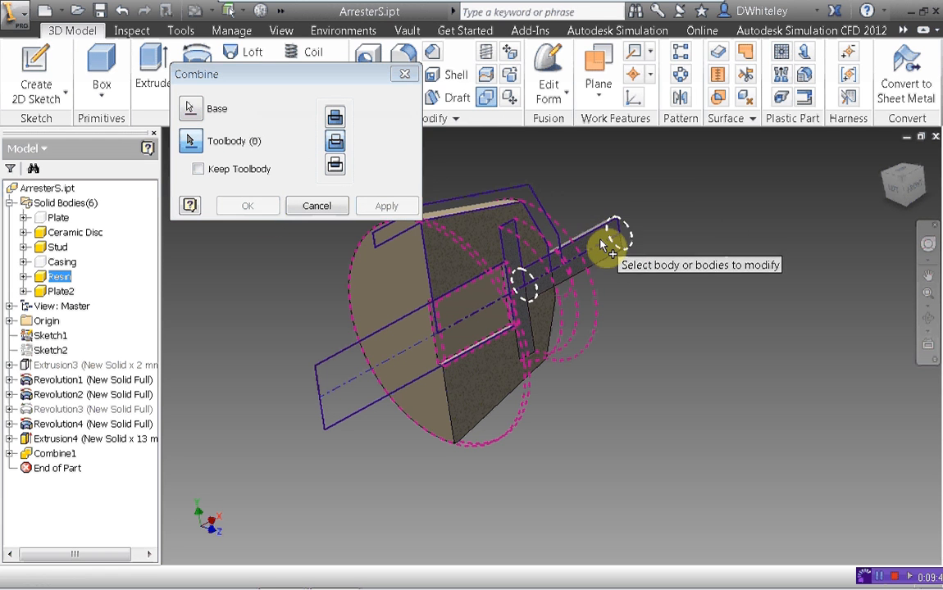
left_click(199, 169)
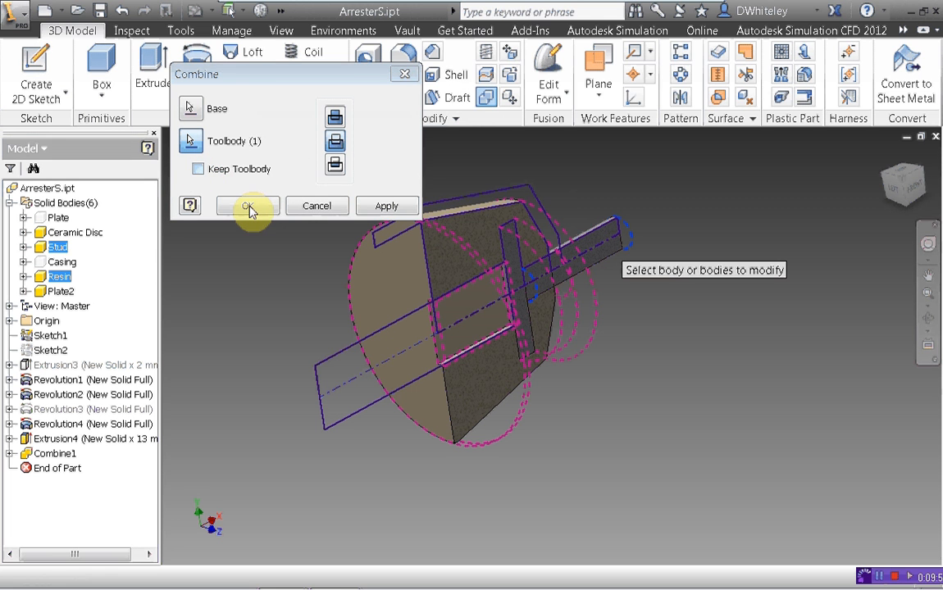
left_click(198, 168)
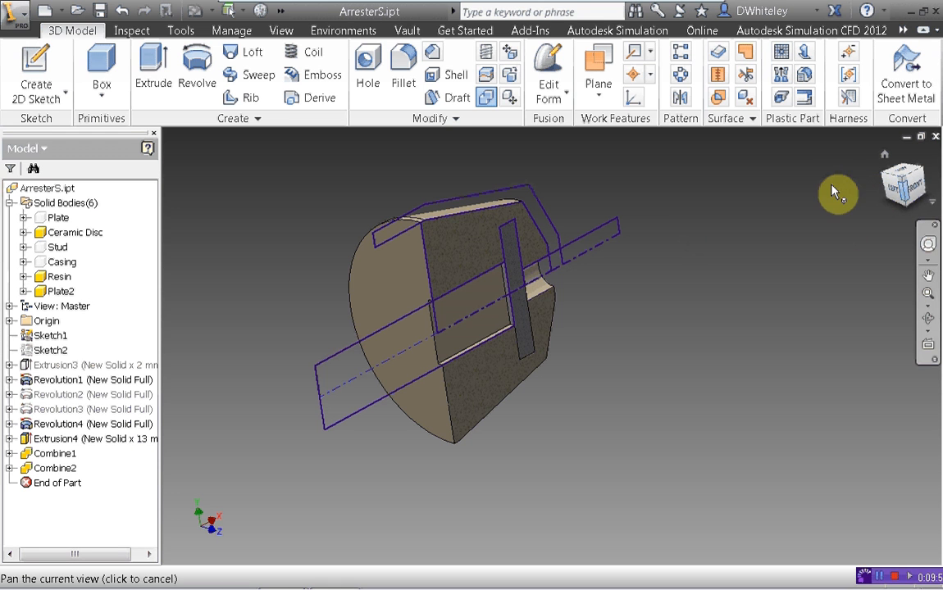
Hide the Ceramic Disc body and view the cavity it occupies in the sectioned Resin body
left_click(918, 191)
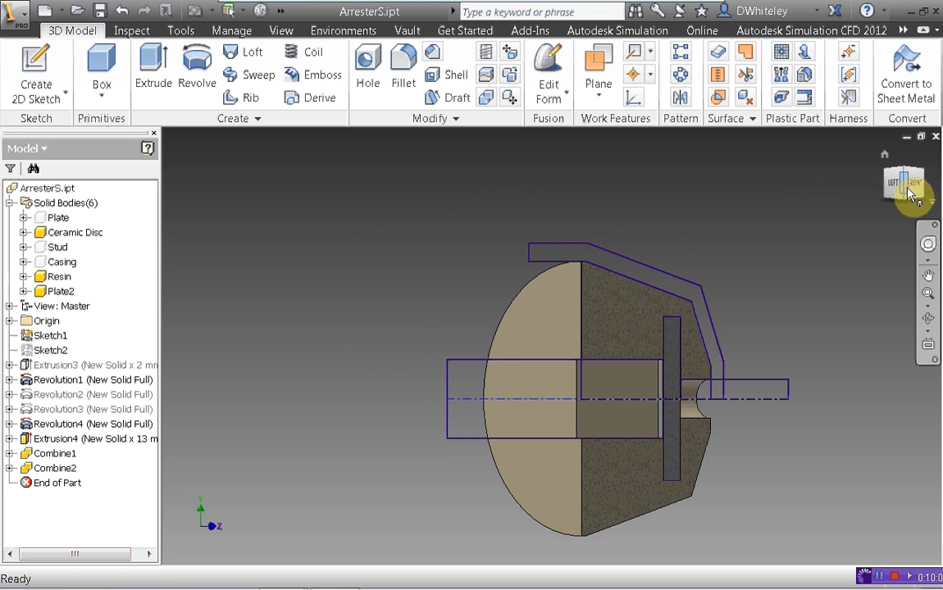
left_click_drag(902, 226, 894, 229)
middle_click_drag(463, 274, 335, 223)
left_click(82, 234)
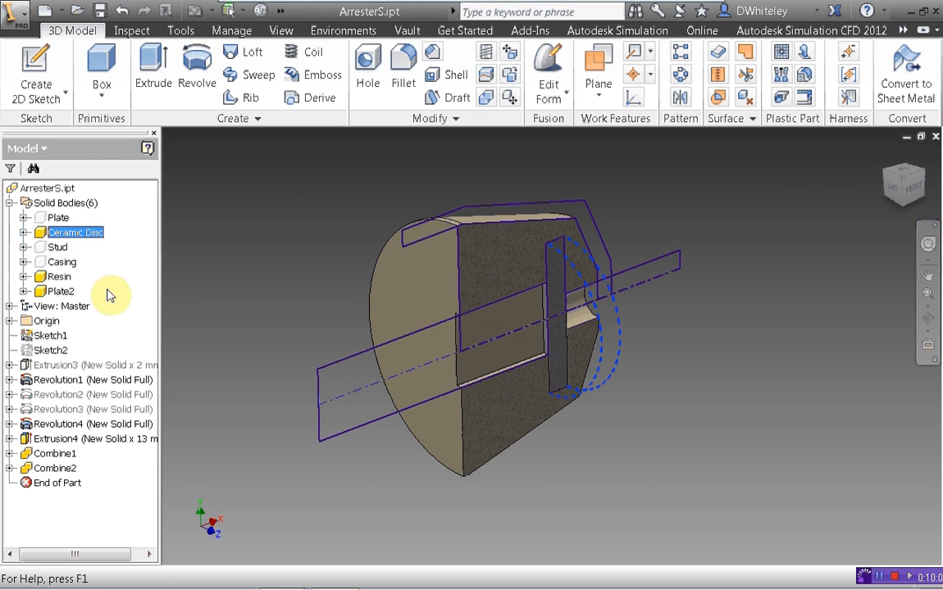
mouse_move(909, 195)
left_mouse_down()
mouse_move(805, 190)
mouse_move(849, 200)
left_mouse_up()
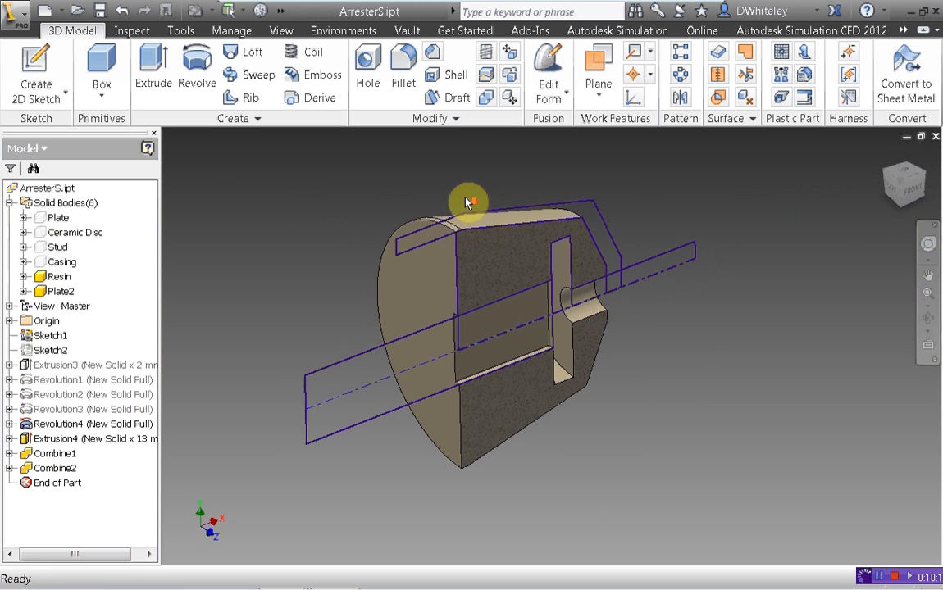
Make the Plate, Ceramic Disc, Stud and Casing solid bodies visible again in the sectioned part
scroll(385, 207, "up", 3)
middle_click_drag(400, 205, 378, 189)
scroll(393, 220, "down", 3)
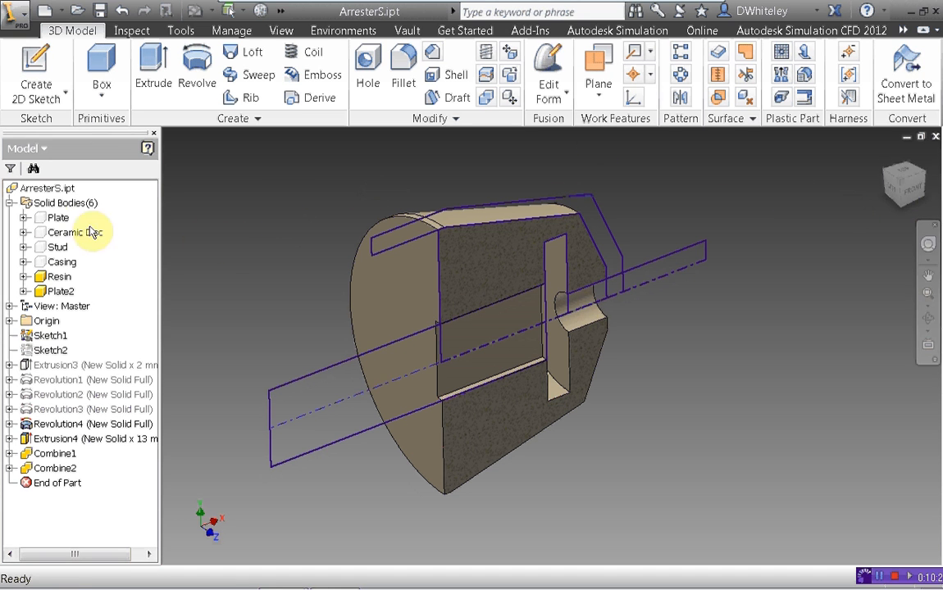
left_click(52, 218)
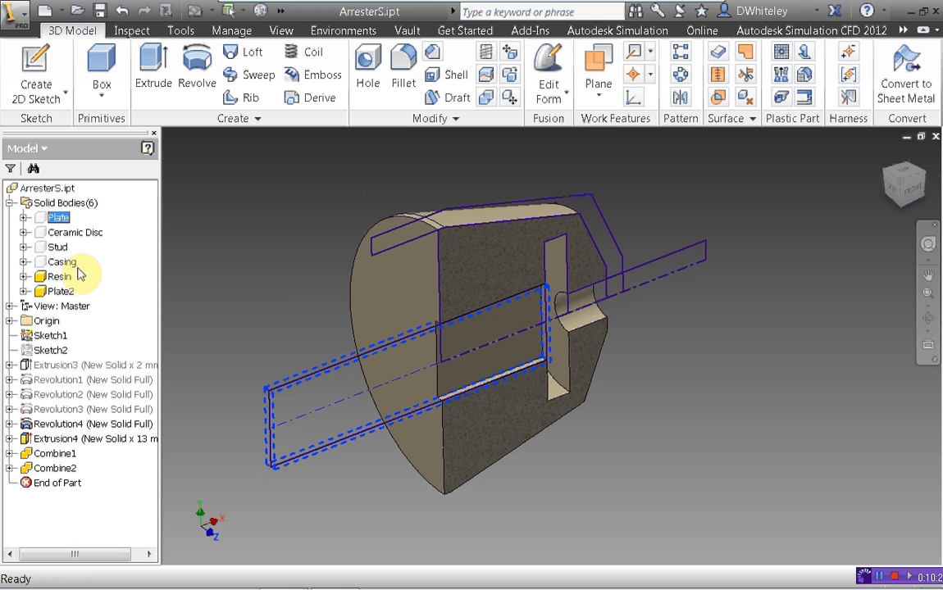
left_click(79, 275)
right_click(53, 234)
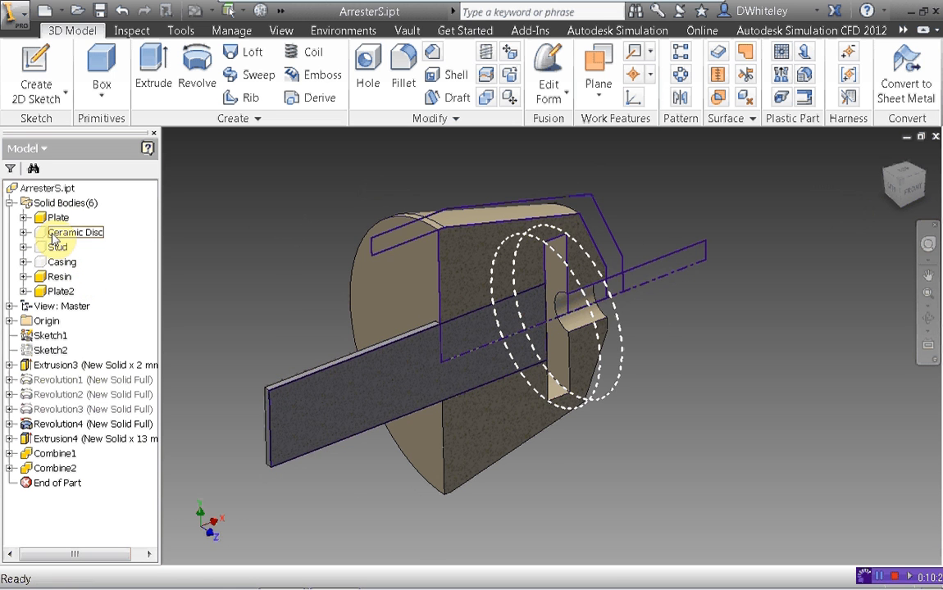
right_click(53, 236)
left_click(81, 291)
left_click(54, 249)
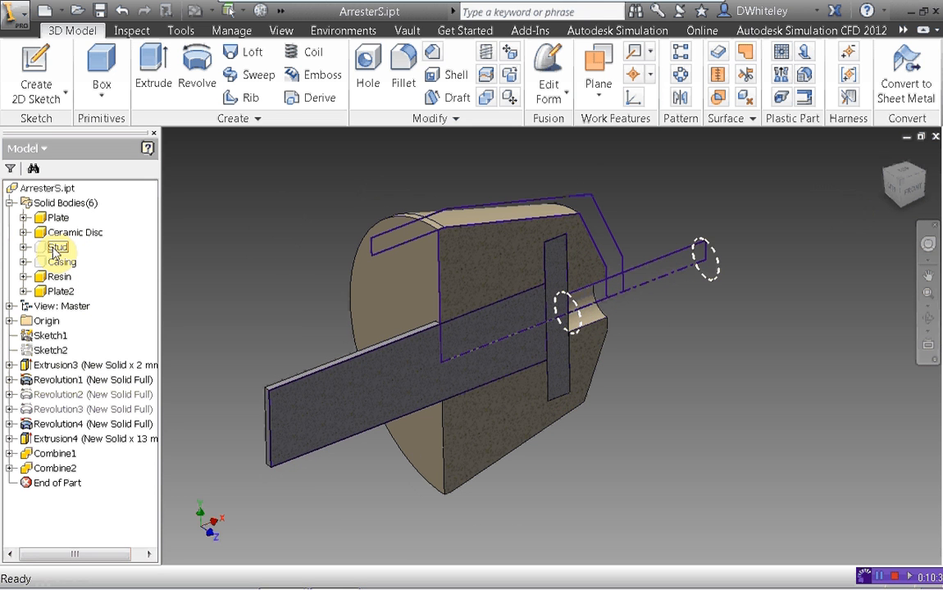
right_click(53, 248)
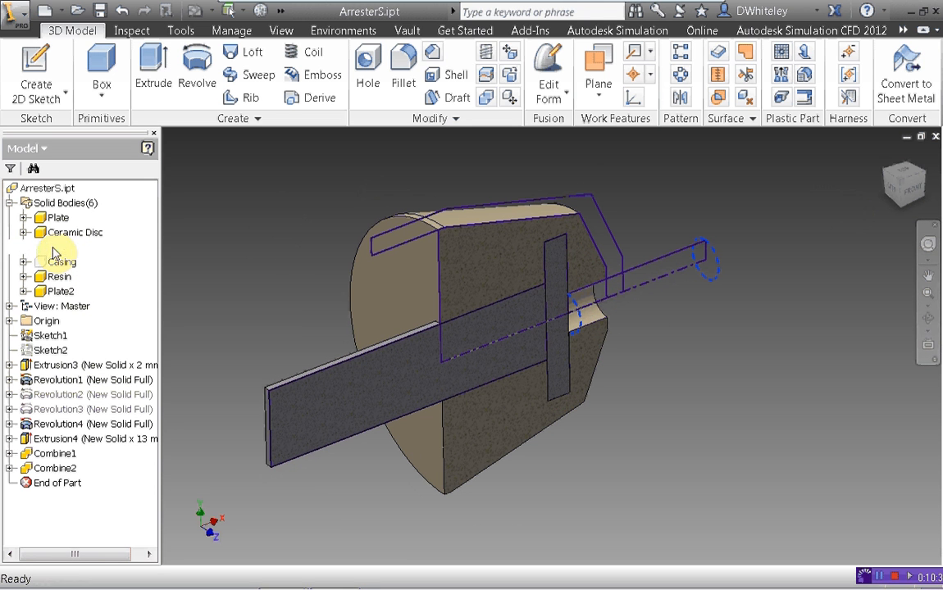
left_click(79, 304)
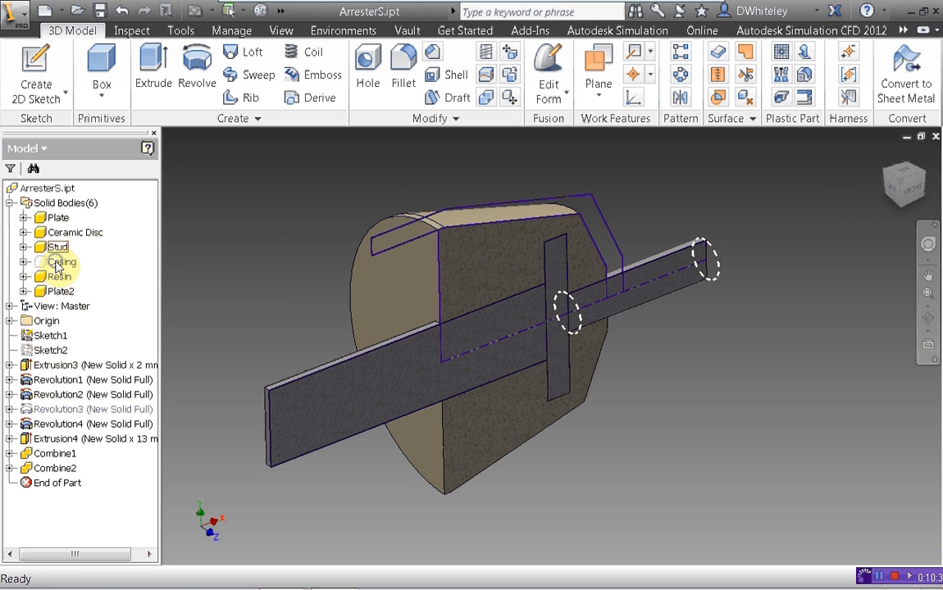
left_click(59, 263)
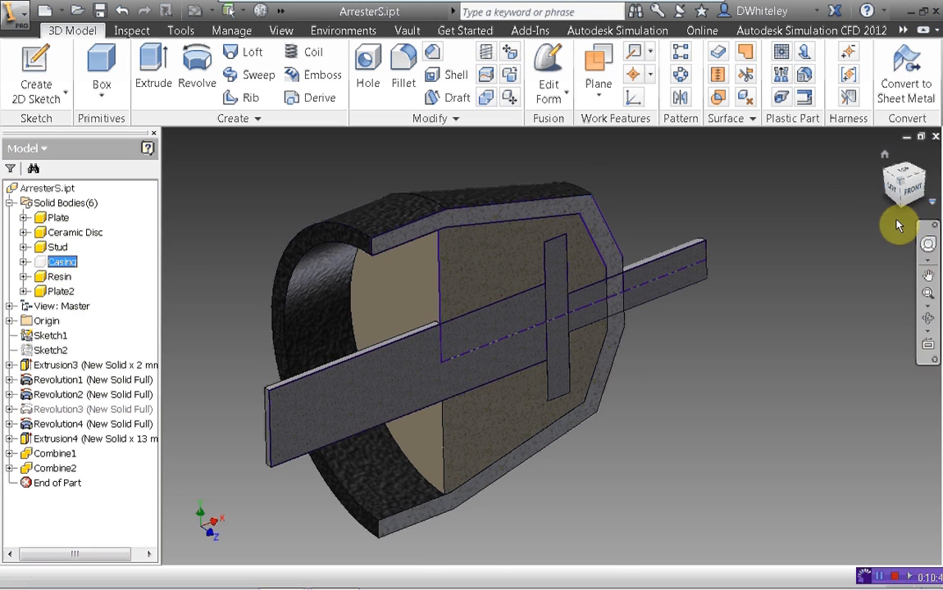
Chamfer the outer circular end edge of the Stud by 1 mm
middle_click_drag(715, 172, 703, 198, "shift")
middle_click_drag(469, 318, 233, 321, "shift")
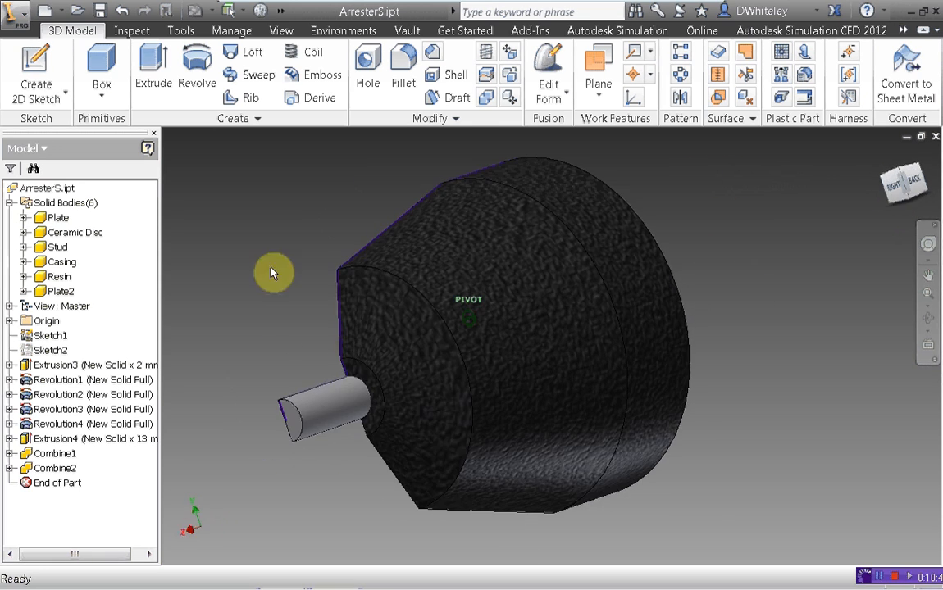
middle_click_drag(244, 246, 309, 205)
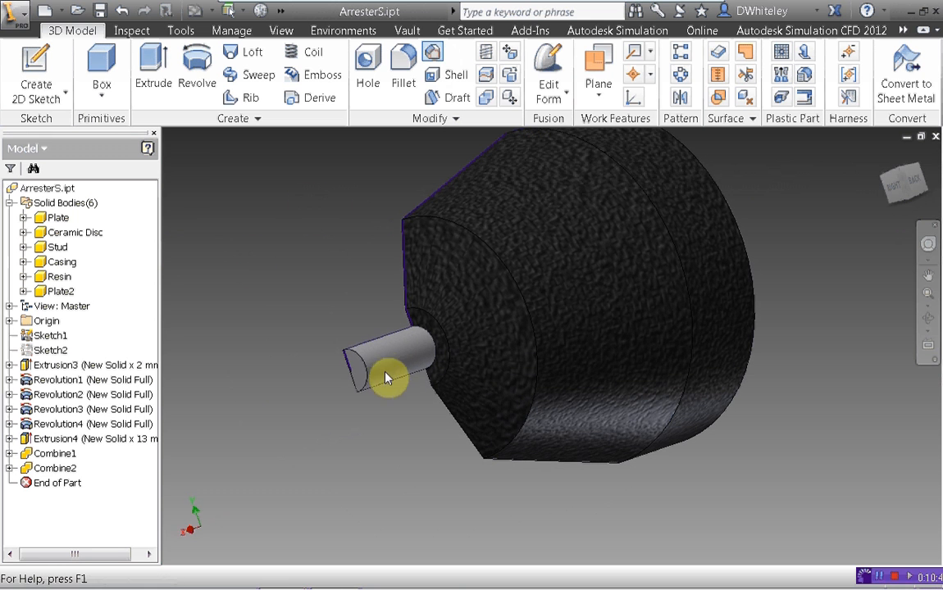
key("ctrl+shift+k")
left_click(361, 374)
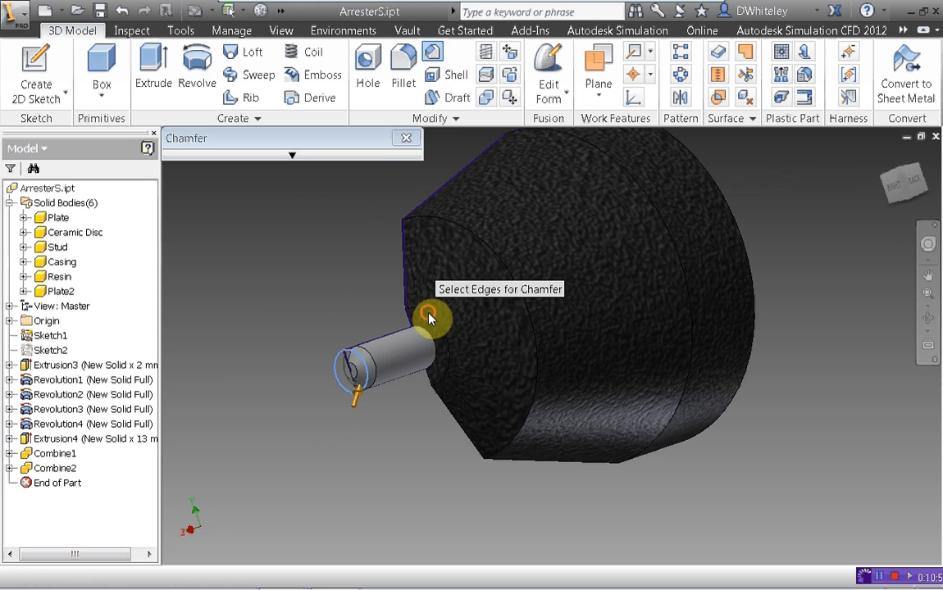
key("Return")
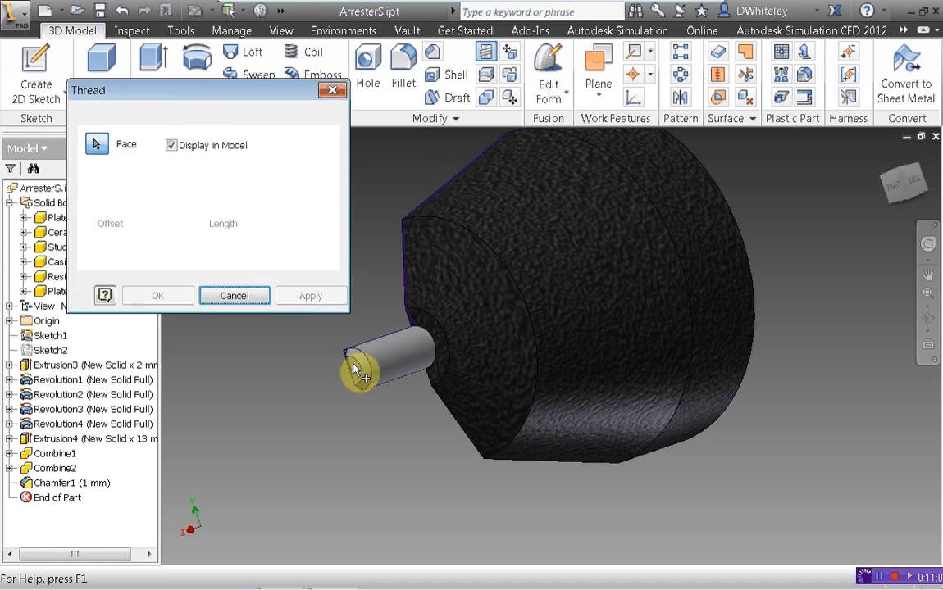
Begin a thread on the Stud's cylindrical face using the ISO Metric profile in size 6
left_click(385, 374)
left_click(149, 115)
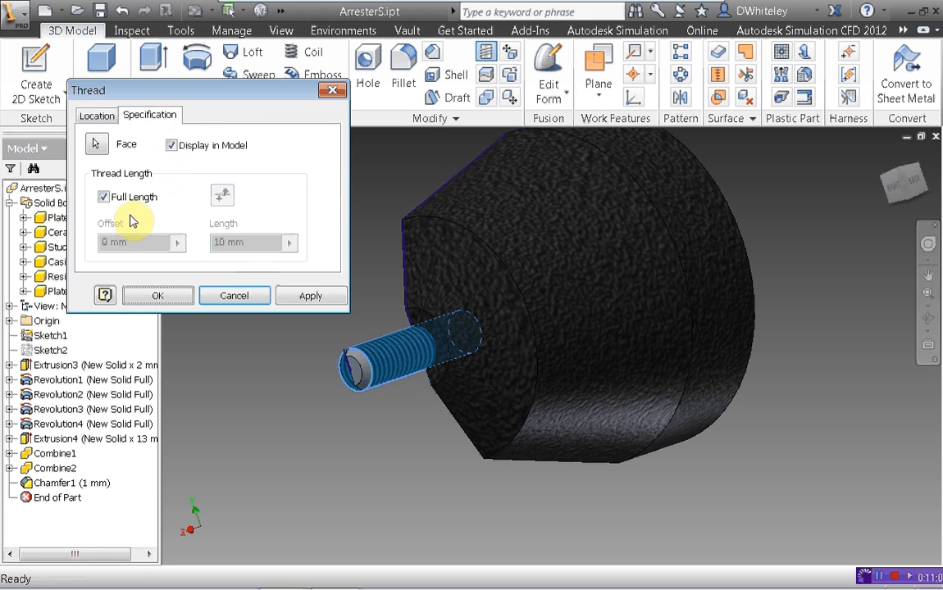
left_click(132, 156)
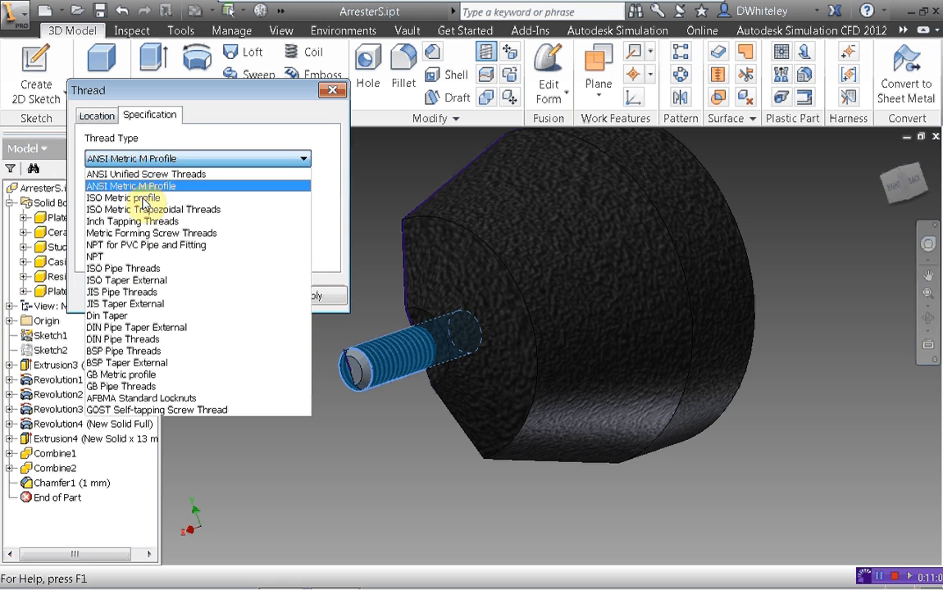
left_click(143, 198)
left_click(144, 198)
left_click(184, 201)
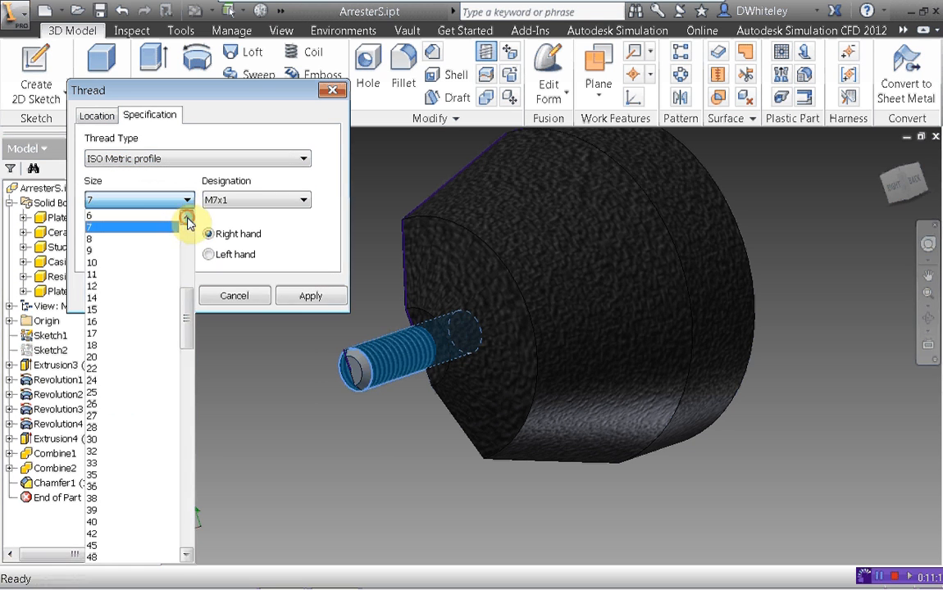
left_click(140, 216)
Limit the Stud's thread to a 10 mm length with 0 mm offset and create it, accepting the feature as defined
left_click(98, 119)
left_click(123, 198)
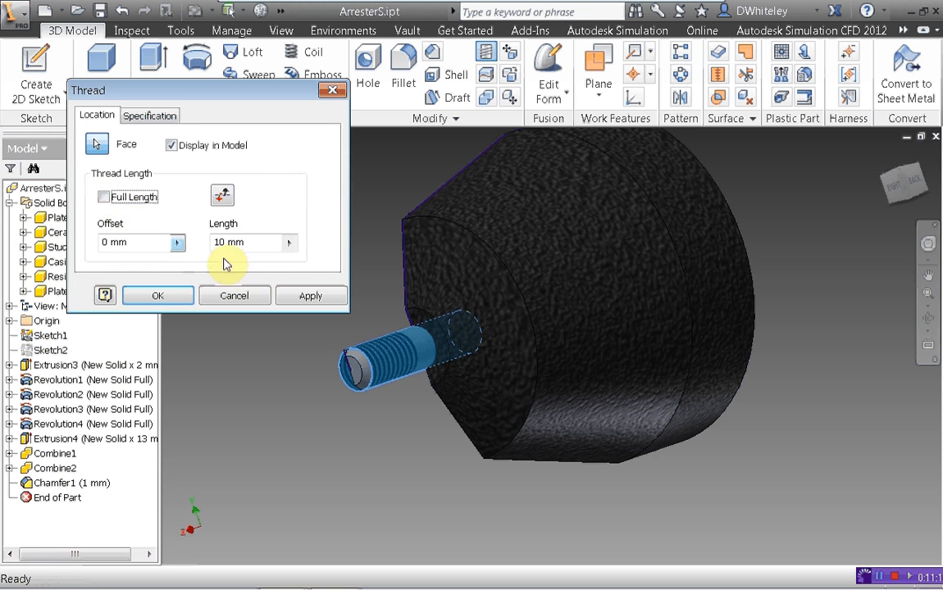
left_click(162, 297)
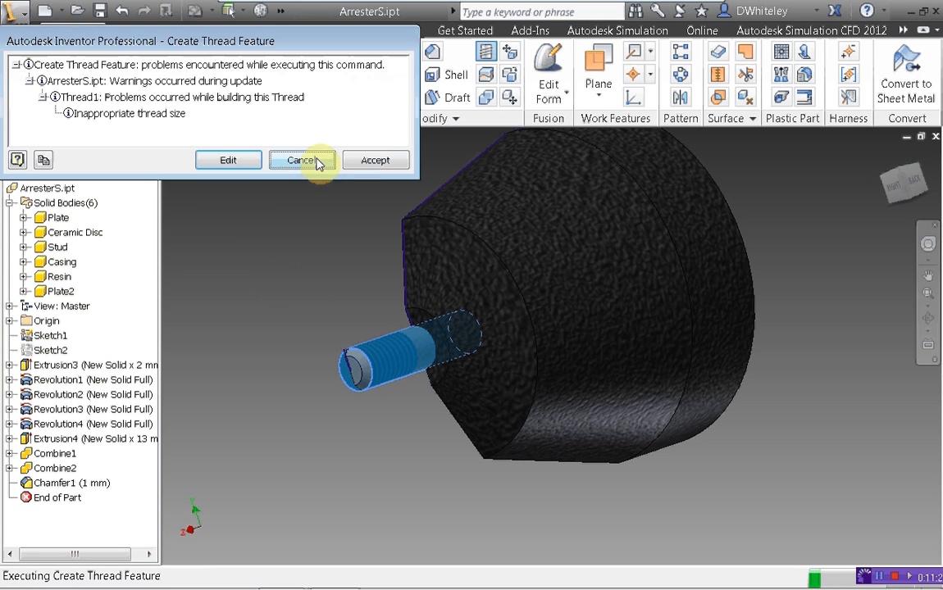
left_click(375, 160)
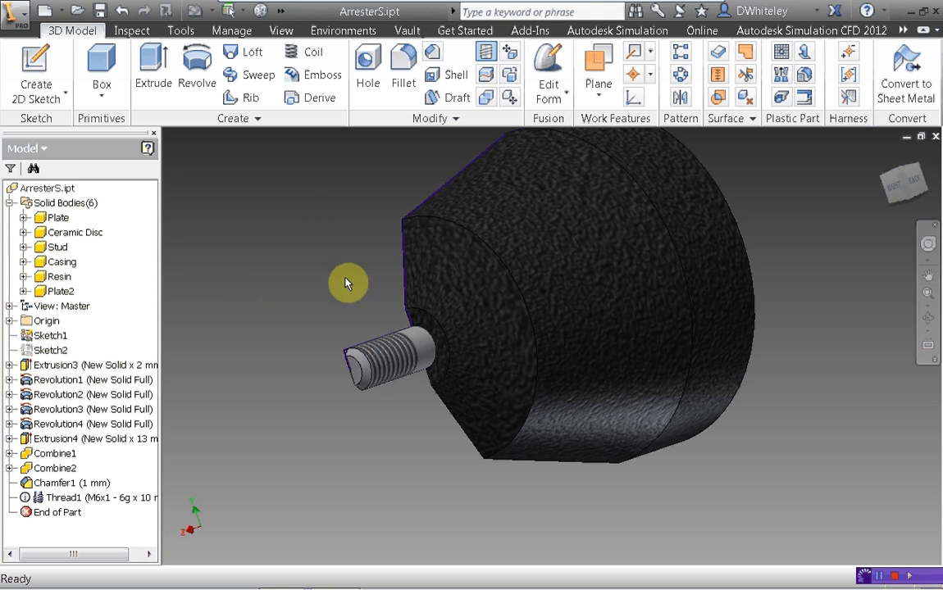
End the section view so that the whole arrester is displayed
left_click(898, 188)
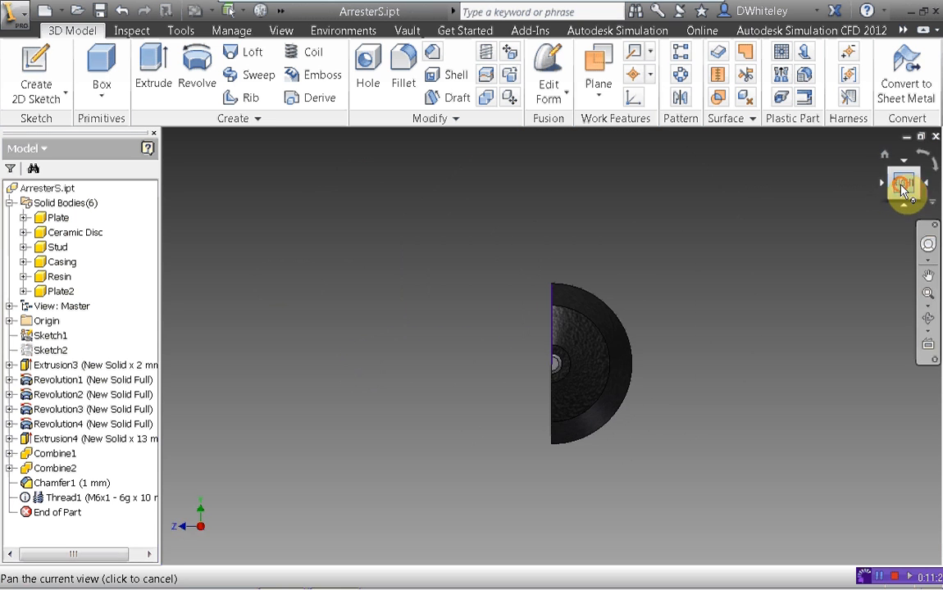
mouse_move(551, 361)
middle_mouse_down("shift")
mouse_move(542, 394)
mouse_move(602, 364)
mouse_move(561, 363)
mouse_move(583, 363)
middle_mouse_up("shift")
middle_click_drag(467, 185, 587, 215, "shift")
scroll(565, 246, "down", 3)
middle_click_drag(545, 275, 505, 180)
left_click(280, 31)
left_click(514, 78)
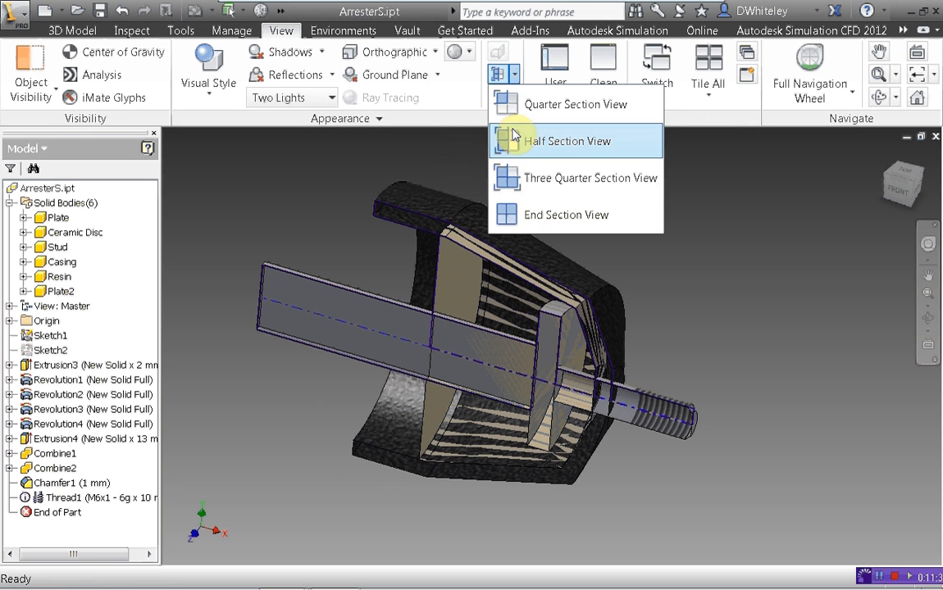
left_click(542, 212)
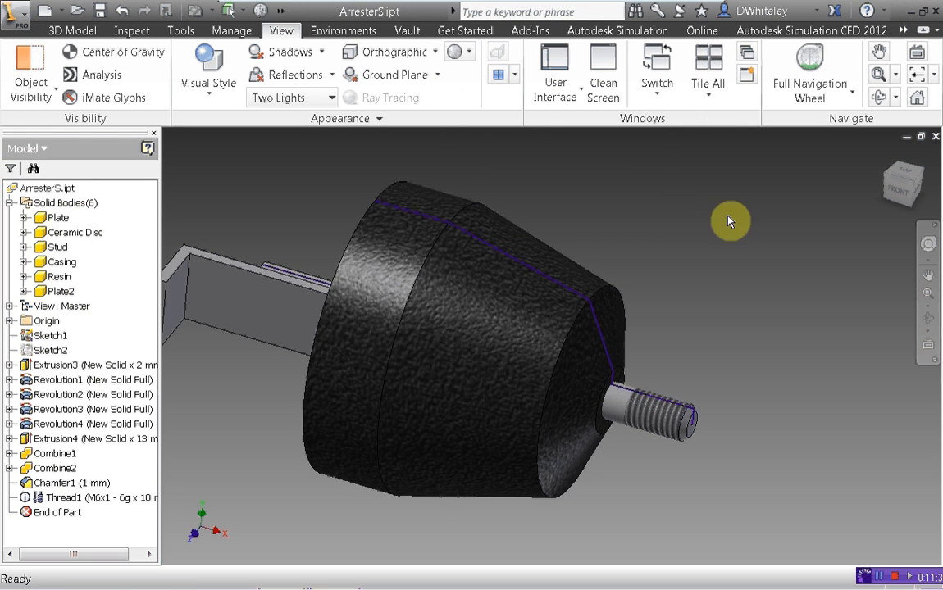
Turn off the display of the sketches and view the overlapping plates at the open end of the Casing
mouse_move(901, 201)
left_mouse_down()
mouse_move(880, 154)
mouse_move(935, 156)
mouse_move(933, 207)
mouse_move(909, 168)
mouse_move(882, 170)
mouse_move(874, 189)
mouse_move(877, 203)
mouse_move(903, 172)
mouse_move(931, 169)
mouse_move(938, 215)
mouse_move(910, 212)
left_mouse_up()
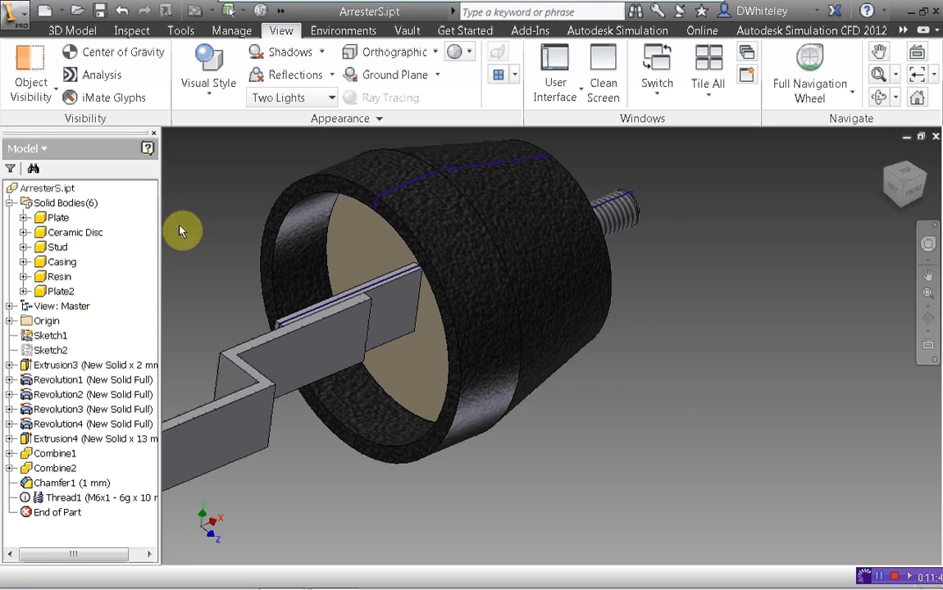
key("alt")
middle_click_drag(210, 236, 328, 232)
scroll(324, 275, "up", 3)
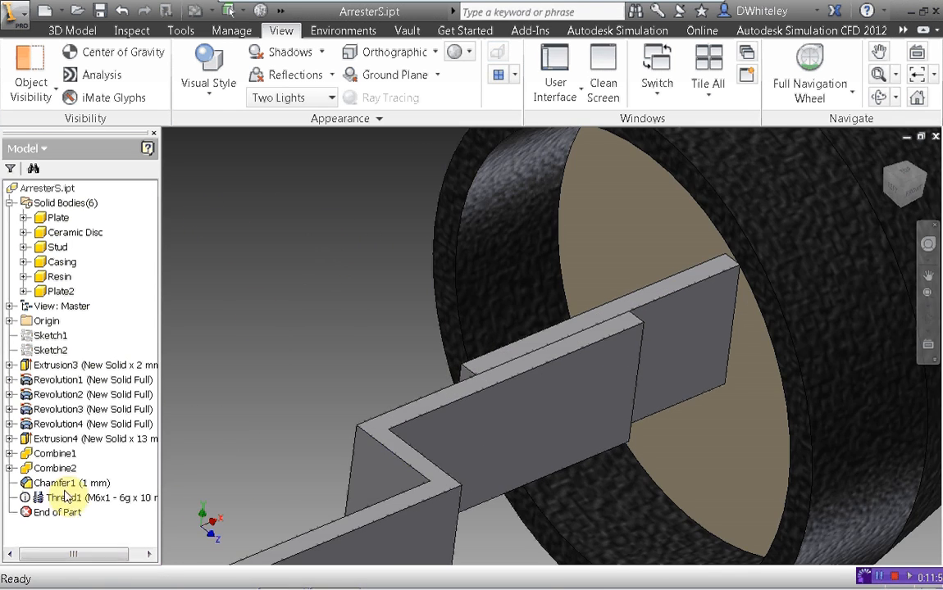
Move the End of Part marker above Thread1 and start a sketch on Plate2's flat outer face where it overlaps Plate
left_click_drag(72, 497, 72, 492)
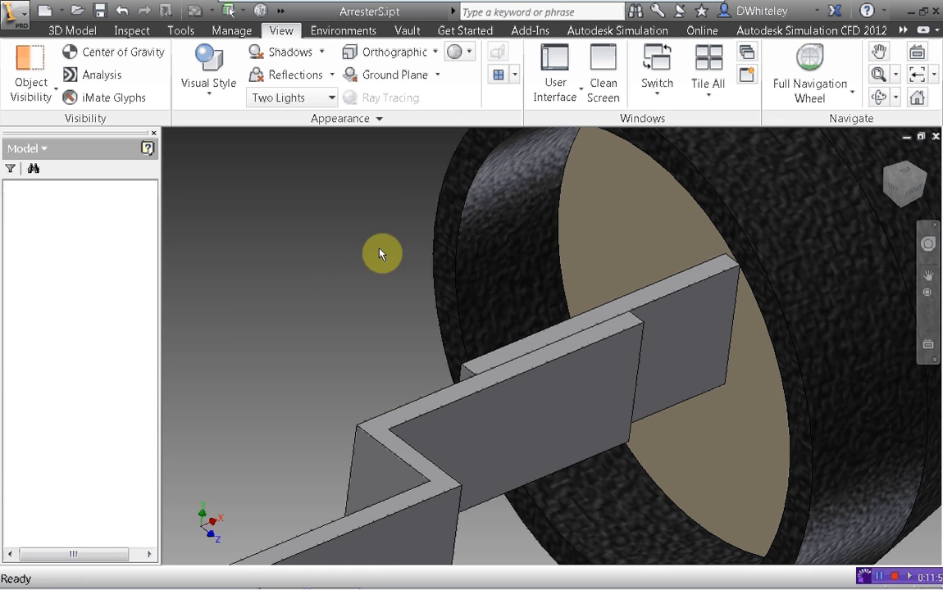
middle_click_drag(319, 242, 313, 223)
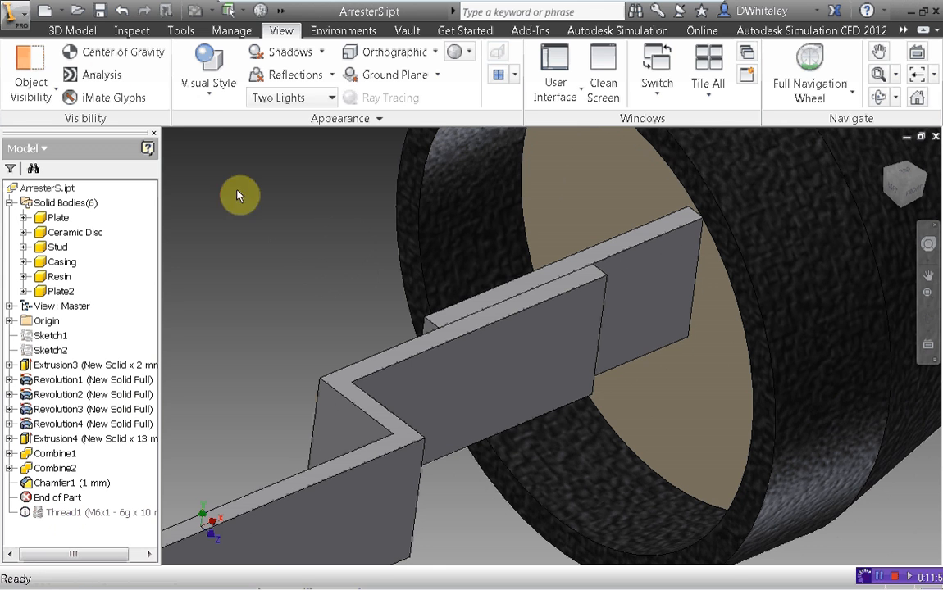
left_click(69, 30)
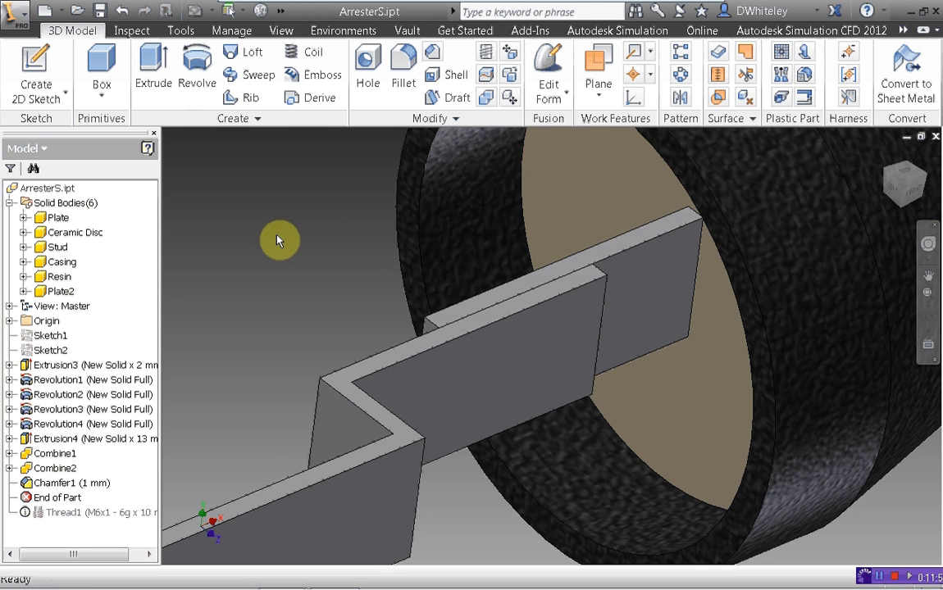
mouse_move(285, 243)
middle_mouse_down()
mouse_move(295, 213)
mouse_move(305, 211)
mouse_move(274, 241)
mouse_move(282, 249)
middle_mouse_up()
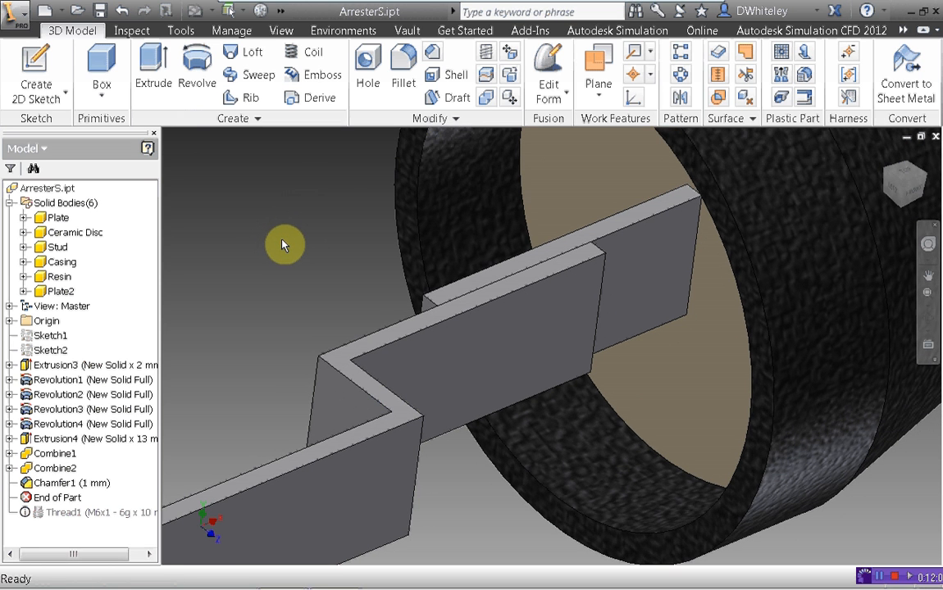
left_click(37, 75)
left_click(519, 326)
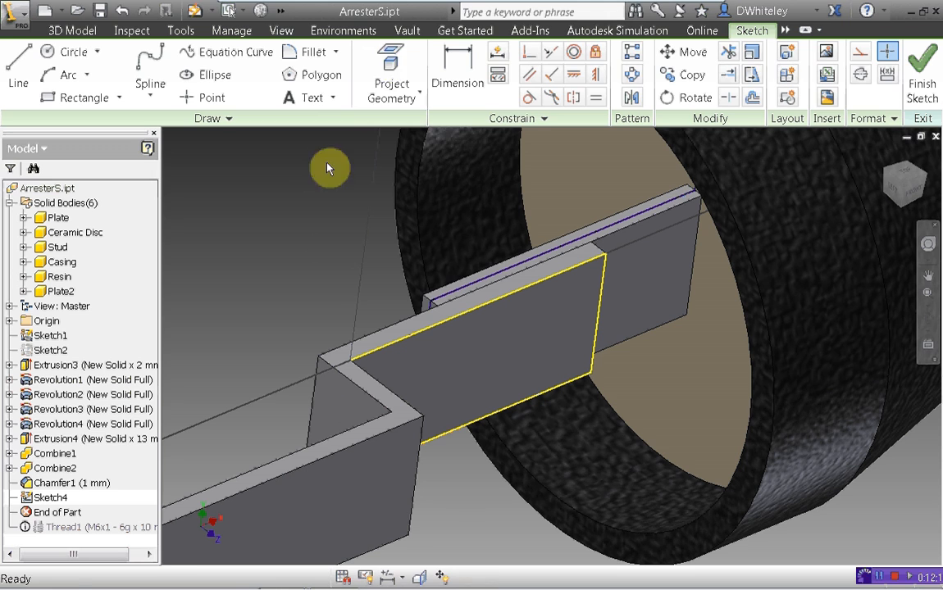
Project the hidden end edge of Plate onto the sketch on Plate2's face
left_click(431, 310)
middle_click_drag(257, 211, 214, 195)
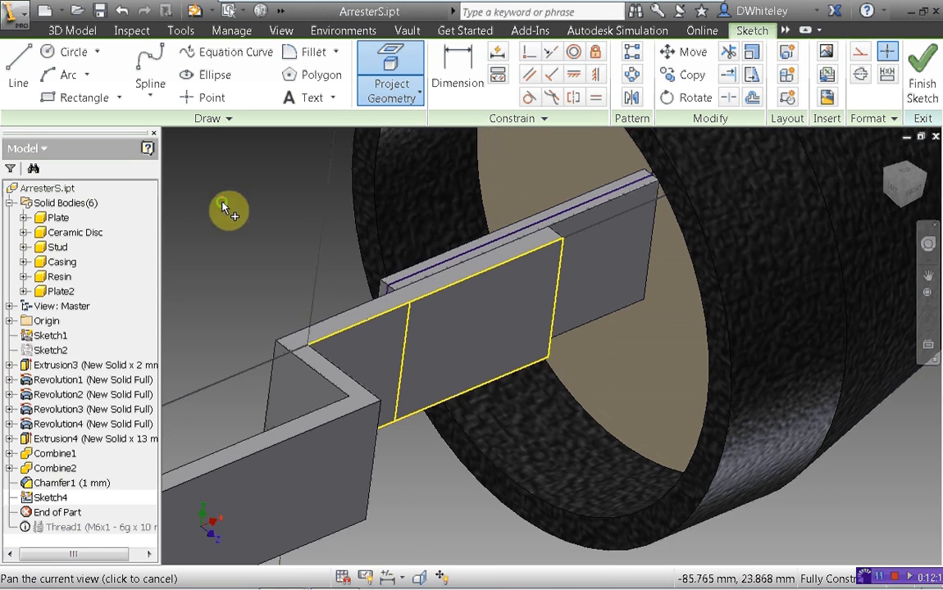
left_click(428, 349)
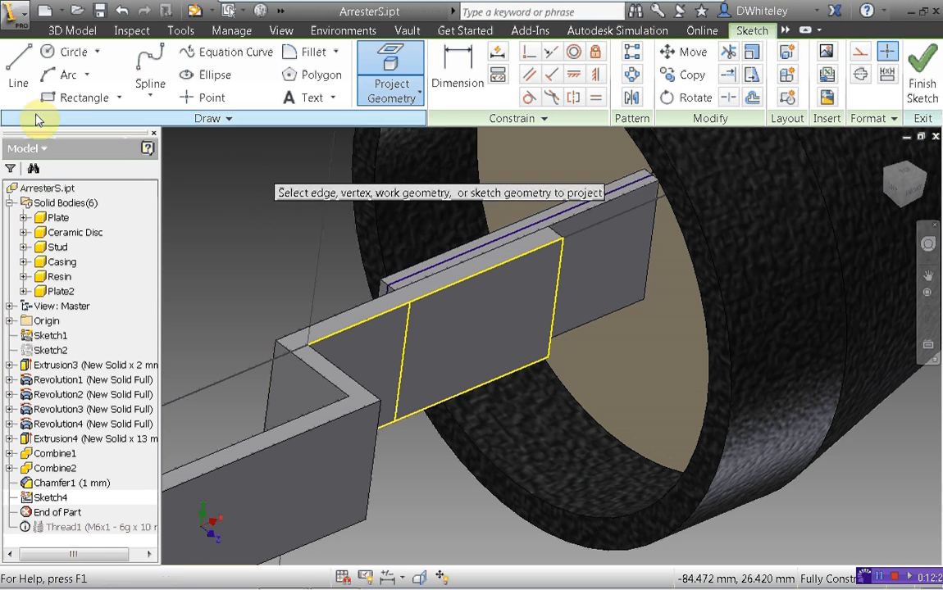
Draw a construction line between the midpoints of the overlap's two short edges and place a centre point at the line's midpoint
left_click(859, 54)
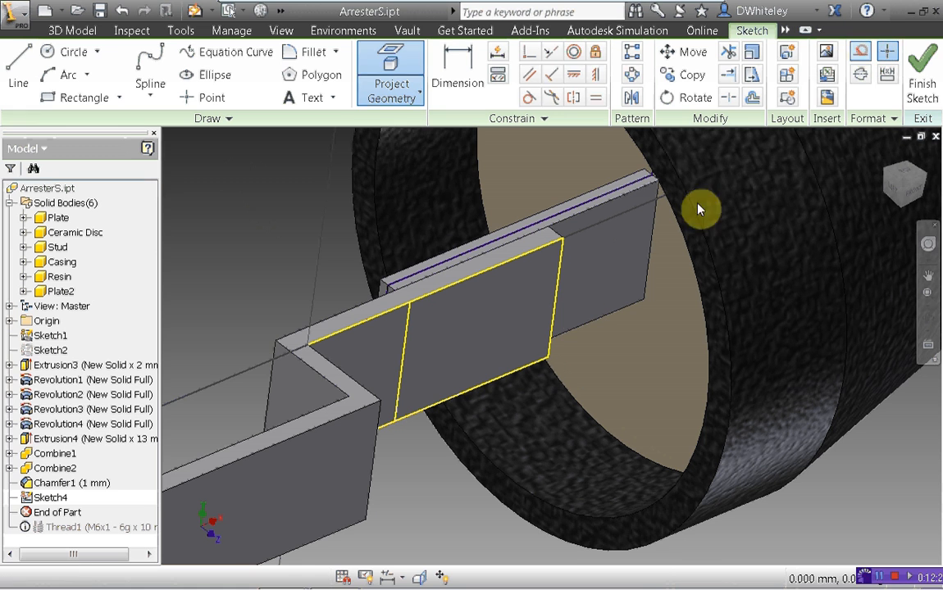
left_click(553, 299)
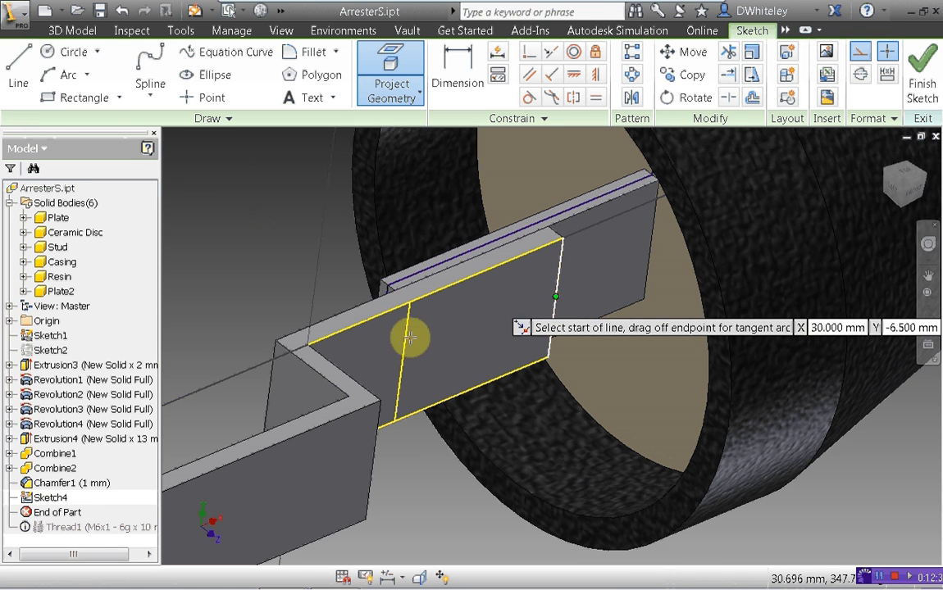
left_click(402, 365)
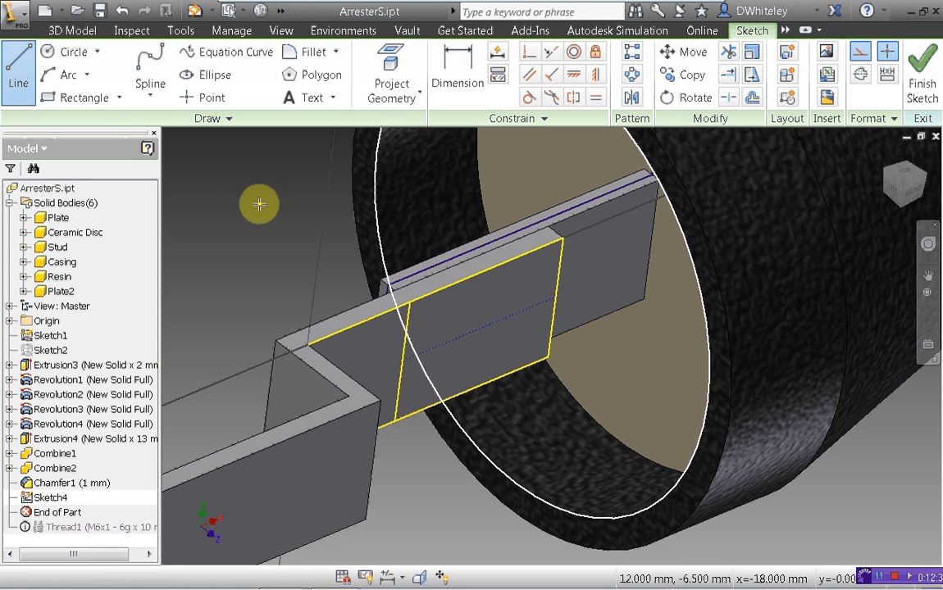
left_click(859, 54)
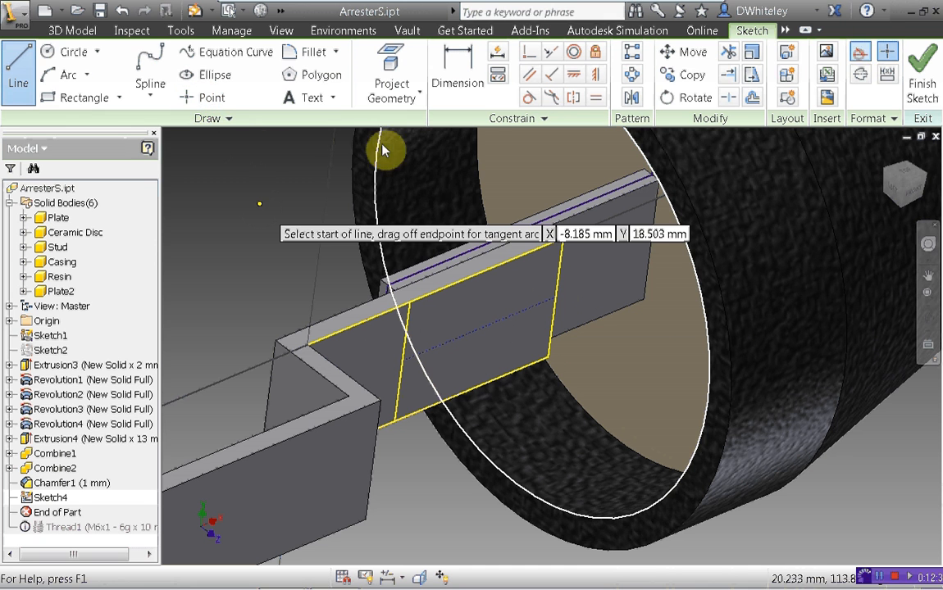
left_click(205, 97)
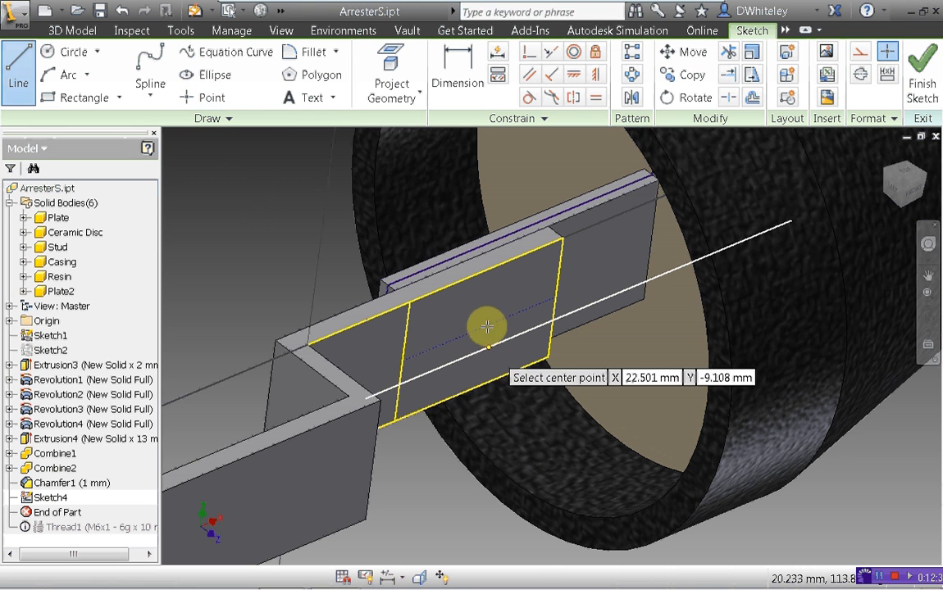
left_click(478, 326)
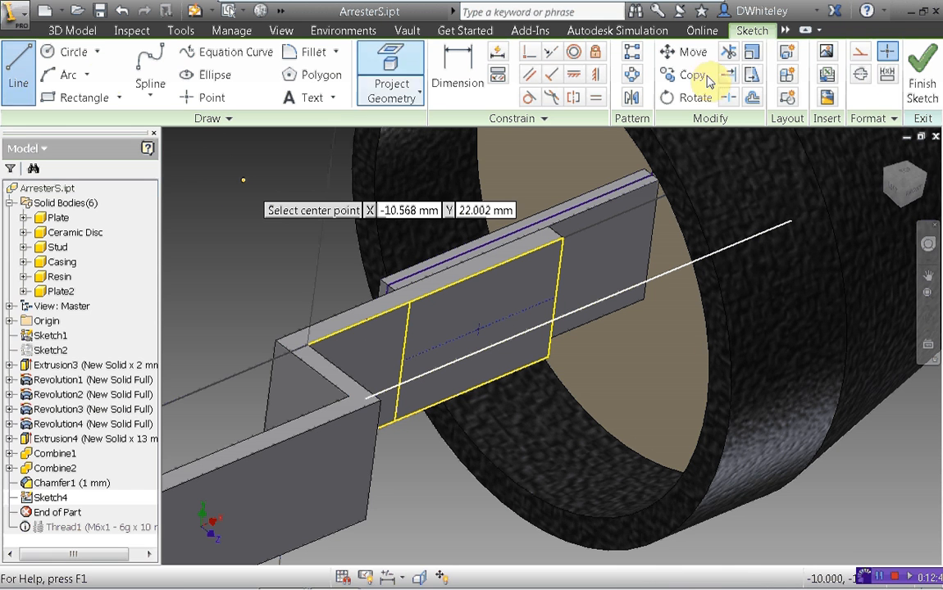
Finish the sketch and set up a 3.5 mm Through All hole at the centre point on Plate2
left_click(923, 89)
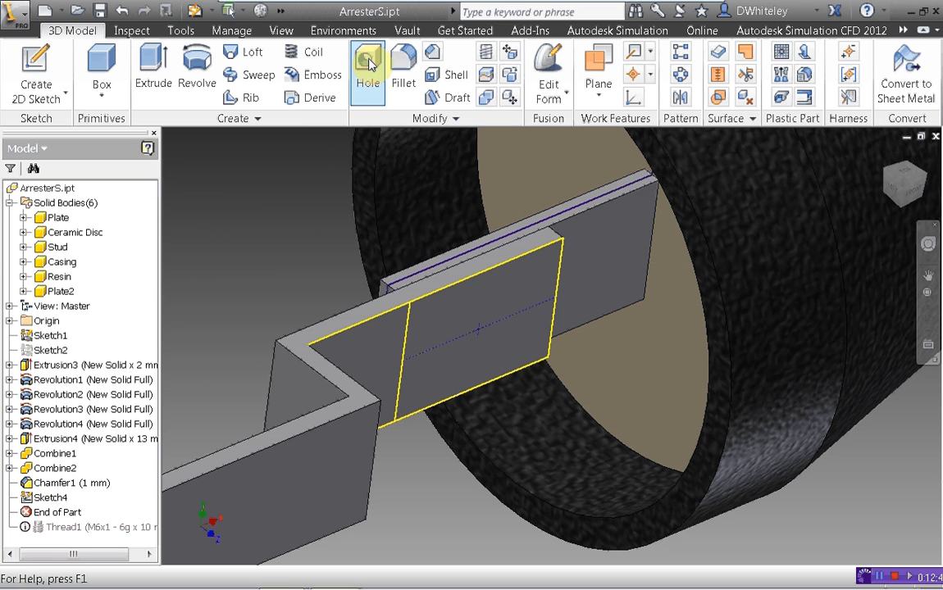
left_click(369, 67)
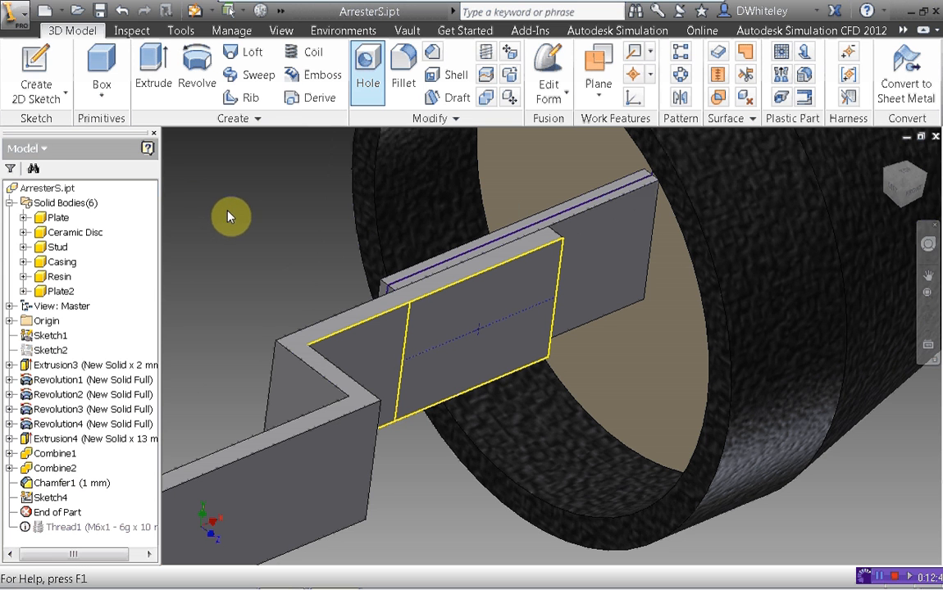
left_click(473, 327)
left_click(353, 195)
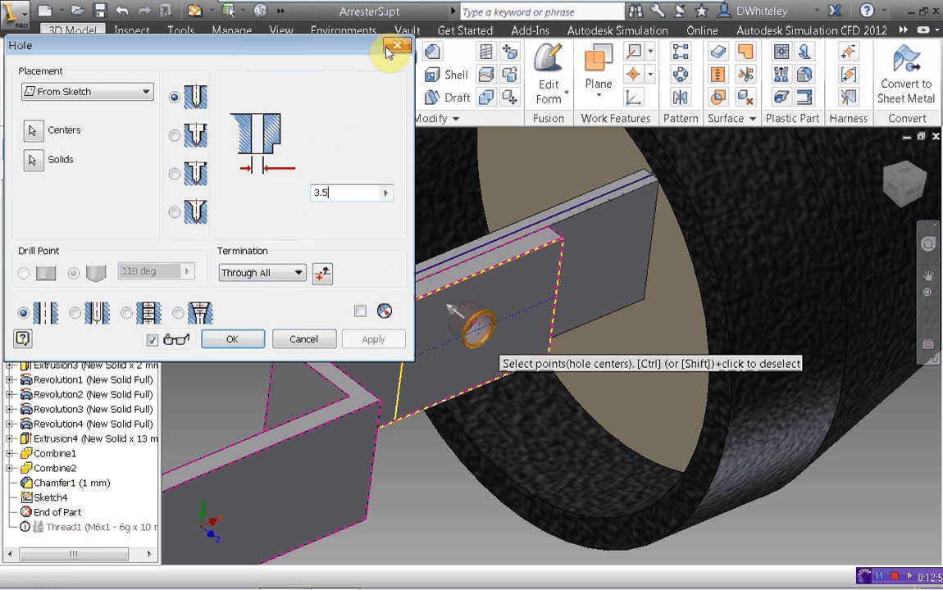
Add Plate to the solids cut by the hole and create the hole through both overlapping plates
left_click_drag(259, 47, 291, 15)
left_click(518, 171)
middle_click_drag(541, 174, 642, 175)
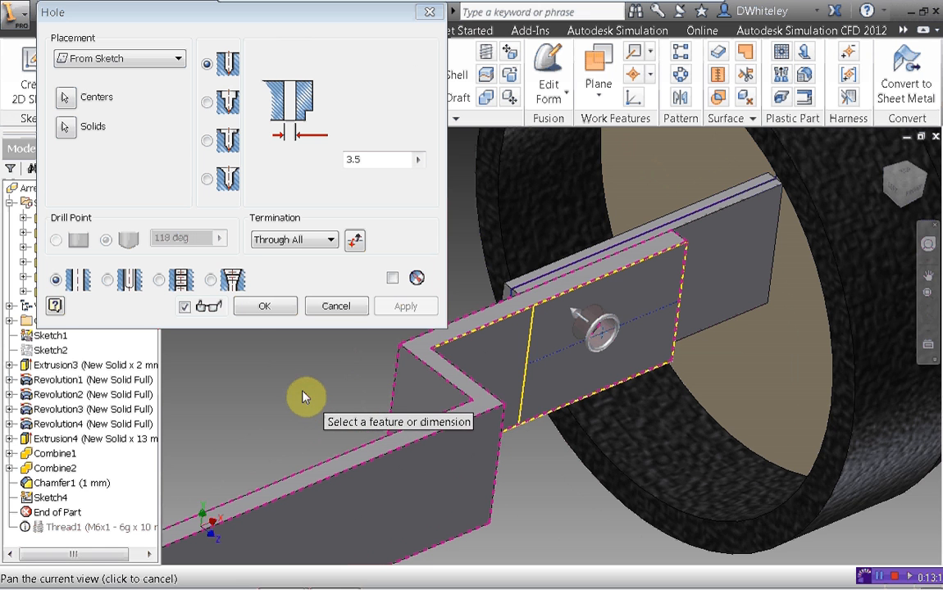
left_click(66, 127)
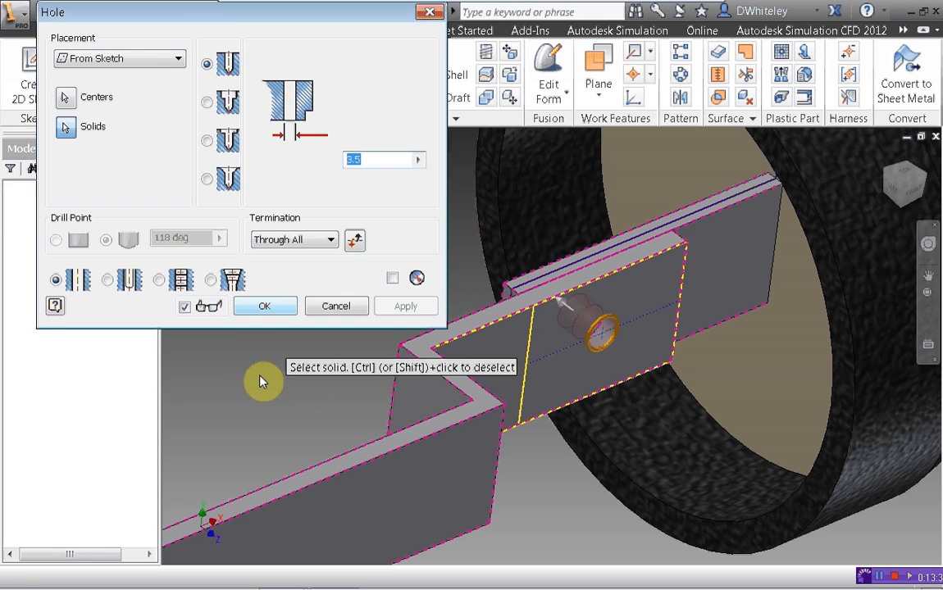
scroll(302, 318, "up", 3)
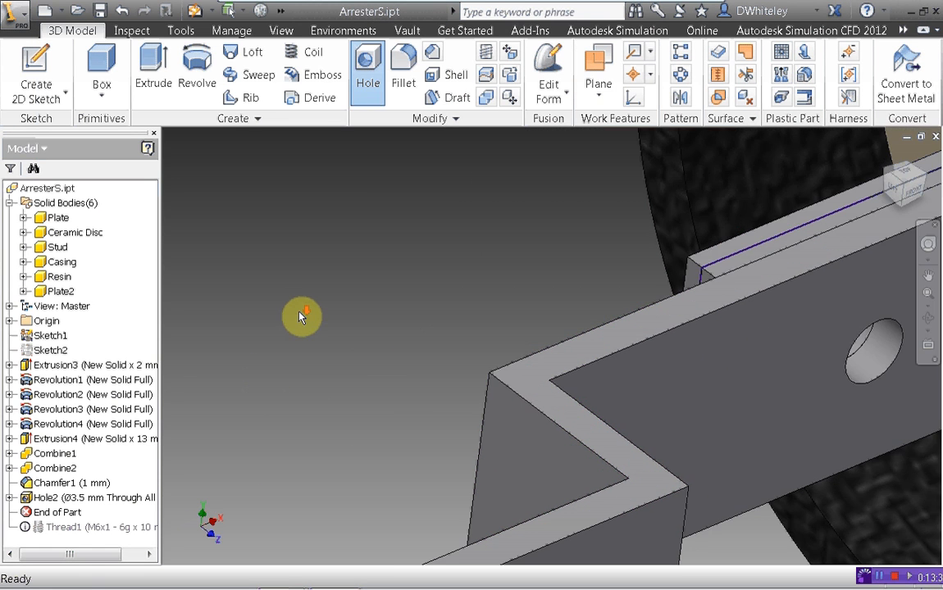
Check the hole from the opposite side of the plates and turn off the display of the sketches
scroll(298, 313, "down", 4)
middle_click_drag(298, 311, 357, 334)
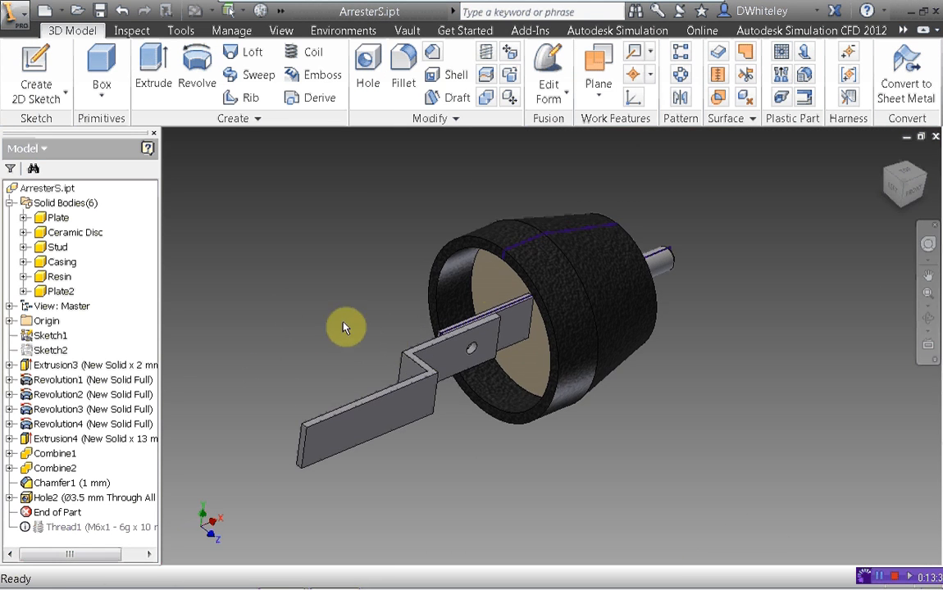
mouse_move(909, 193)
left_mouse_down()
mouse_move(853, 198)
mouse_move(900, 267)
mouse_move(882, 277)
mouse_move(869, 270)
mouse_move(925, 277)
left_mouse_up()
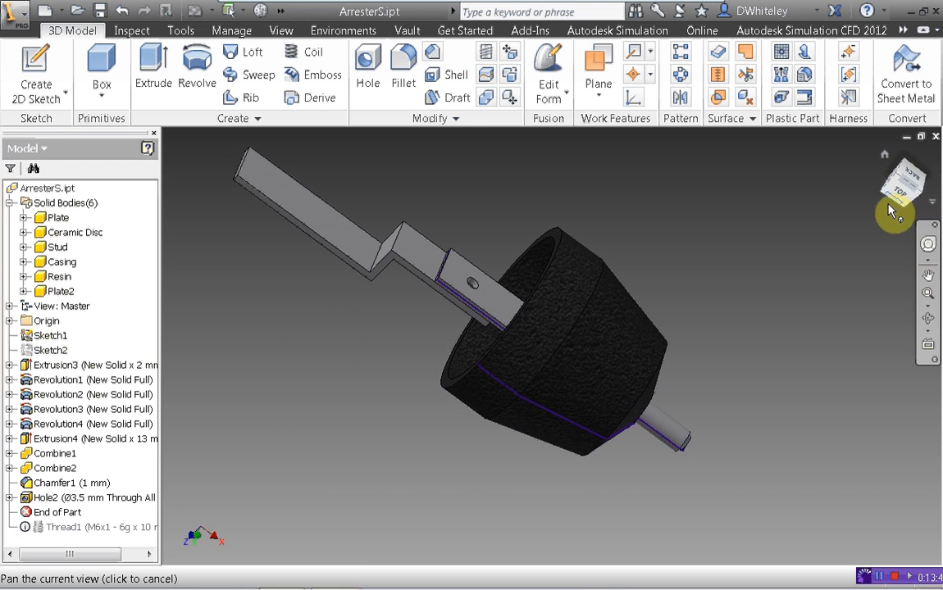
key("F10")
middle_click_drag(411, 186, 414, 211)
Start Make Components and select the bodies Plate, Ceramic Disc, Stud, Casing, Resin and Plate2
left_click(231, 30)
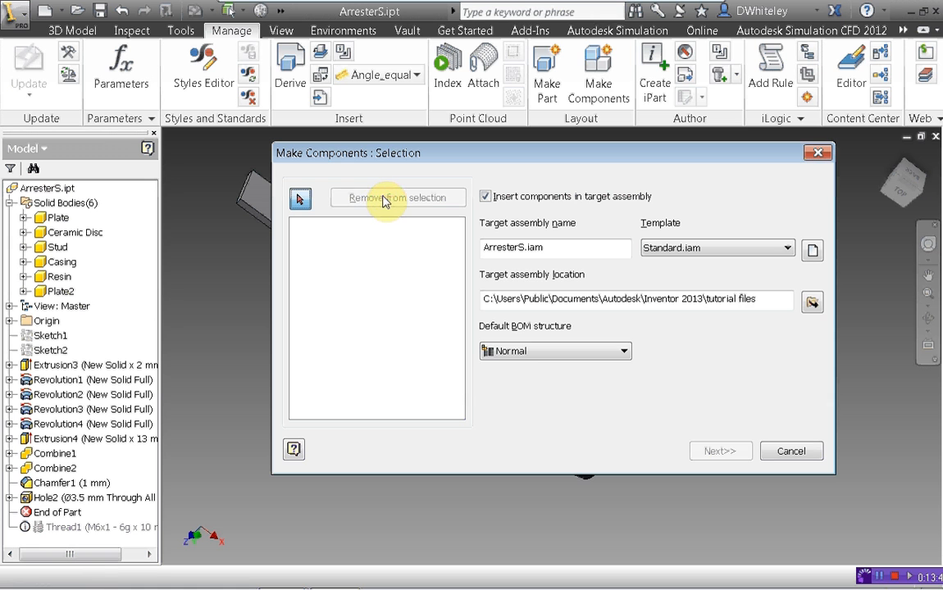
left_click(57, 218)
left_click(63, 233)
left_click(56, 247)
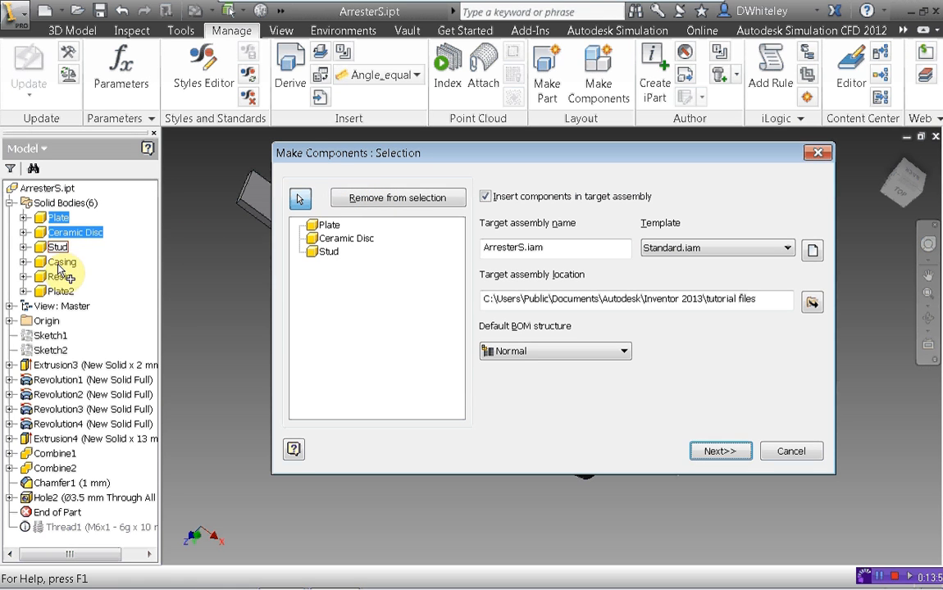
left_click(56, 268)
left_click(56, 277)
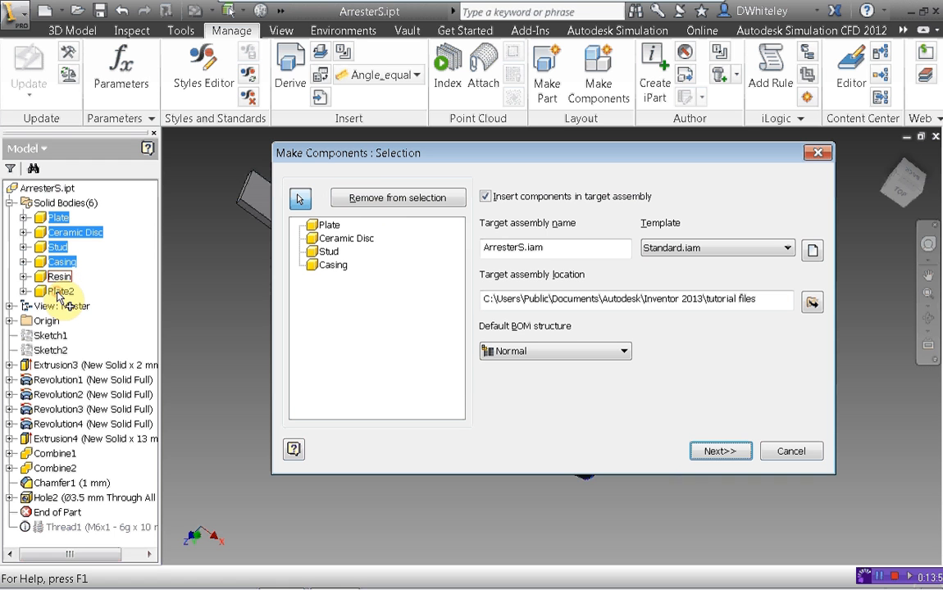
left_click(57, 293)
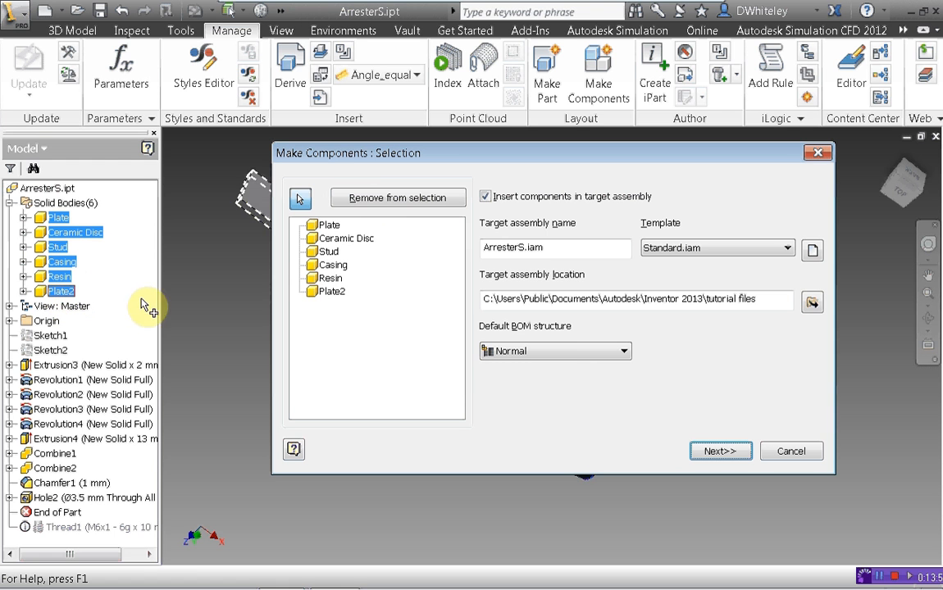
Name the target assembly Arrester.iam and proceed to the body options of Make Components
left_click_drag(415, 152, 370, 143)
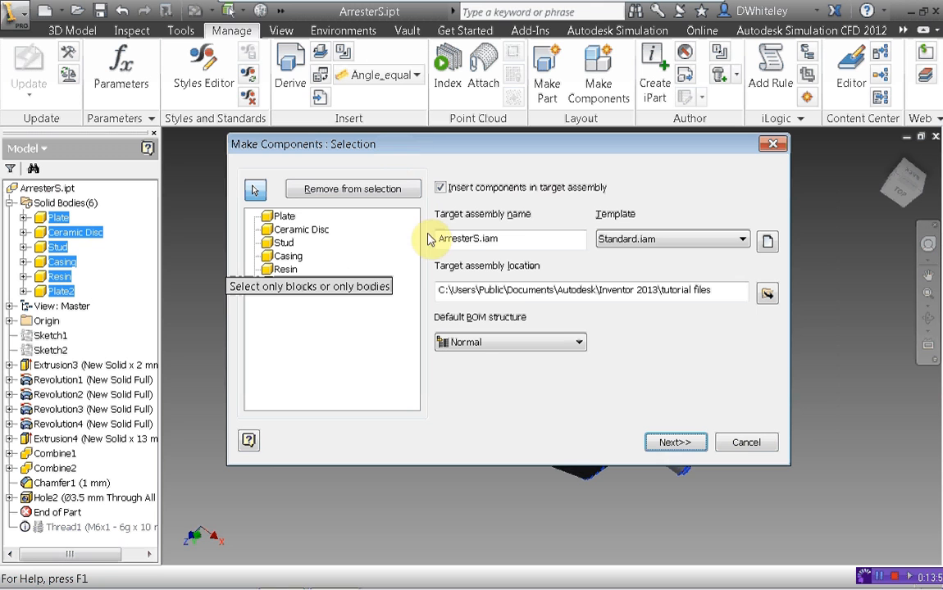
left_click(475, 239)
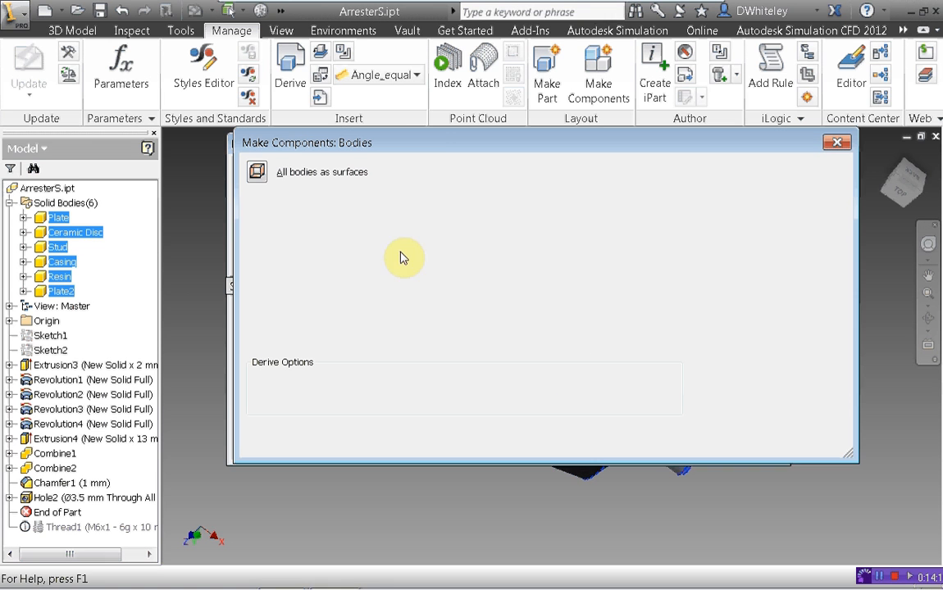
left_click_drag(340, 78, 264, 38)
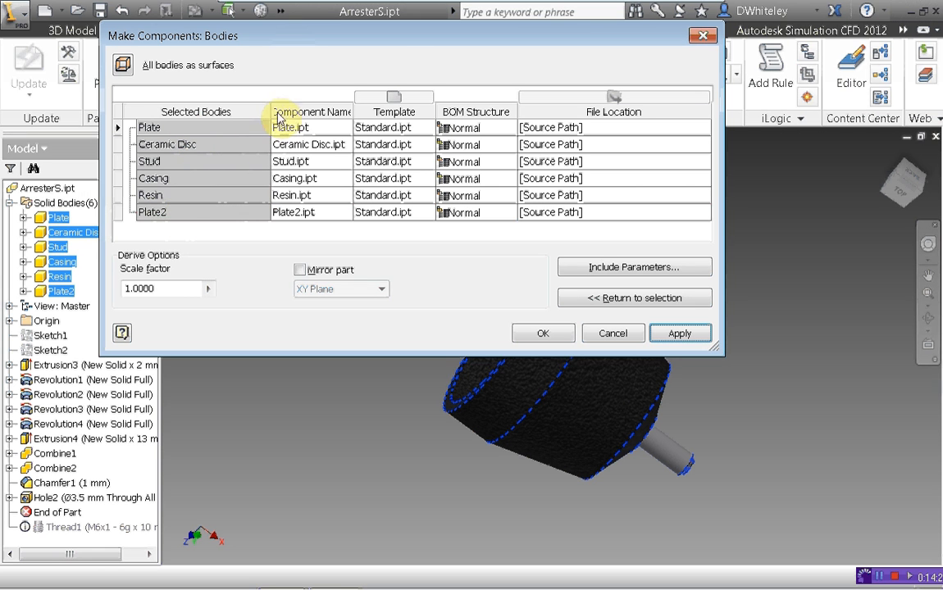
left_click_drag(273, 112, 247, 108)
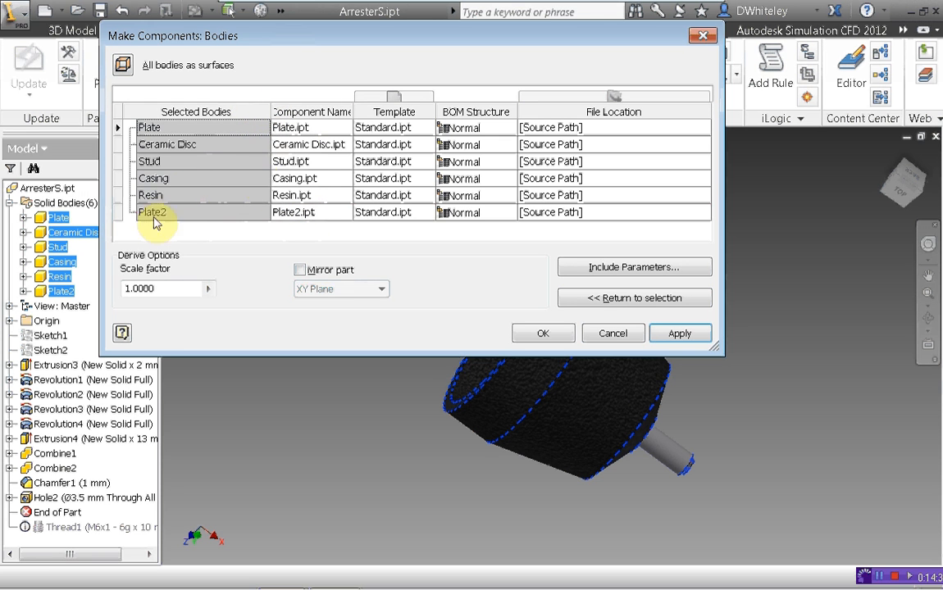
Assign the Sheet Metal.ipt template to Plate and Plate2, keep the scale factor at 1.0000, and create the components
double_click(289, 127)
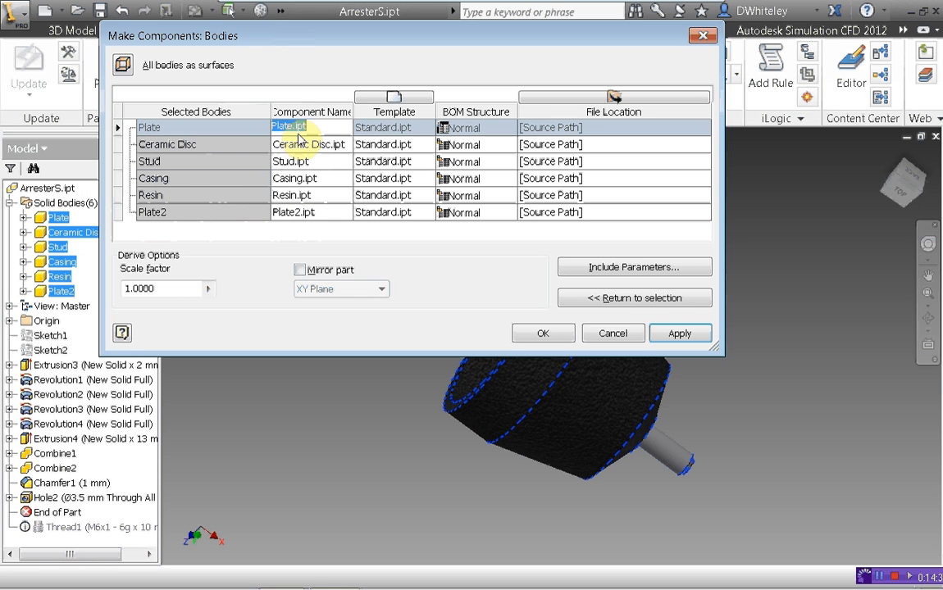
left_click(385, 129)
left_click(427, 130)
left_click(425, 130)
left_click(427, 130)
left_click(400, 145)
left_click(381, 213)
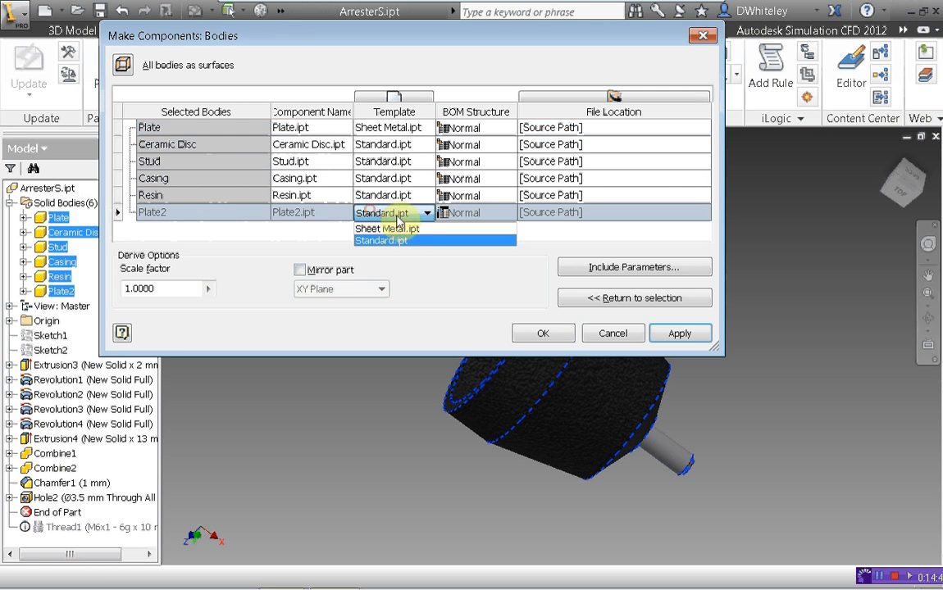
left_click(296, 236)
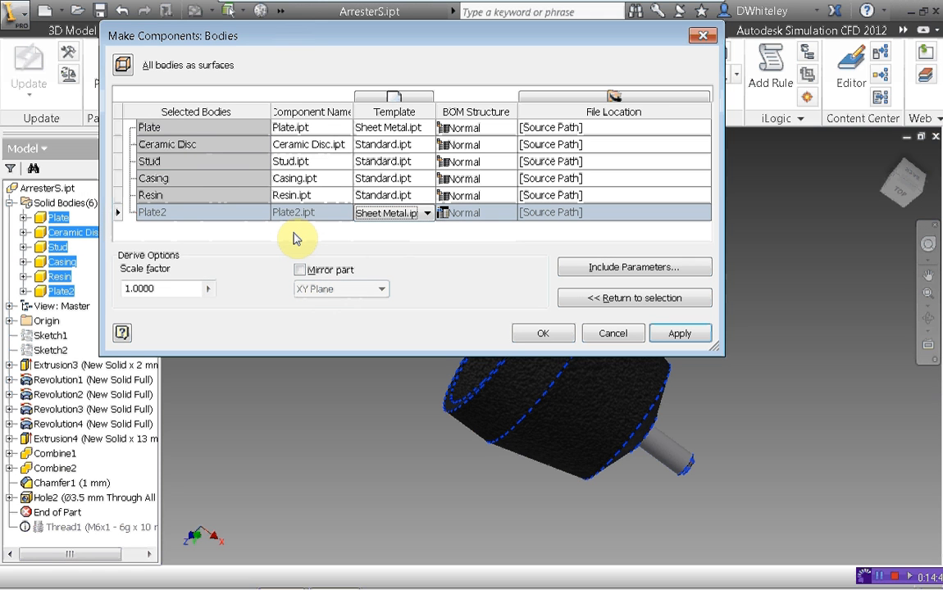
left_click(169, 290)
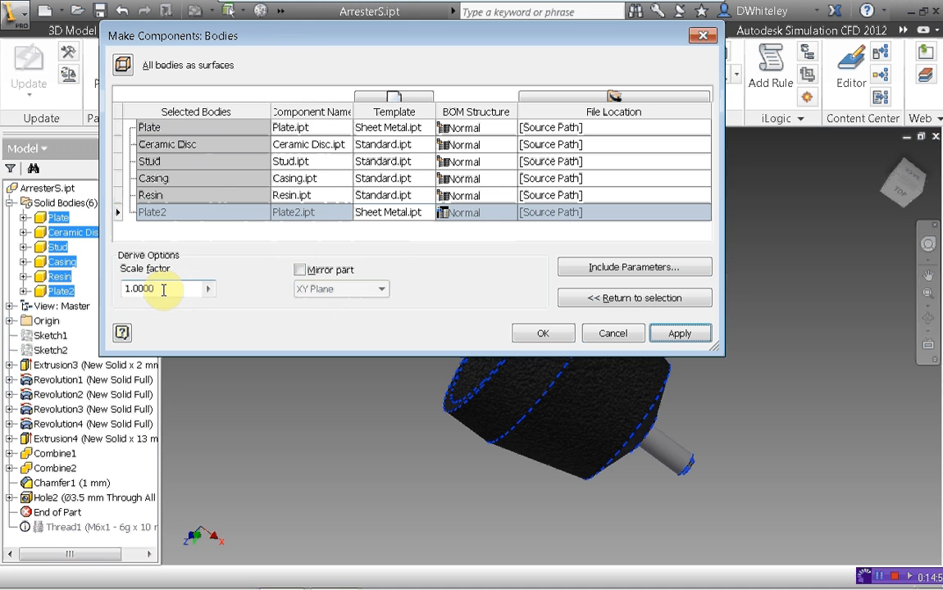
left_click(539, 333)
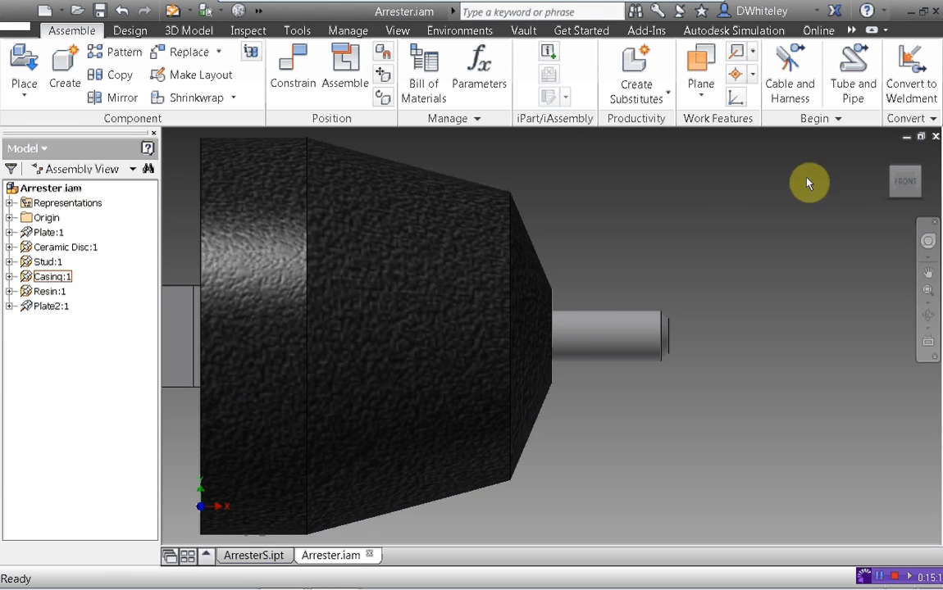
Examine the new Arrester assembly from its home view and at the open end of the Casing
left_click(892, 156)
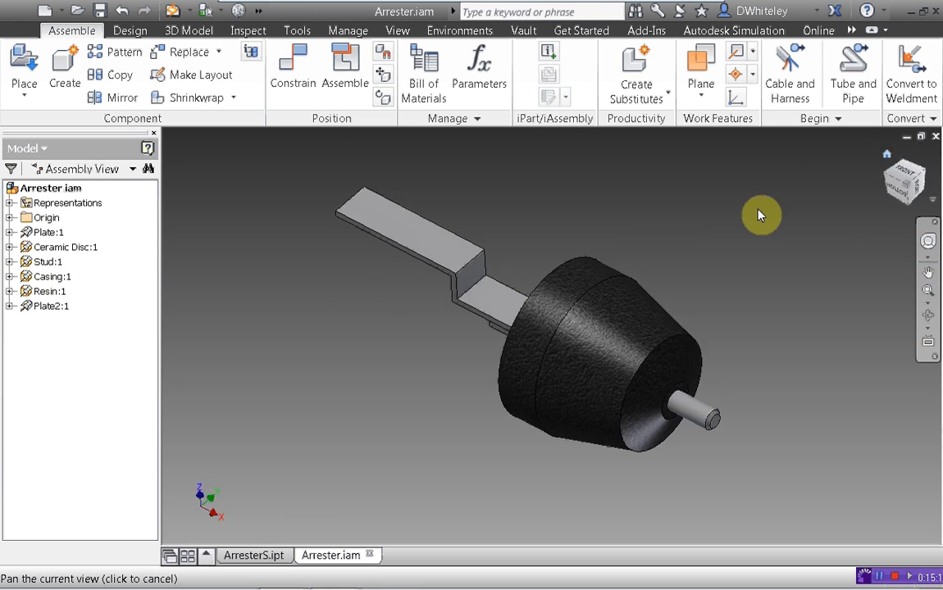
left_click_drag(895, 194, 928, 176)
middle_click_drag(605, 160, 633, 238, "shift")
middle_click_drag(527, 218, 476, 237)
scroll(361, 255, "down", 4)
middle_click_drag(370, 265, 431, 190)
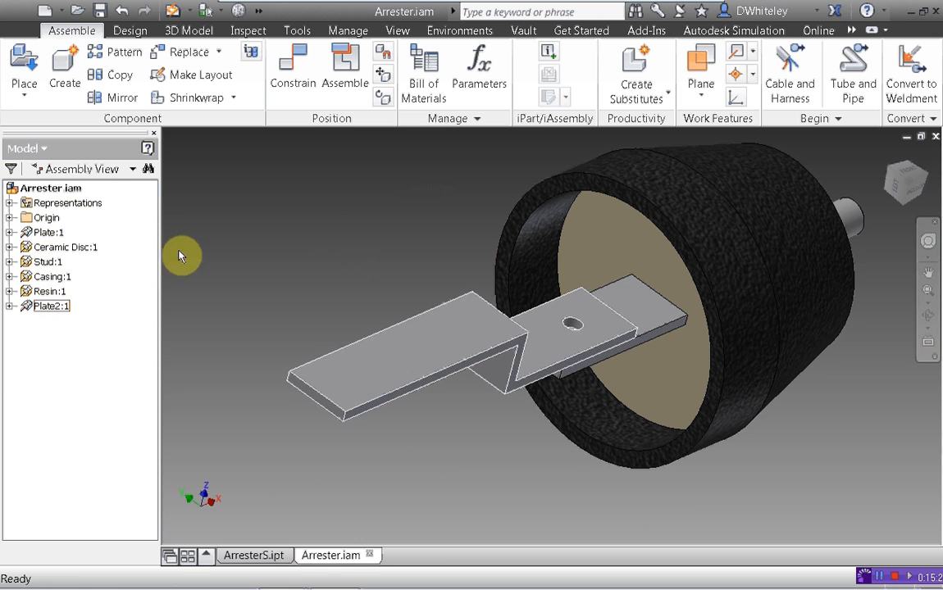
left_click(320, 204)
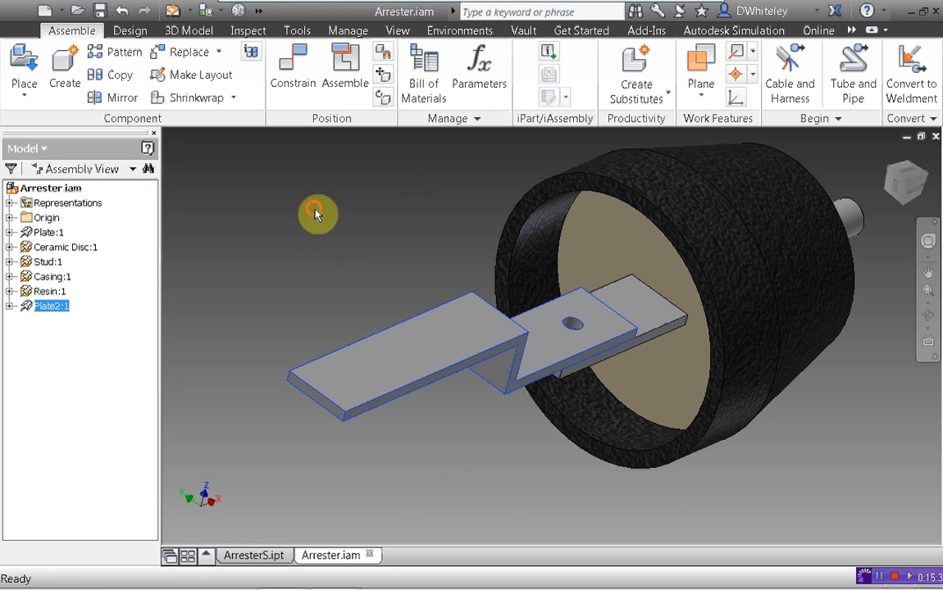
left_click(318, 216)
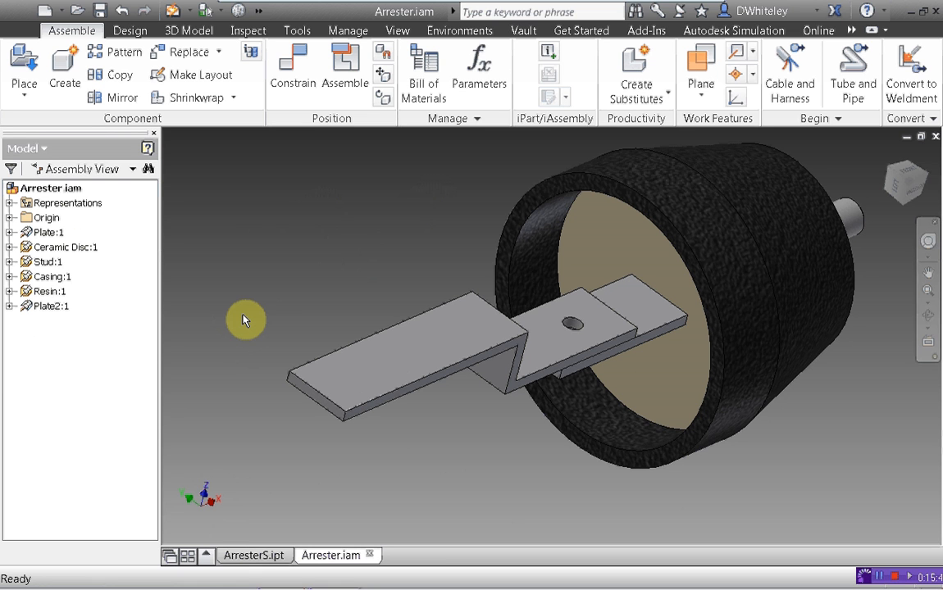
Edit Plate2 in place and set its sheet metal thickness to 2 mm instead of using the rule's thickness
double_click(447, 354)
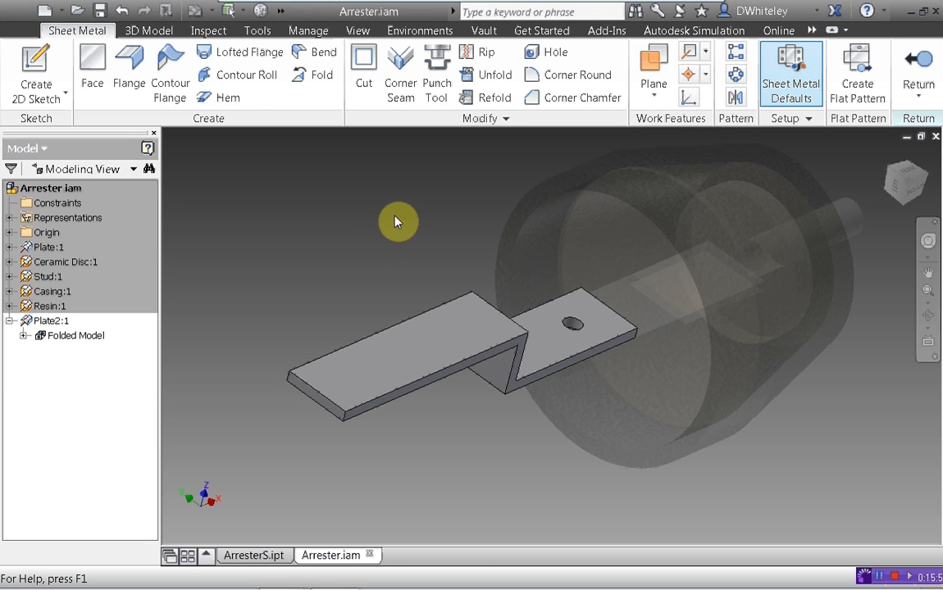
left_click(397, 260)
left_click_drag(614, 255, 571, 258)
type("2")
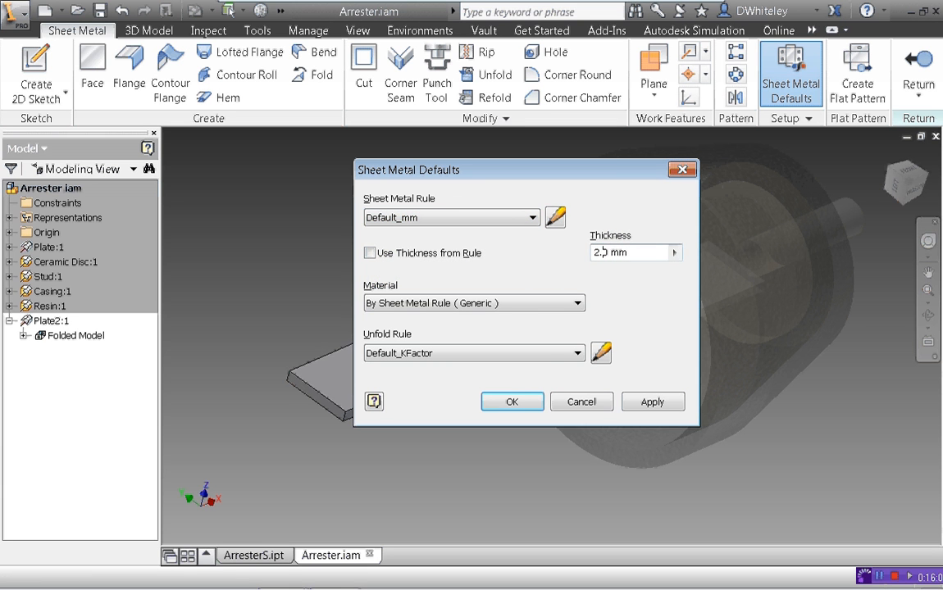
left_click(512, 402)
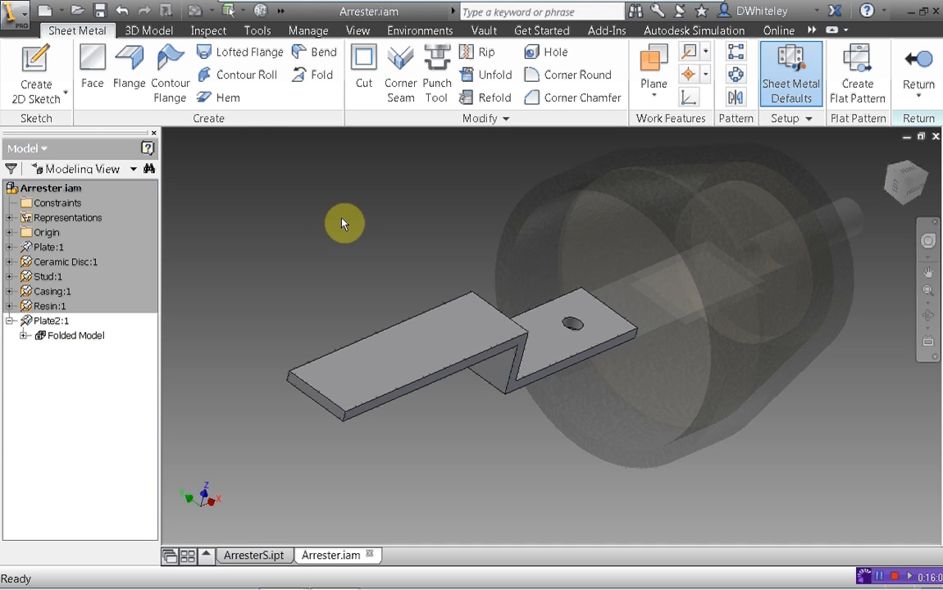
Add bends with the default BendRadius at both corners of Plate2's offset and return to the assembly
left_click(315, 52)
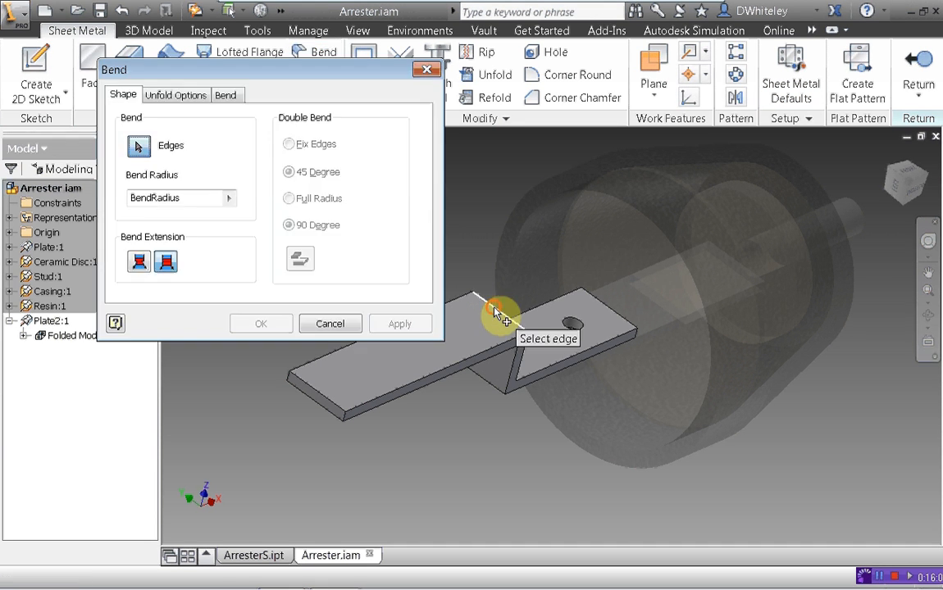
left_click(496, 389)
left_click(254, 326)
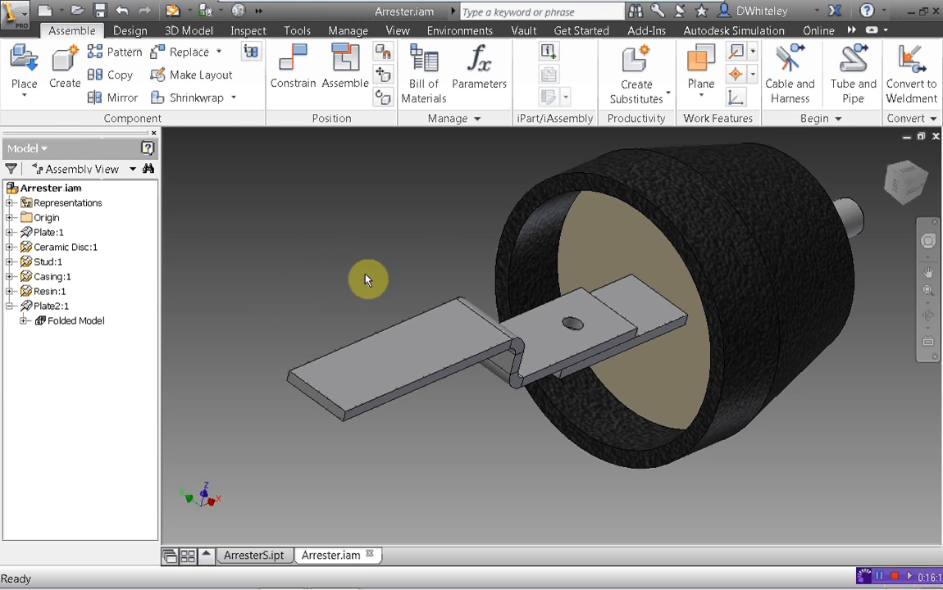
Edit Plate in place, override its sheet metal thickness with 2 mm, and return to the assembly
middle_click_drag(361, 275, 316, 288)
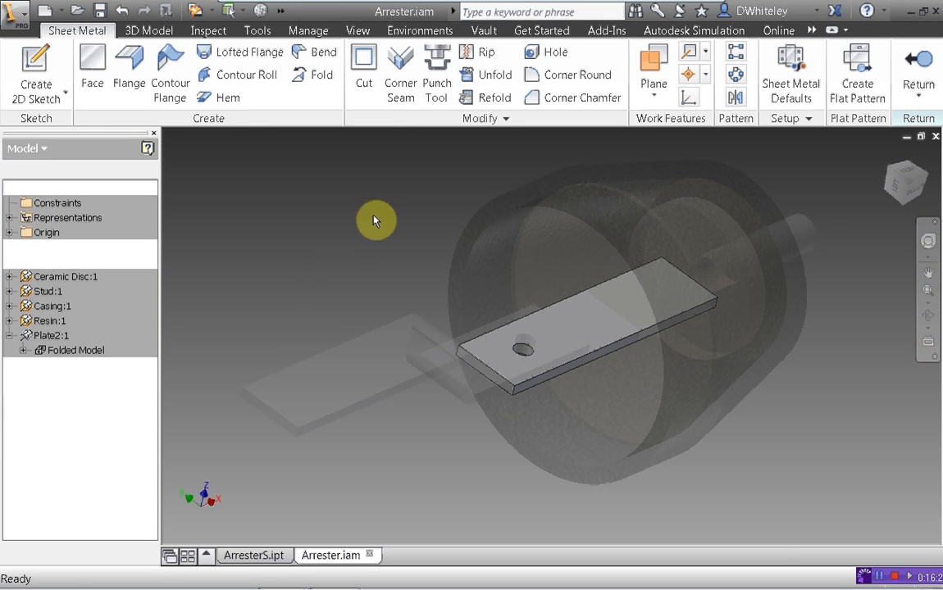
left_click(787, 69)
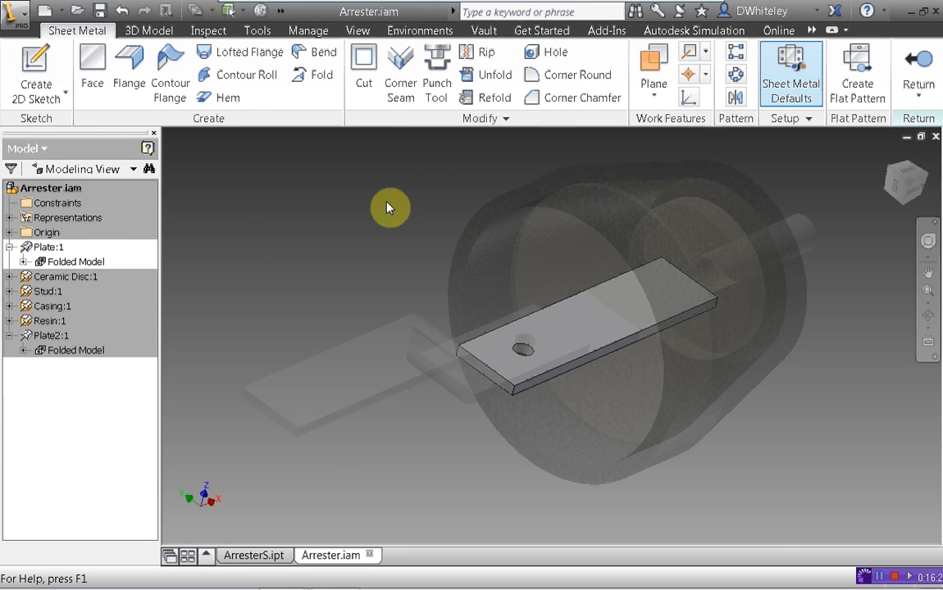
left_click(370, 252)
double_click(612, 252)
type("2")
left_click(514, 404)
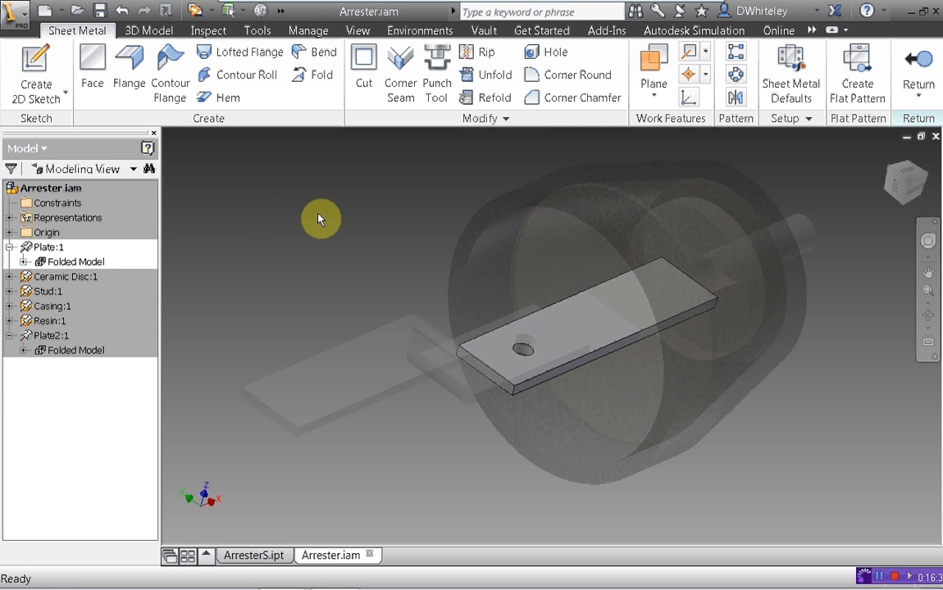
left_click(917, 64)
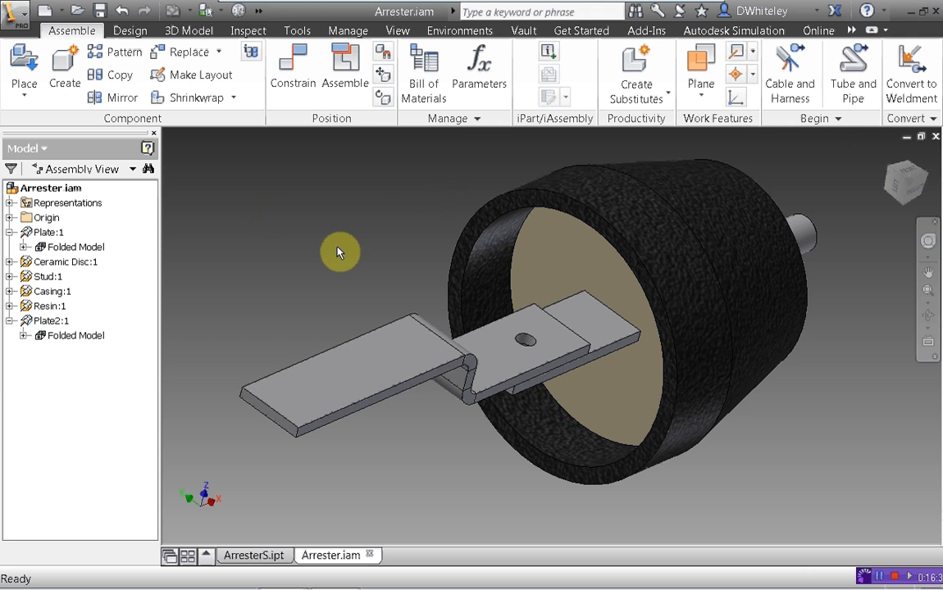
Examine Plate2's bends and the hole through the overlapping plates up close
middle_click_drag(364, 228, 364, 234)
mouse_move(894, 183)
left_mouse_down()
mouse_move(869, 162)
mouse_move(865, 172)
mouse_move(855, 153)
left_mouse_up()
middle_click_drag(389, 275, 320, 215)
scroll(356, 251, "up", 2)
scroll(357, 253, "down", 4)
scroll(358, 254, "down", 2)
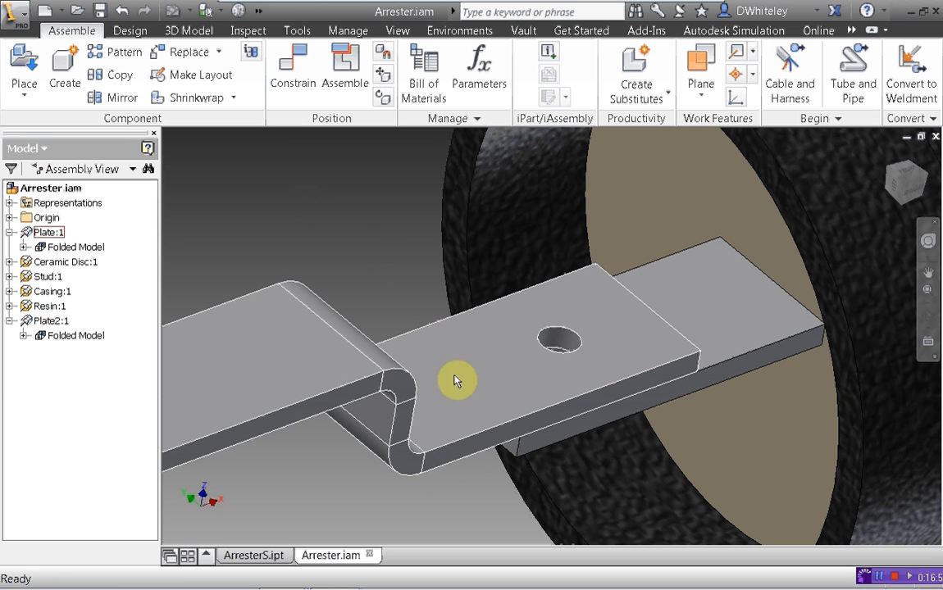
Open Stud in place to inspect its derived ArresterS.ipt source, return to the assembly, and examine the overlapping plates
double_click(29, 279)
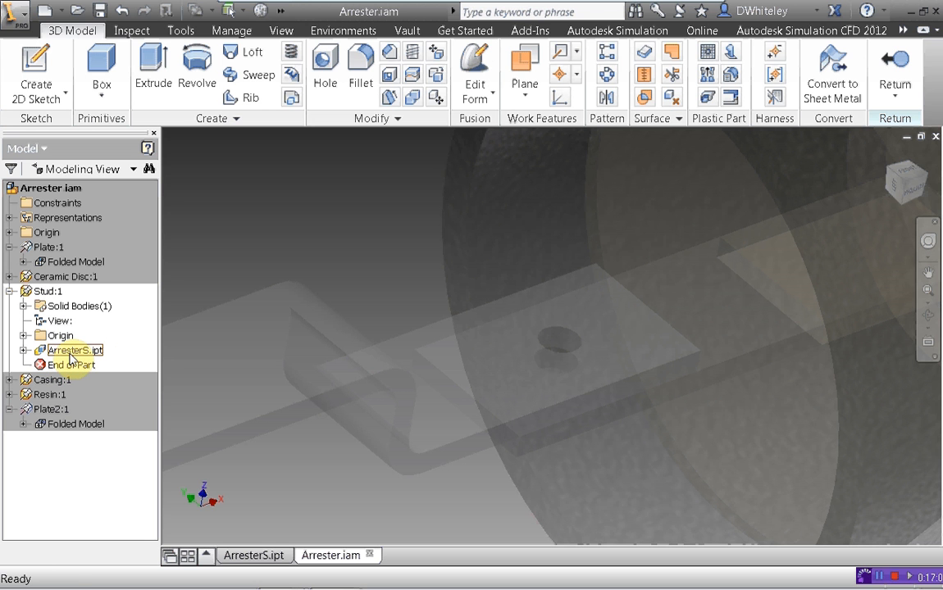
left_click(894, 69)
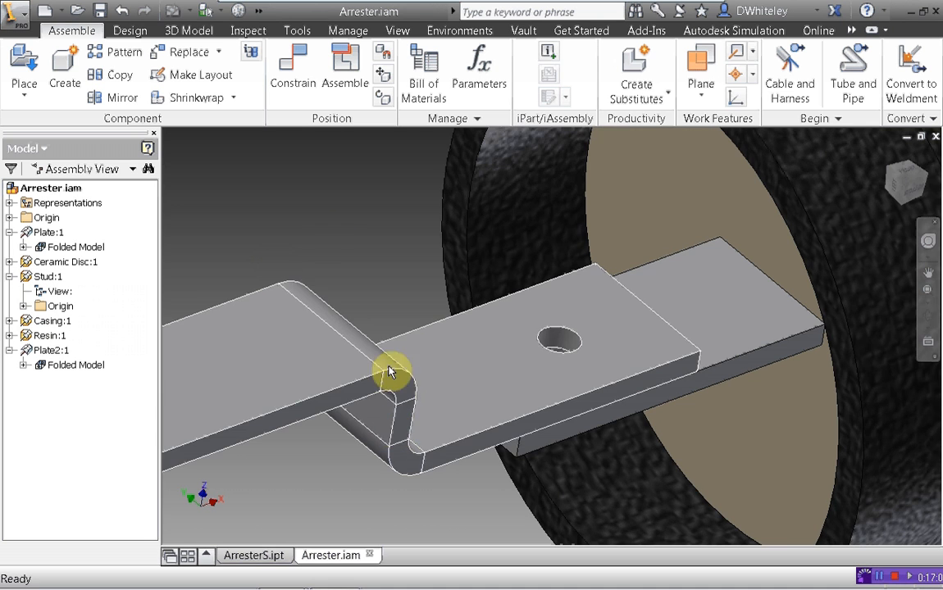
middle_click_drag(311, 212, 343, 230)
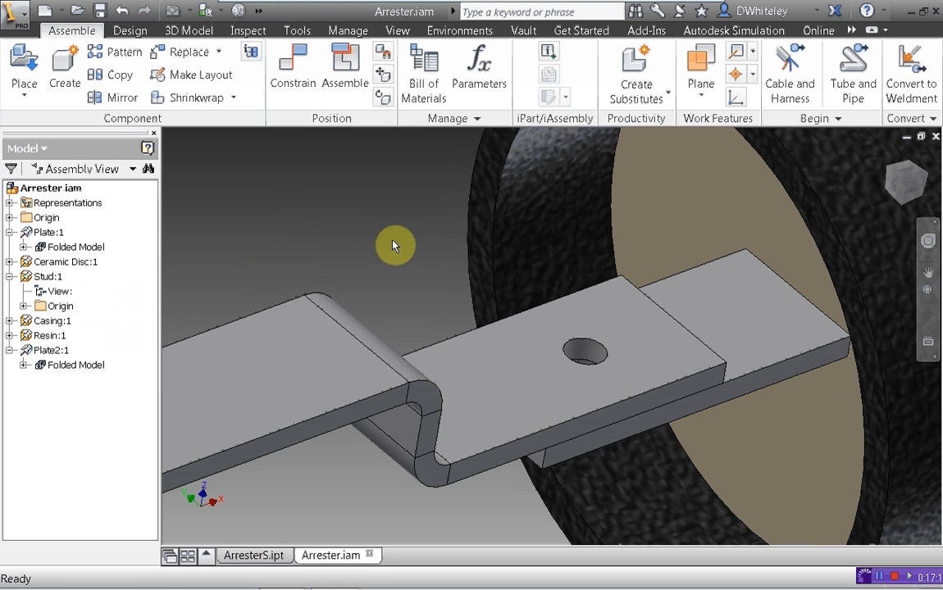
middle_click_drag(381, 235, 387, 244)
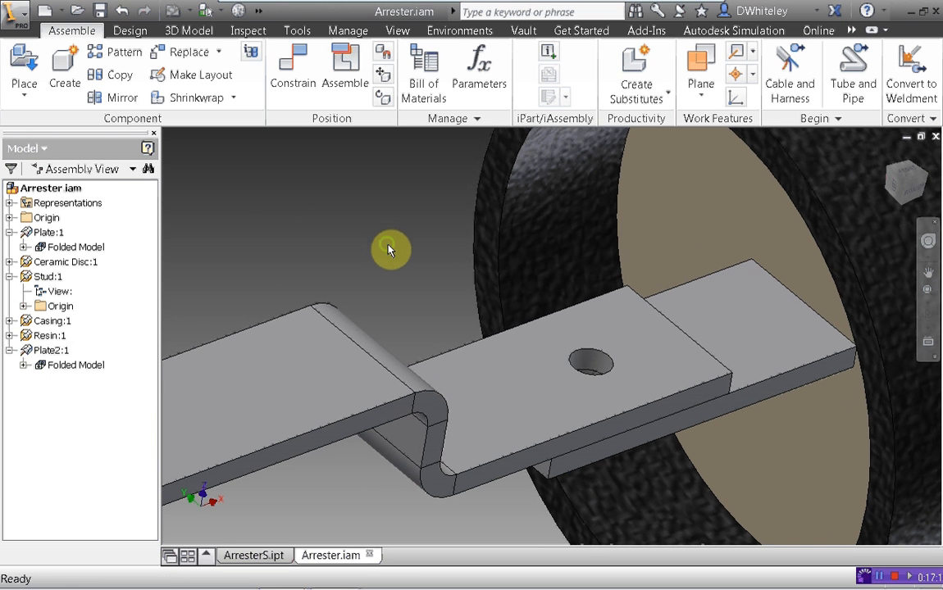
scroll(361, 239, "up", 2)
scroll(360, 239, "down", 3)
left_click_drag(361, 238, 374, 241)
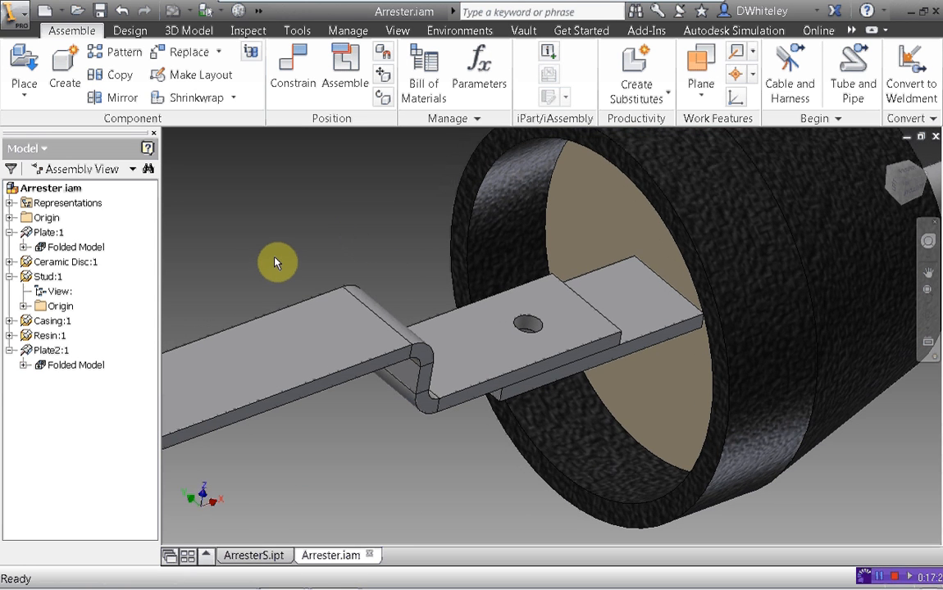
Collapse the expanded component nodes, reopen Stud in place to check its features, and return to the assembly
left_click(10, 233)
left_click(10, 262)
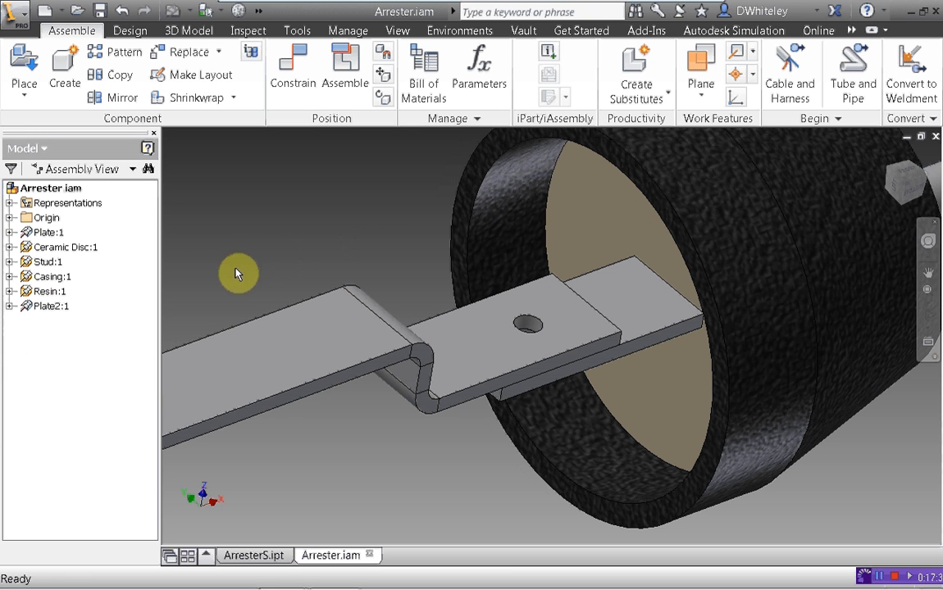
double_click(33, 263)
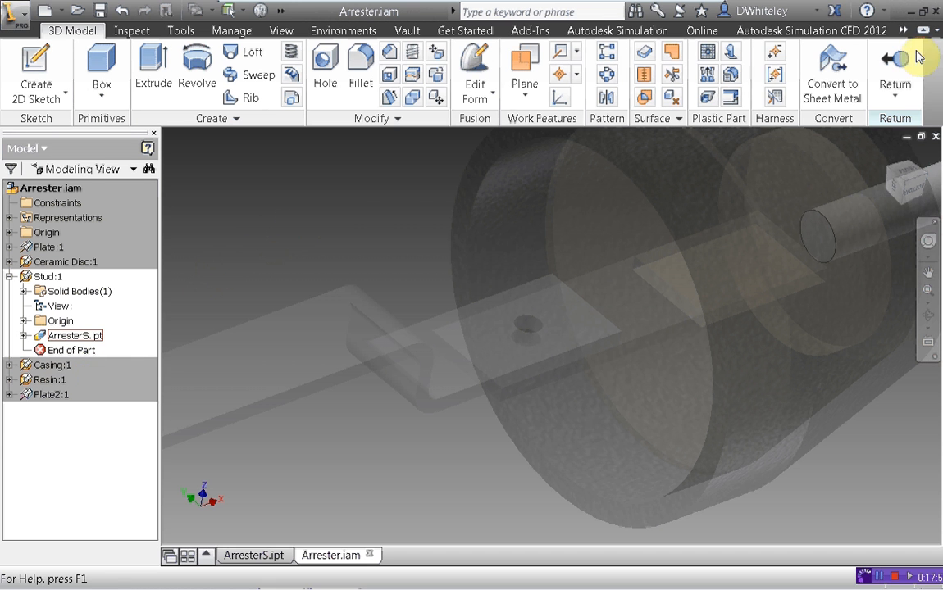
left_click(895, 76)
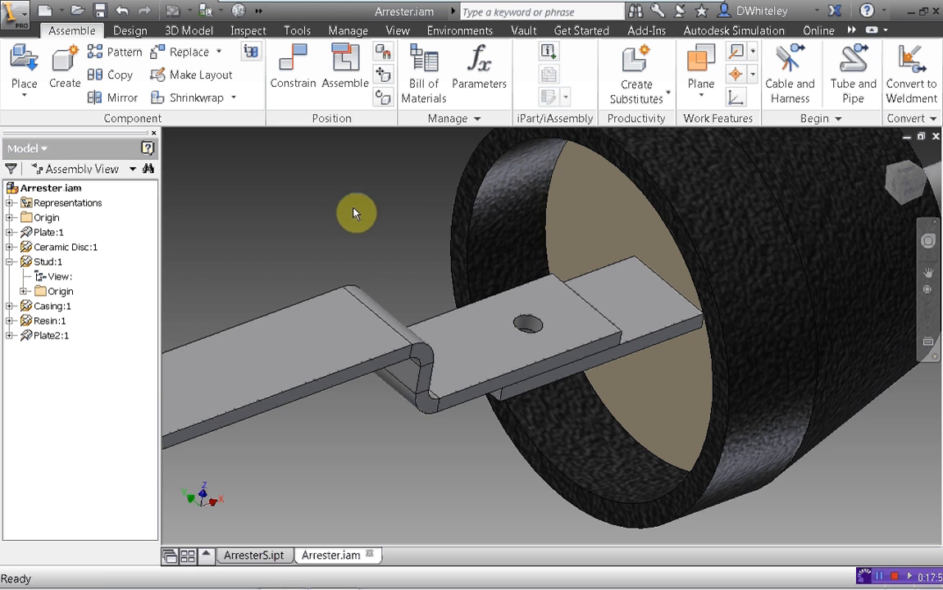
Start a through-all bolted connection with Concentric placement
middle_click_drag(354, 213, 341, 236)
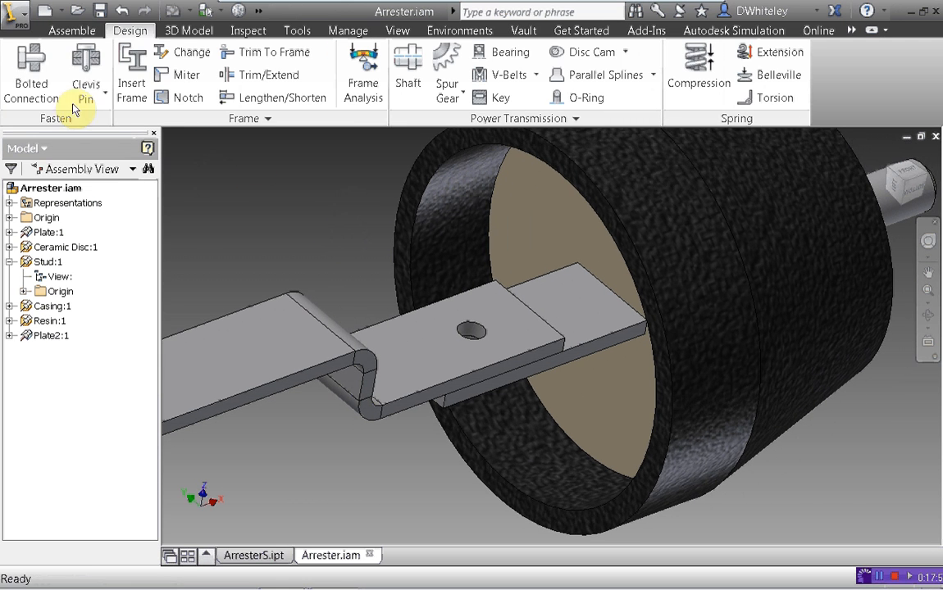
left_click(34, 73)
left_click(529, 373)
left_click(554, 239)
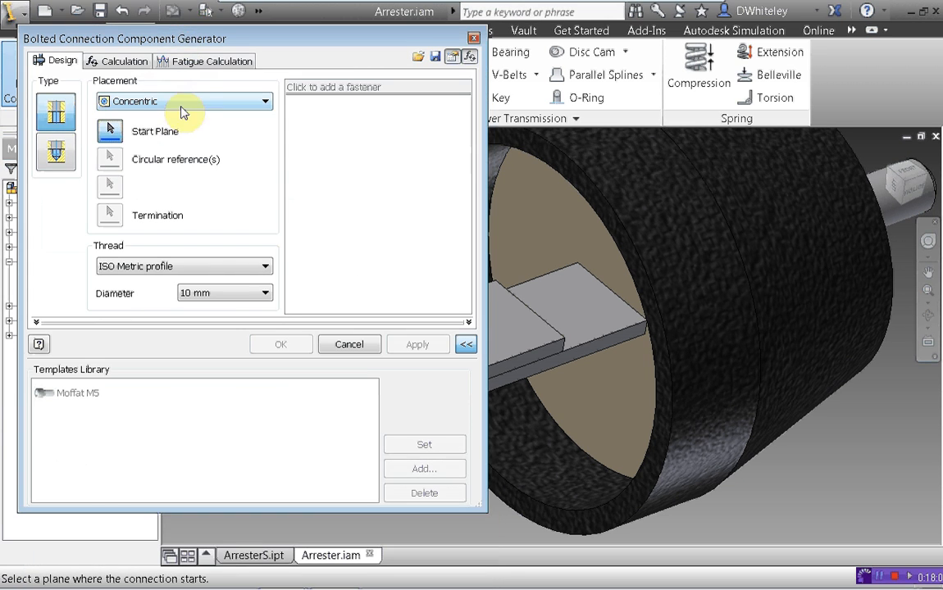
left_click(198, 107)
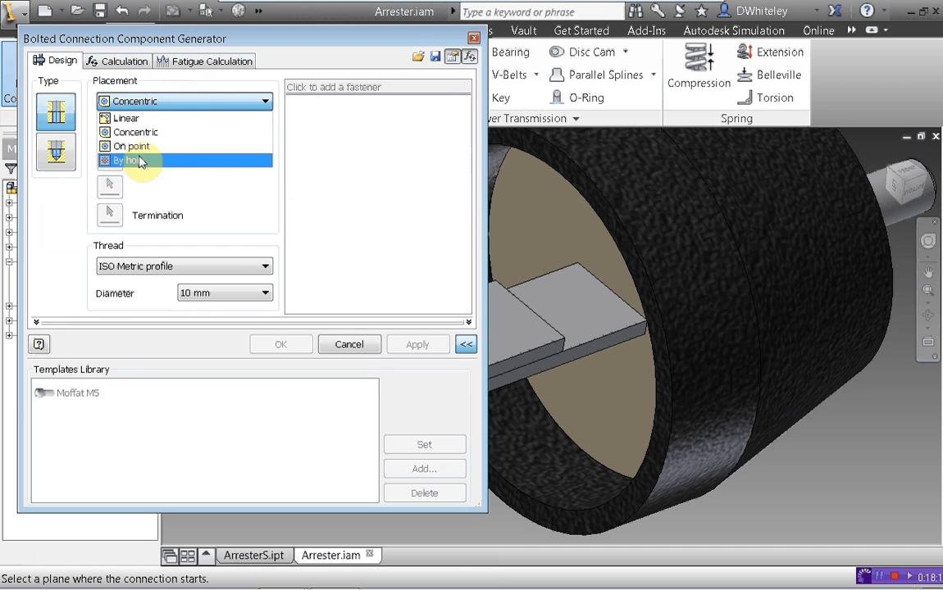
left_click(137, 133)
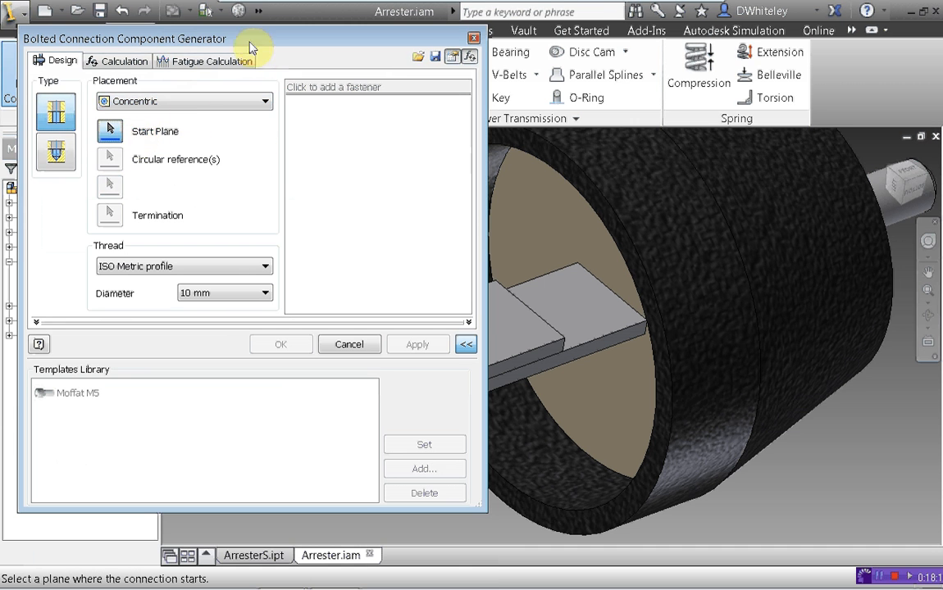
Place the connection from the offset plate's top face, concentric with its hole edge, and terminate it at the lower plate's underside
left_click_drag(248, 38, 684, 40)
middle_click_drag(317, 249, 204, 253)
left_click(314, 351)
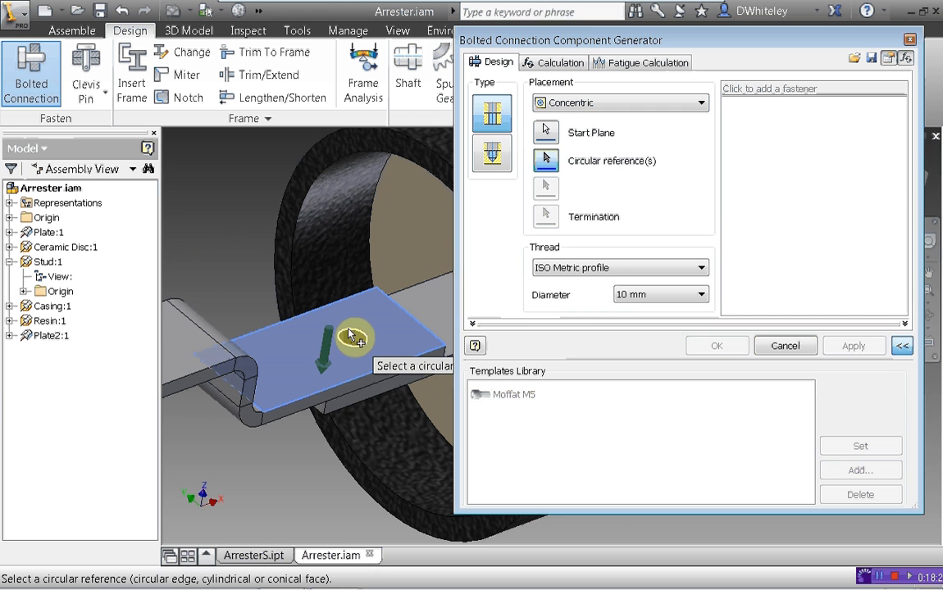
left_click(349, 408)
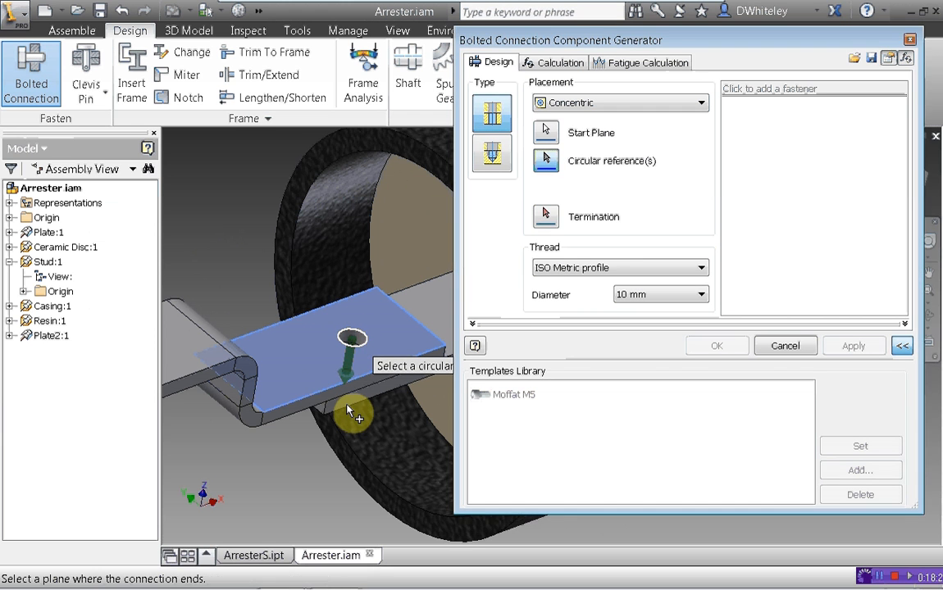
left_click(349, 408)
left_click(604, 46)
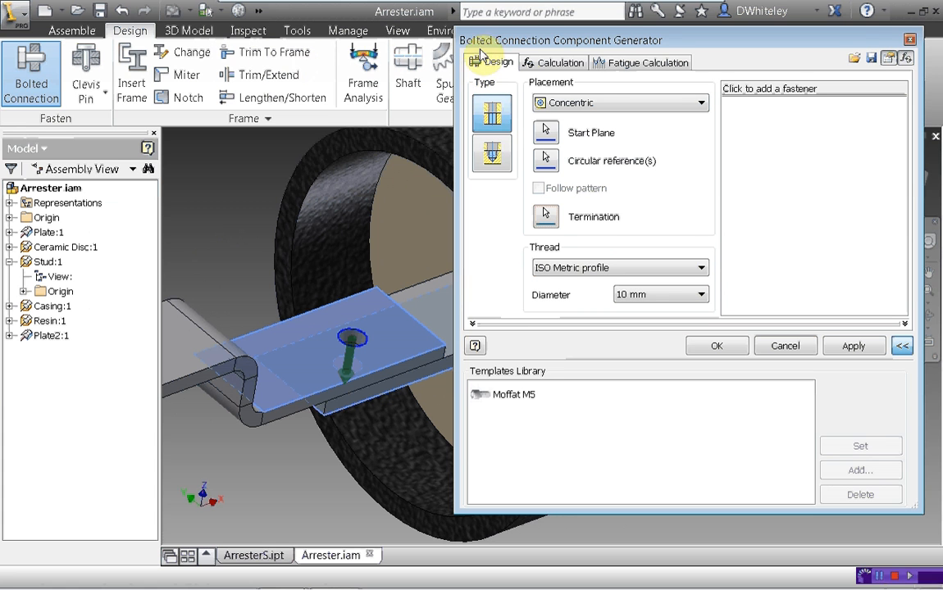
left_click_drag(539, 37, 529, 39)
Add an ISO 4762 hexagon socket head cap screw from the Socket Head Bolts category to the bolted connection
left_click(754, 94)
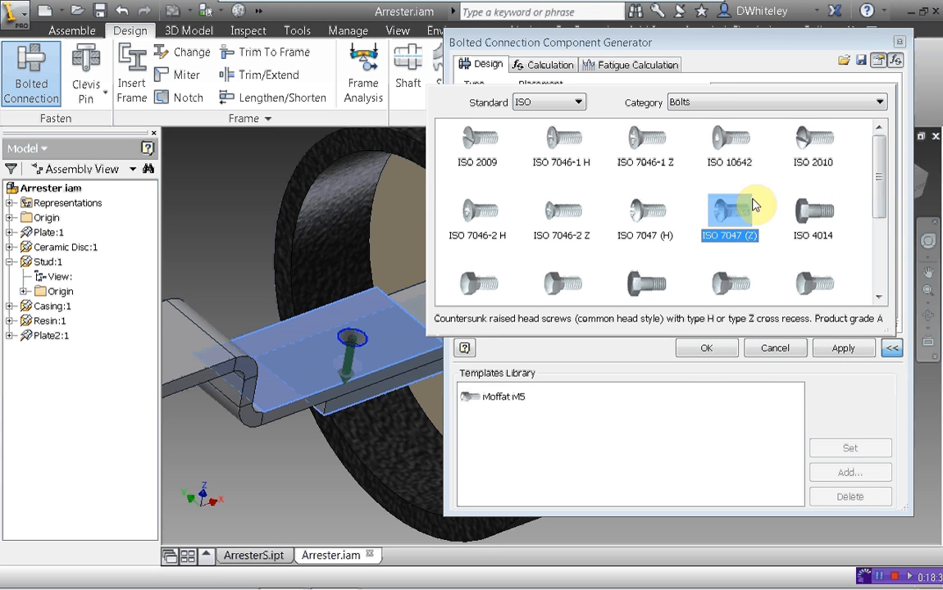
left_click(707, 104)
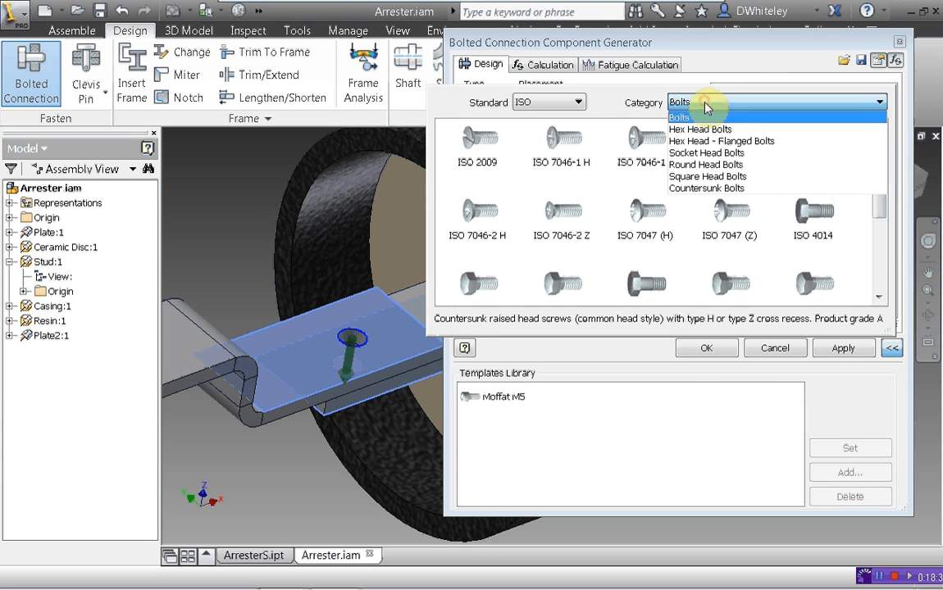
left_click(699, 153)
left_click(558, 144)
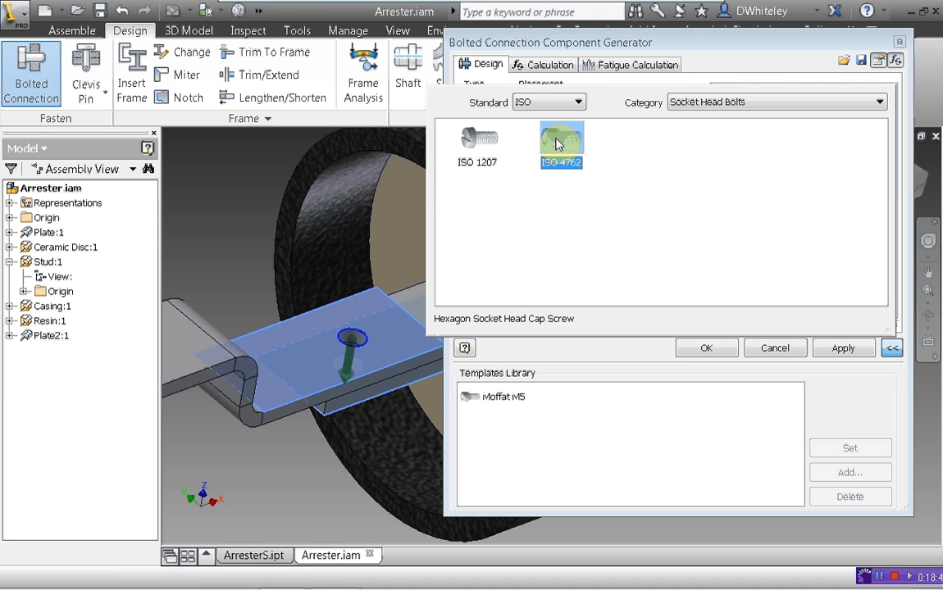
left_click(558, 144)
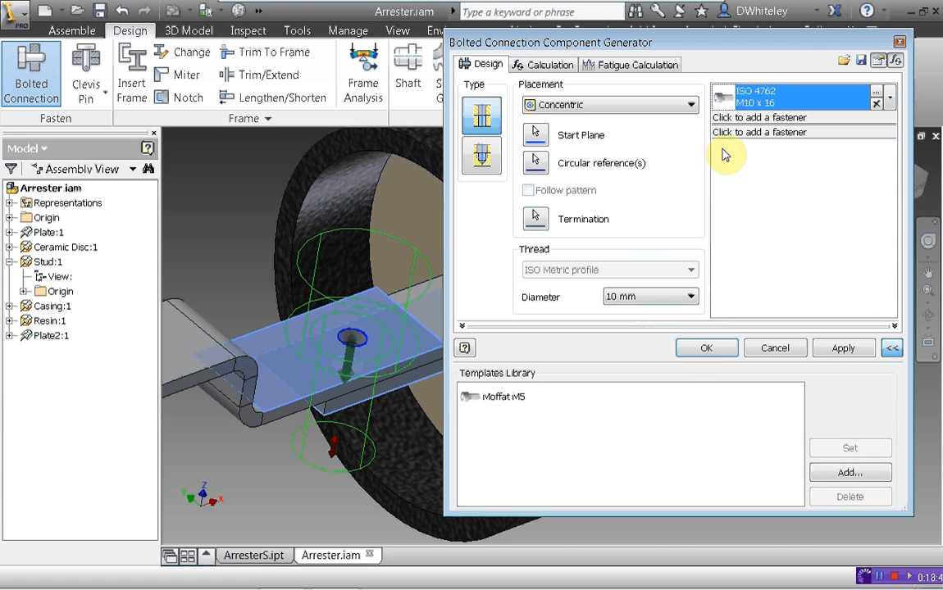
Add an ISO 7041 nut from the Nuts category on the far side of the plates
left_click(718, 199)
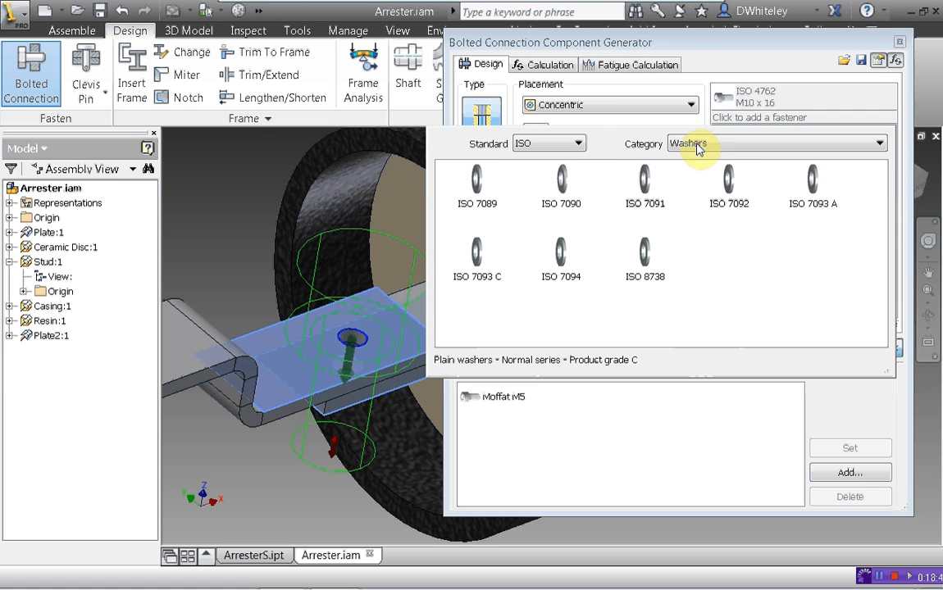
left_click(689, 143)
left_click(683, 152)
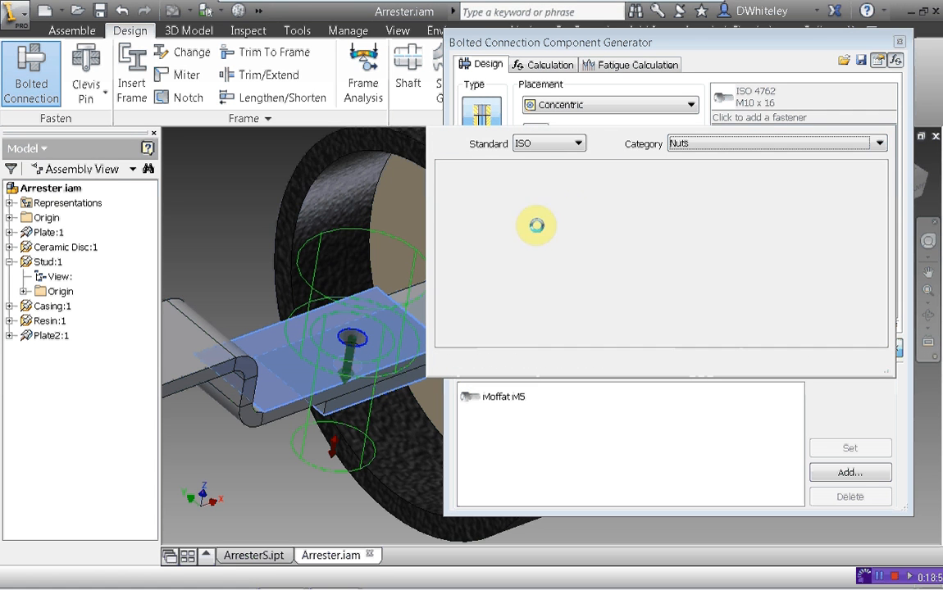
left_click(560, 185)
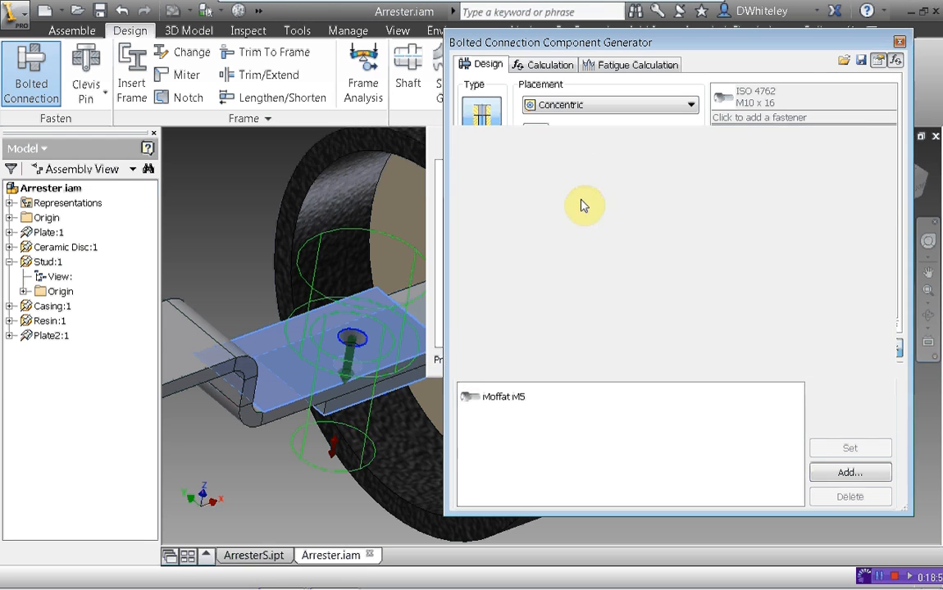
Set the bolted connection's thread diameter to 3 mm
left_click(653, 306)
left_click_drag(685, 105, 693, 43)
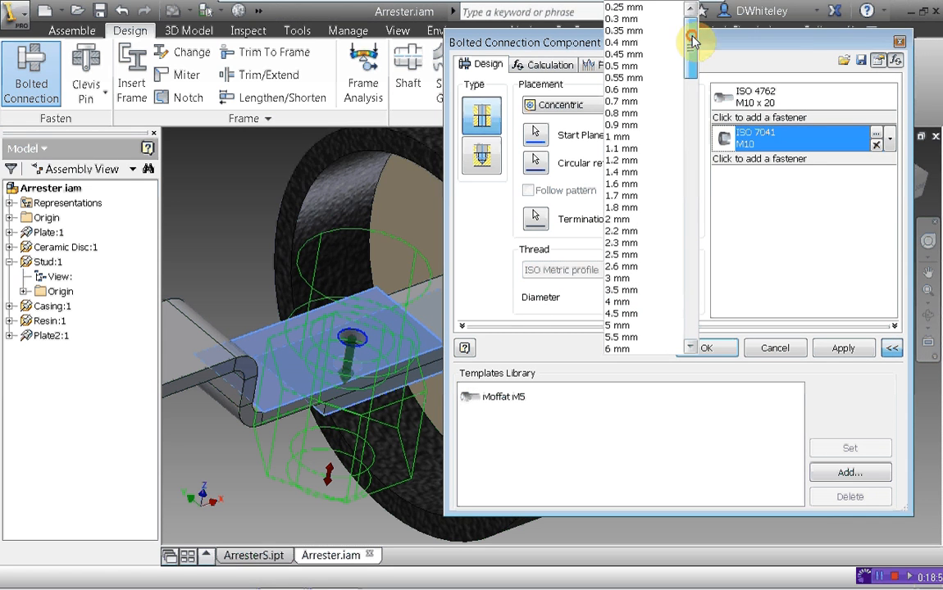
left_click(644, 279)
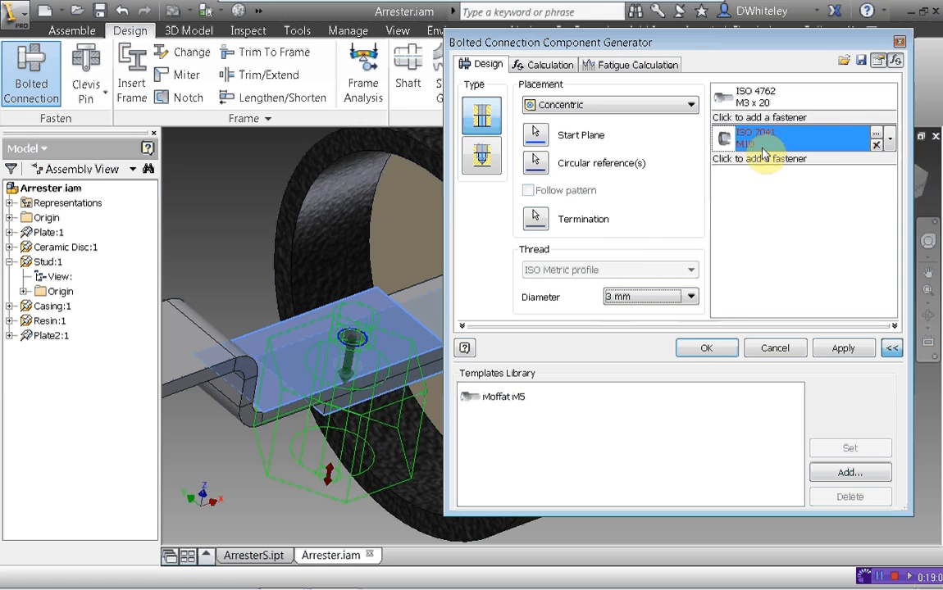
Replace the ISO 7041 nut with an ISO 4035 nut and generate the bolted connection
left_click(729, 160)
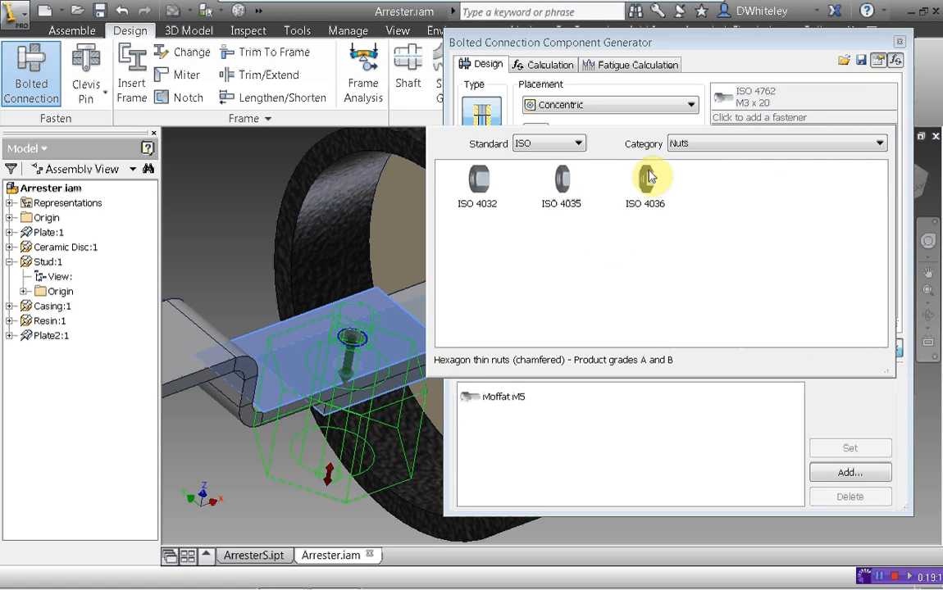
left_click(691, 146)
left_click(580, 204)
double_click(562, 182)
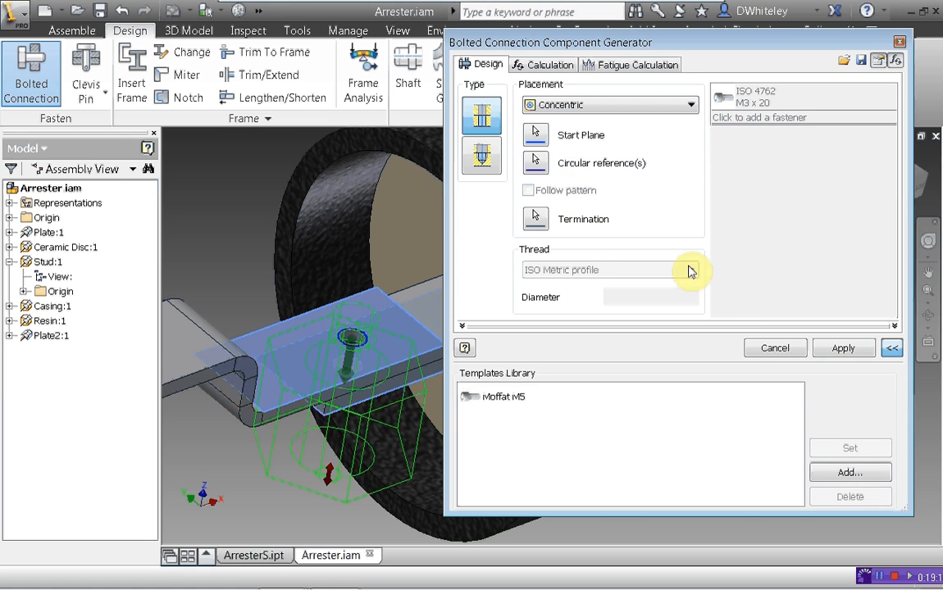
left_click(706, 348)
left_click(814, 388)
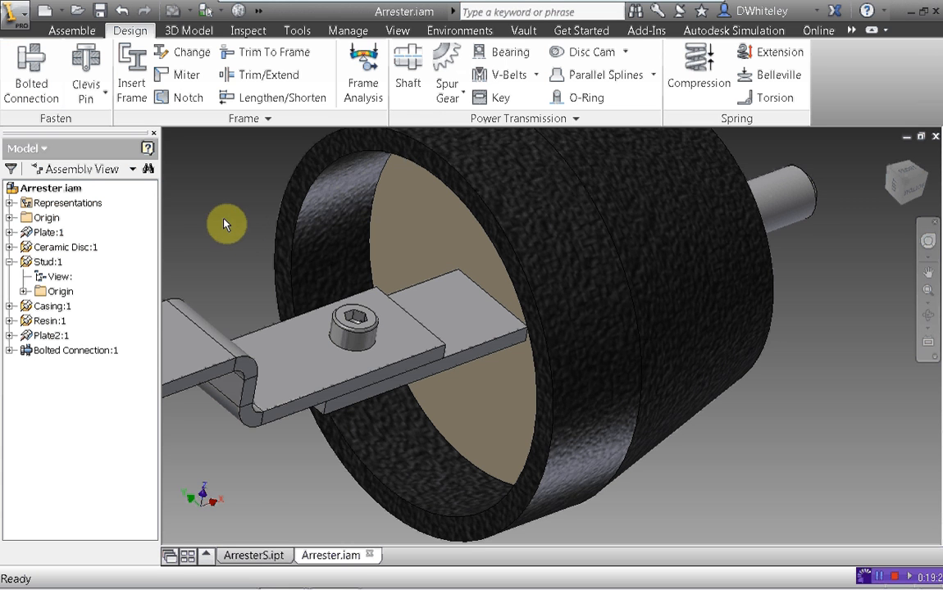
Switch to ArresterS.ipt and open Sketch1 for editing, viewed square-on with its centreline horizontal
scroll(226, 224, "up", 3)
middle_click_drag(225, 218, 411, 270)
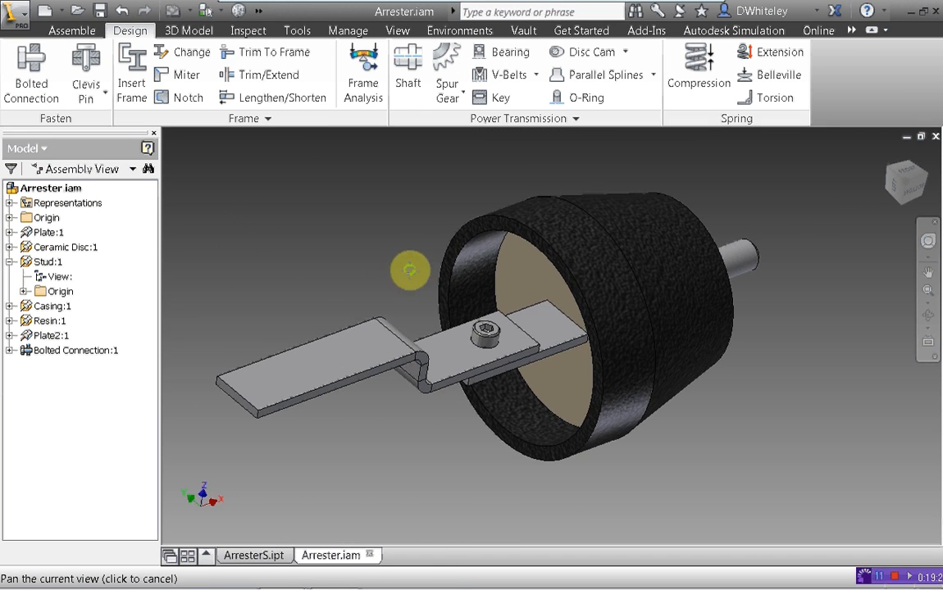
left_click_drag(909, 200, 935, 179)
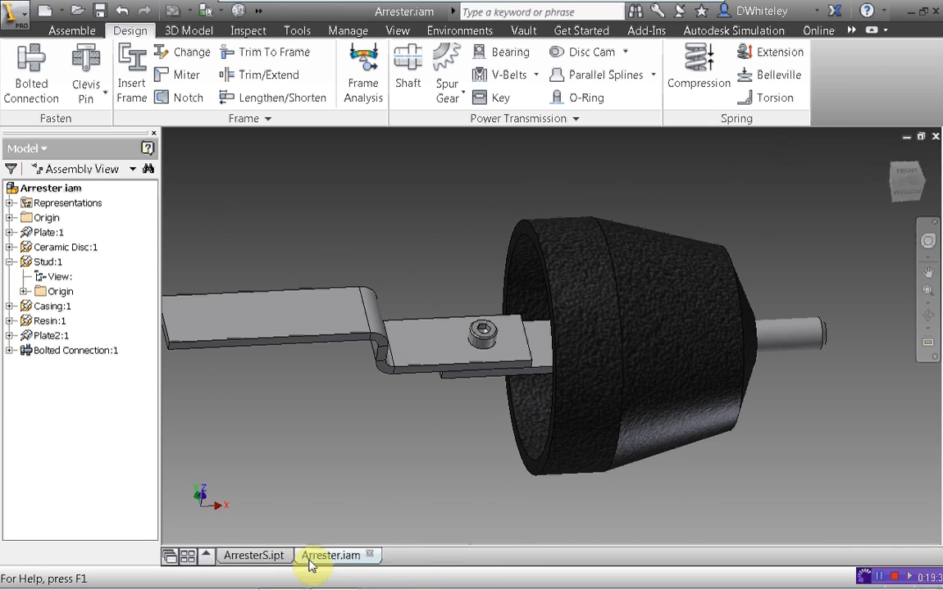
left_click(275, 560)
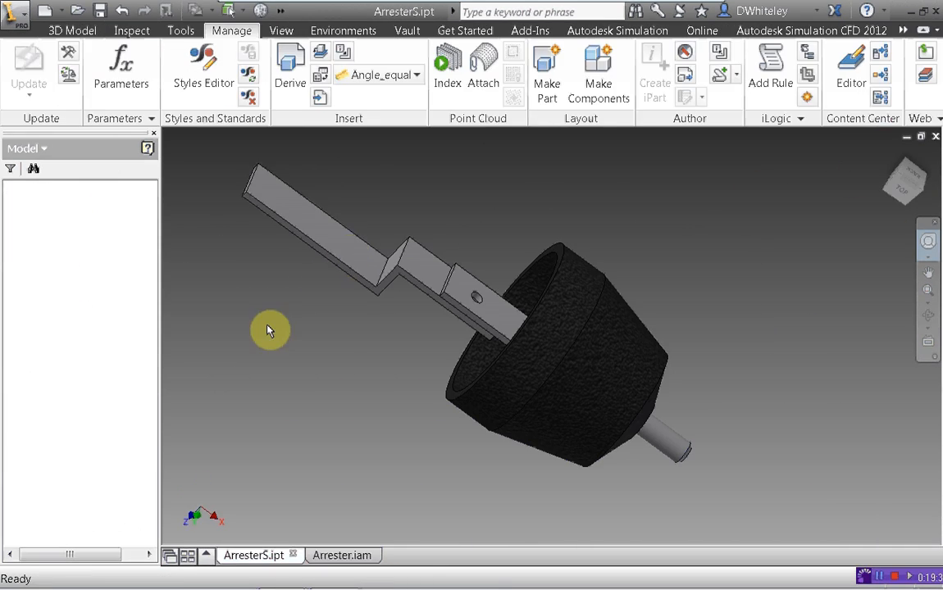
double_click(50, 335)
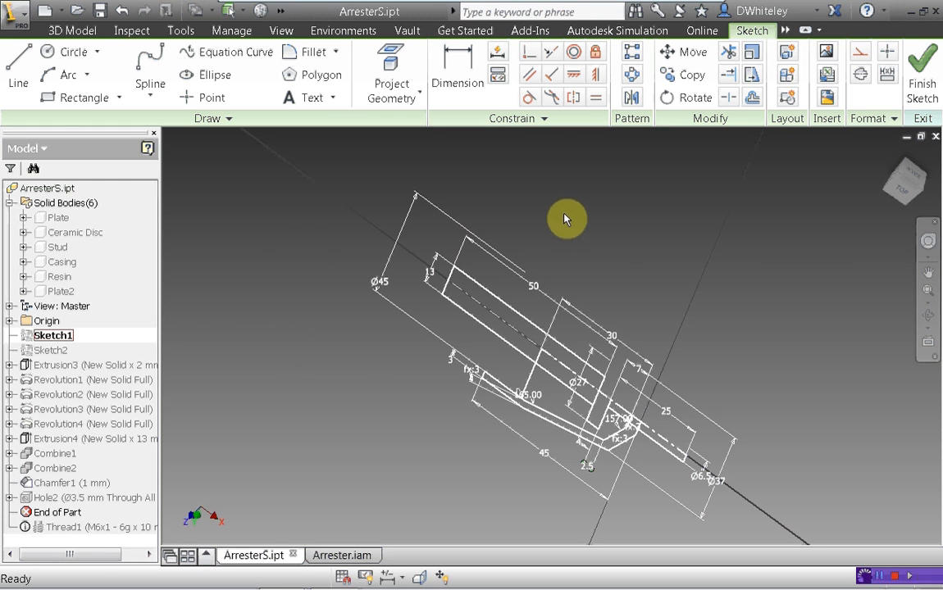
left_click(910, 173)
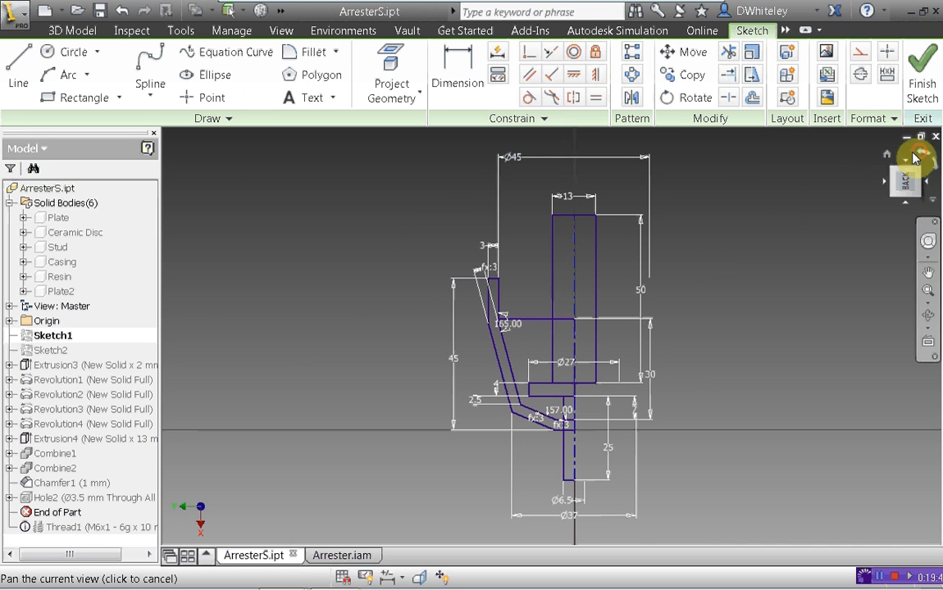
left_click(933, 164)
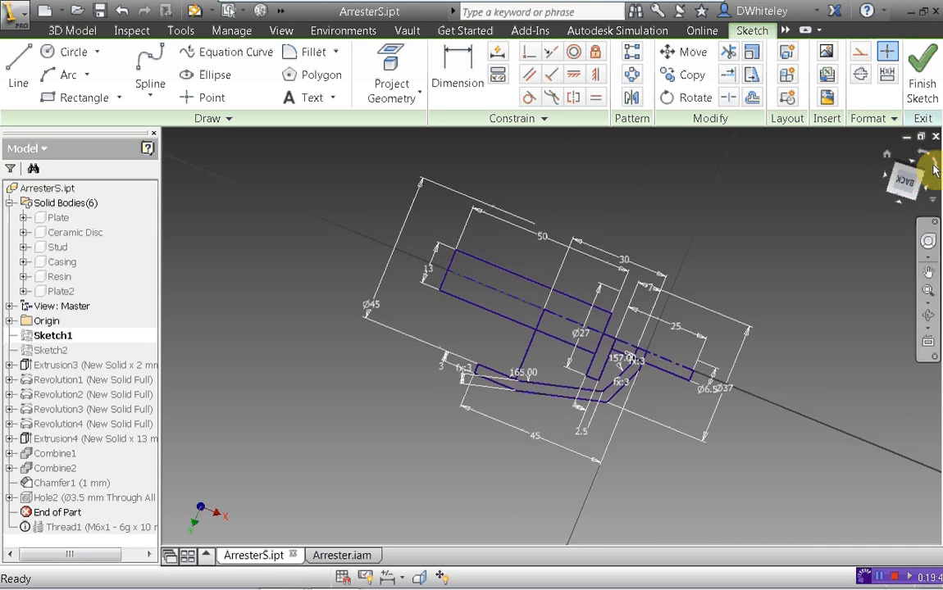
Set the dimension from the resin's open face to the casing's inner end in Sketch1 to 40 mm
scroll(469, 377, "down", 4)
middle_click_drag(367, 389, 341, 404)
double_click(572, 158)
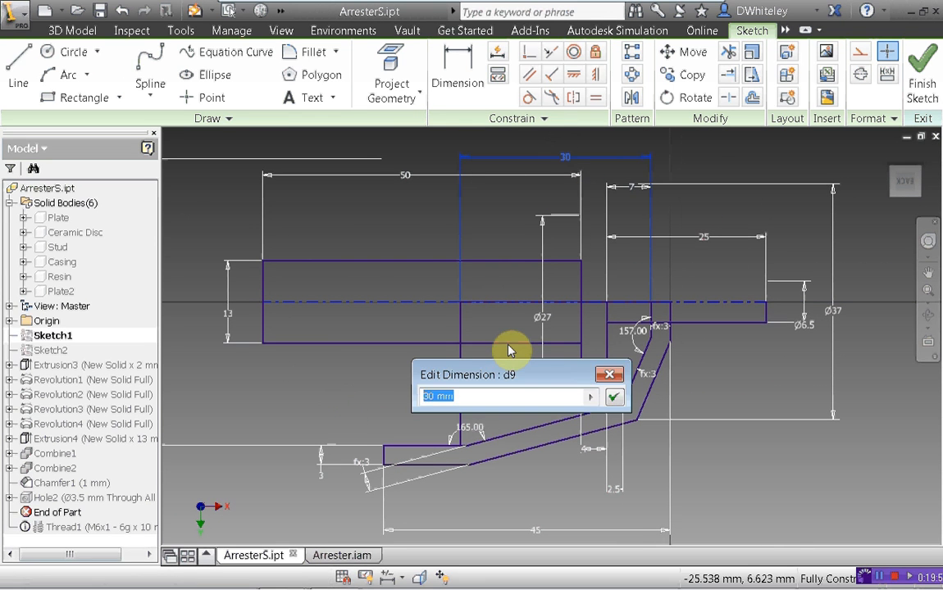
type("40")
key("Return")
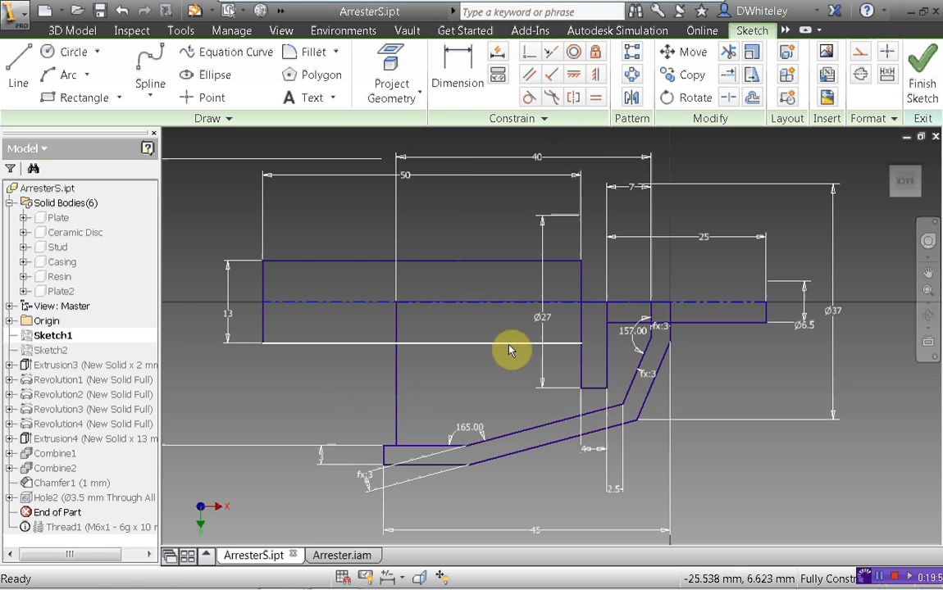
Finish editing Sketch1 and orbit ArresterS.ipt to examine the resin face inside the casing
left_click(397, 408)
left_click(922, 77)
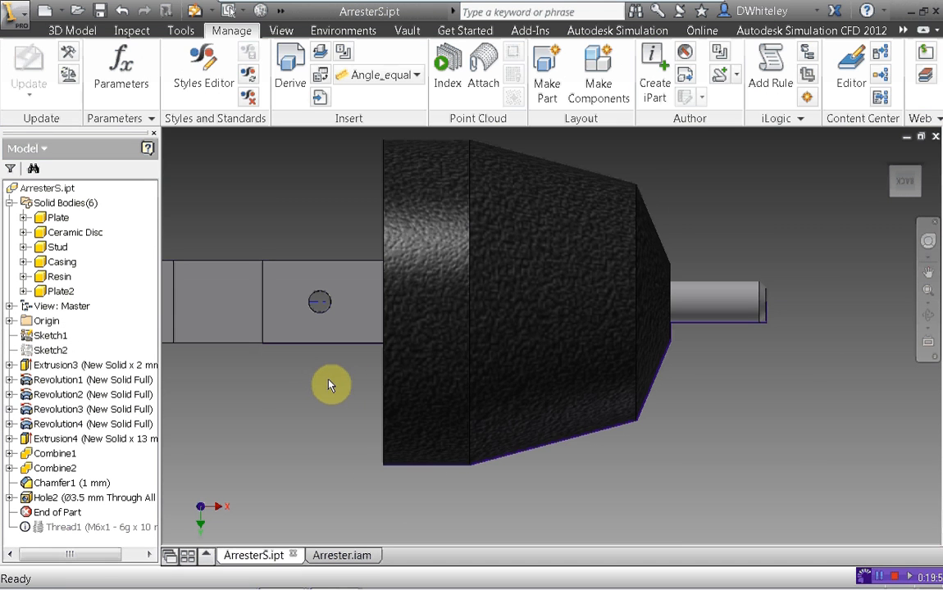
left_click(912, 190)
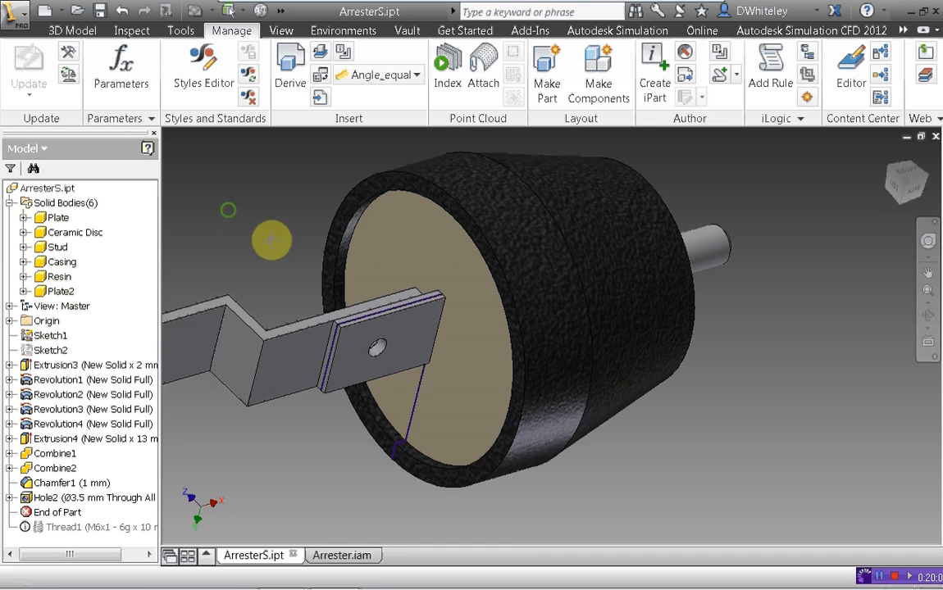
Switch to Arrester.iam, update the assembly with the resin change, and orbit to examine the casing's open end
left_click(336, 555)
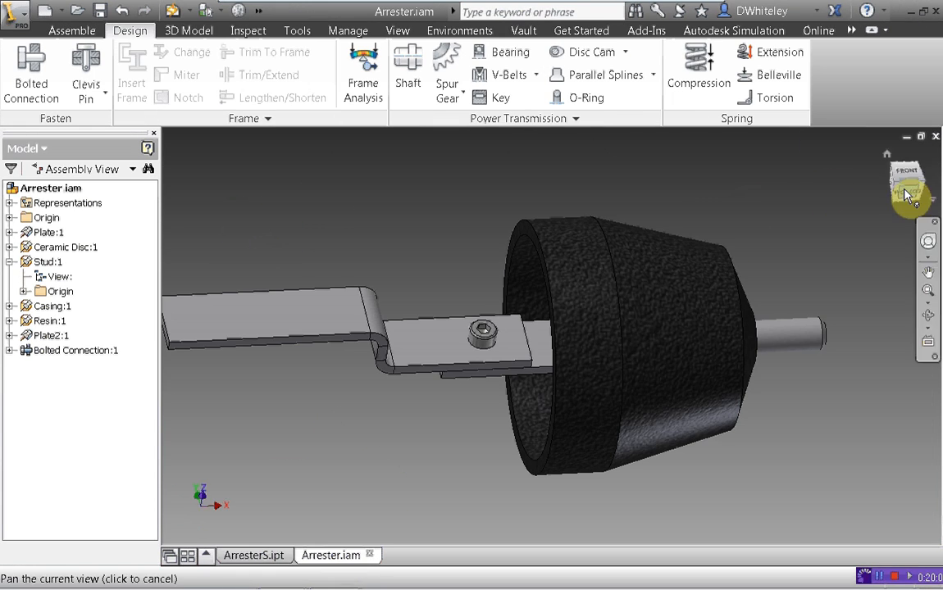
left_click(909, 193)
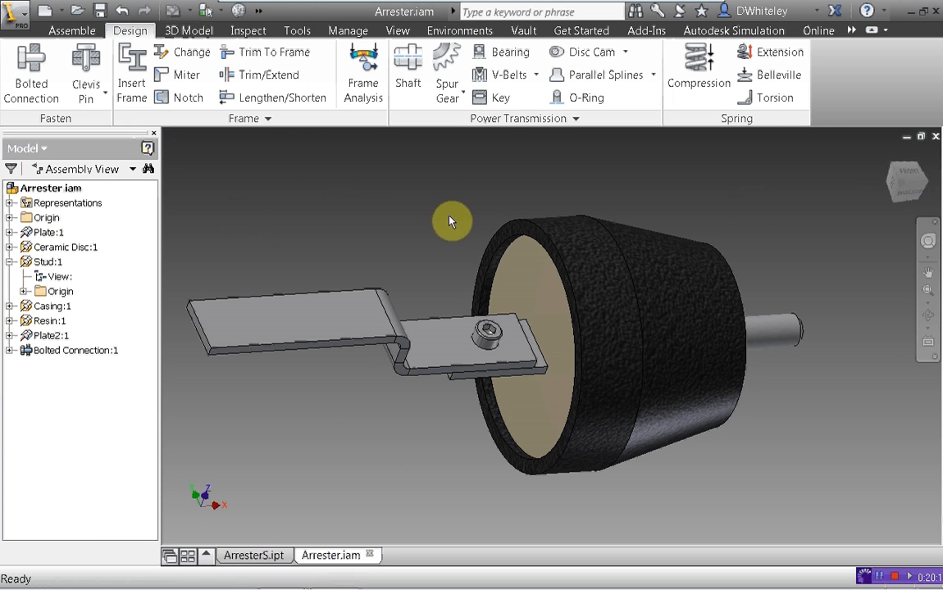
middle_click_drag(417, 209, 411, 205)
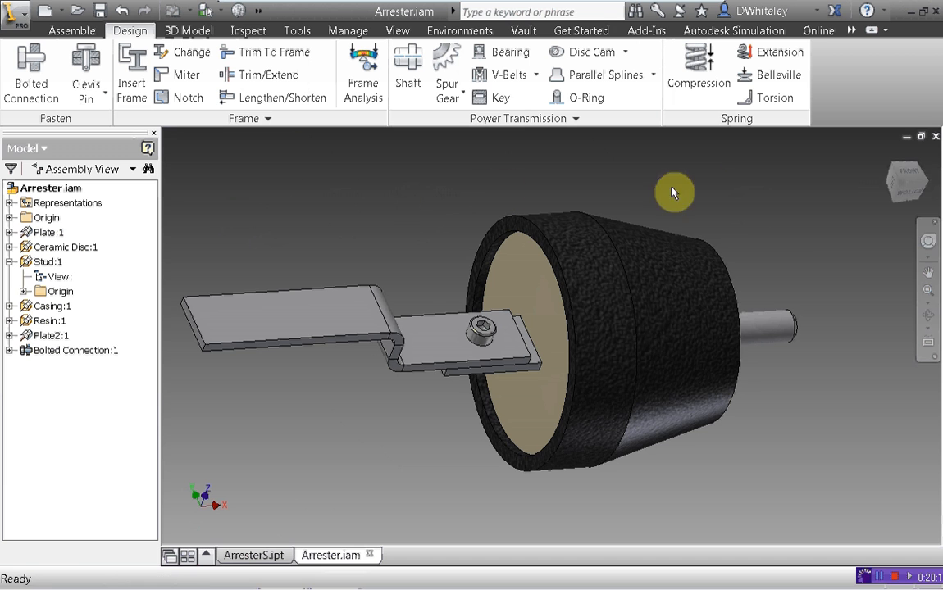
mouse_move(905, 187)
left_mouse_down()
mouse_move(806, 152)
mouse_move(886, 162)
mouse_move(902, 197)
left_mouse_up()
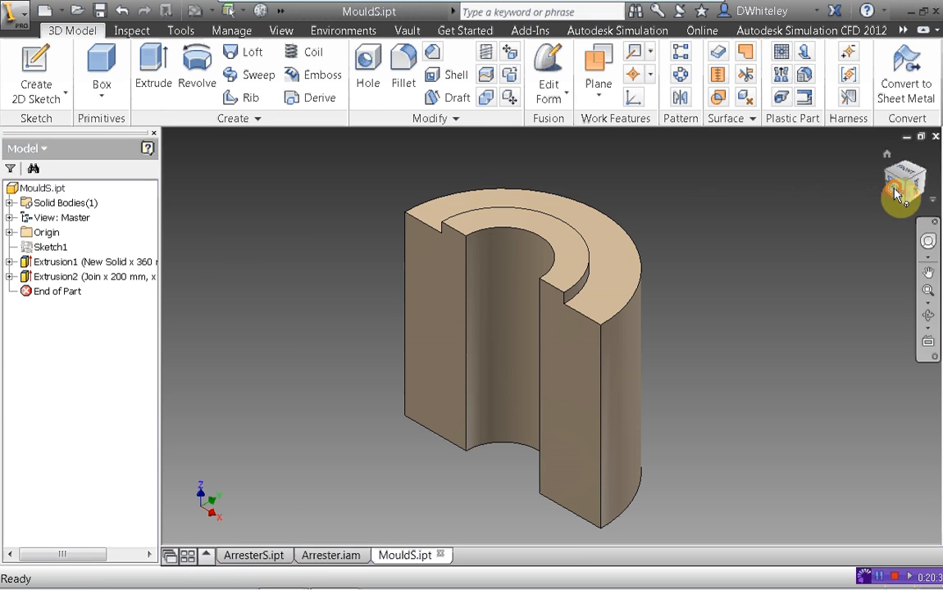
In MouldS.ipt, start a new sketch on the flat bottom end face of the half-cylinder foam body
mouse_move(901, 169)
left_mouse_down()
mouse_move(895, 162)
mouse_move(895, 177)
mouse_move(894, 147)
mouse_move(901, 160)
left_mouse_up()
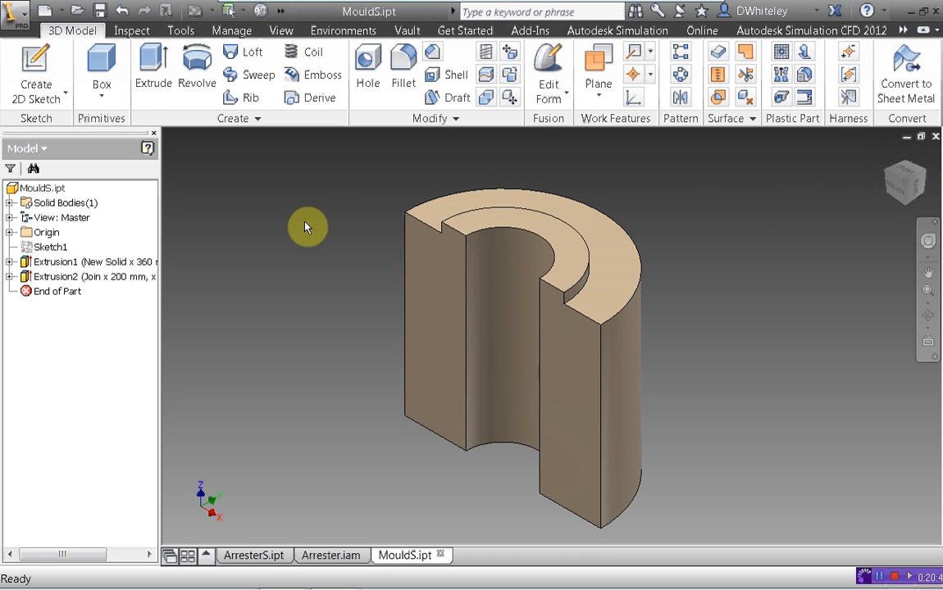
mouse_move(298, 238)
middle_mouse_down()
mouse_move(305, 248)
mouse_move(301, 239)
middle_mouse_up()
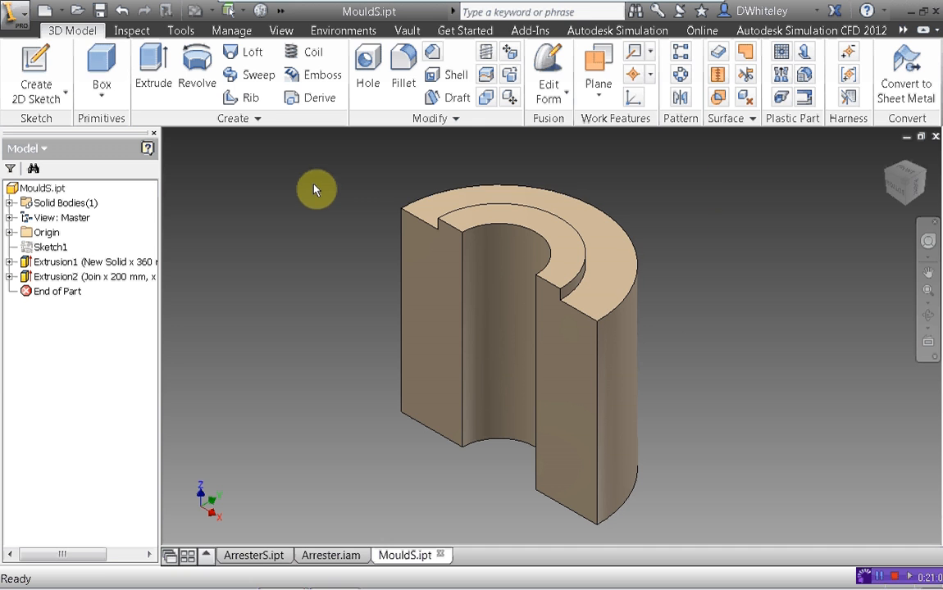
left_click(907, 187)
mouse_move(900, 190)
left_mouse_down()
mouse_move(344, 349)
mouse_move(332, 410)
mouse_move(322, 377)
left_mouse_up()
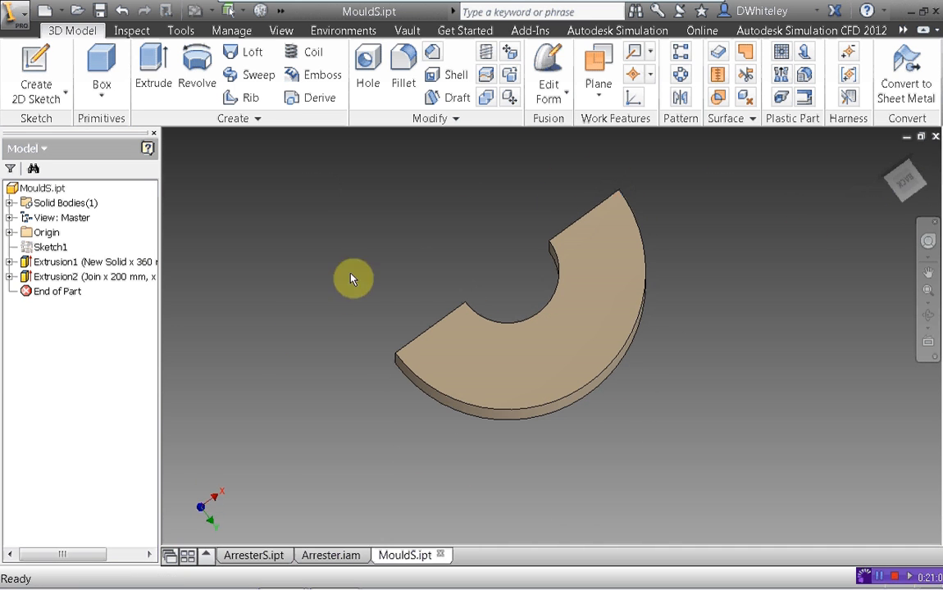
left_click(36, 57)
left_click(550, 338)
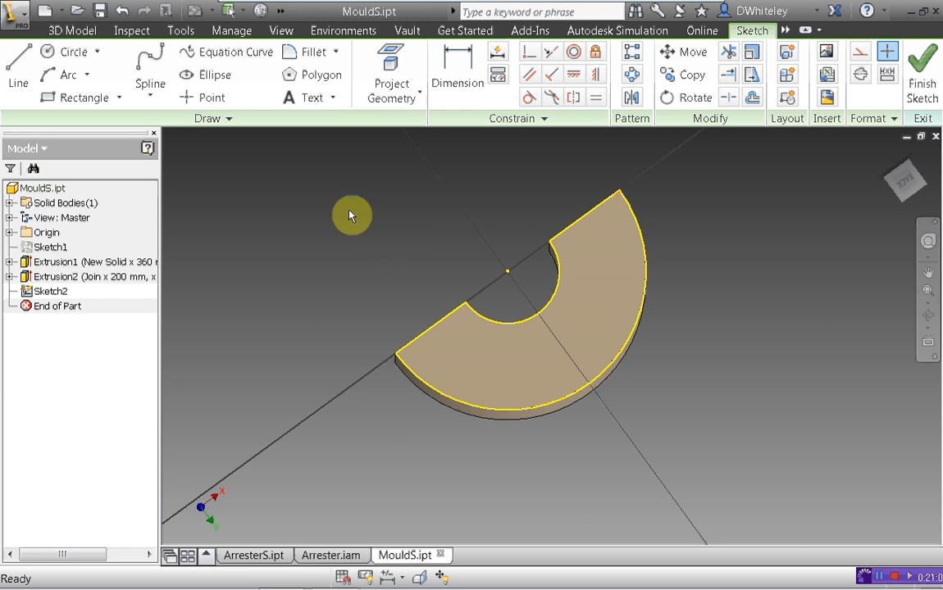
Draw two concentric circles centred on the origin, one matching the foam's bore and one slightly smaller, and finish the sketch
key("c")
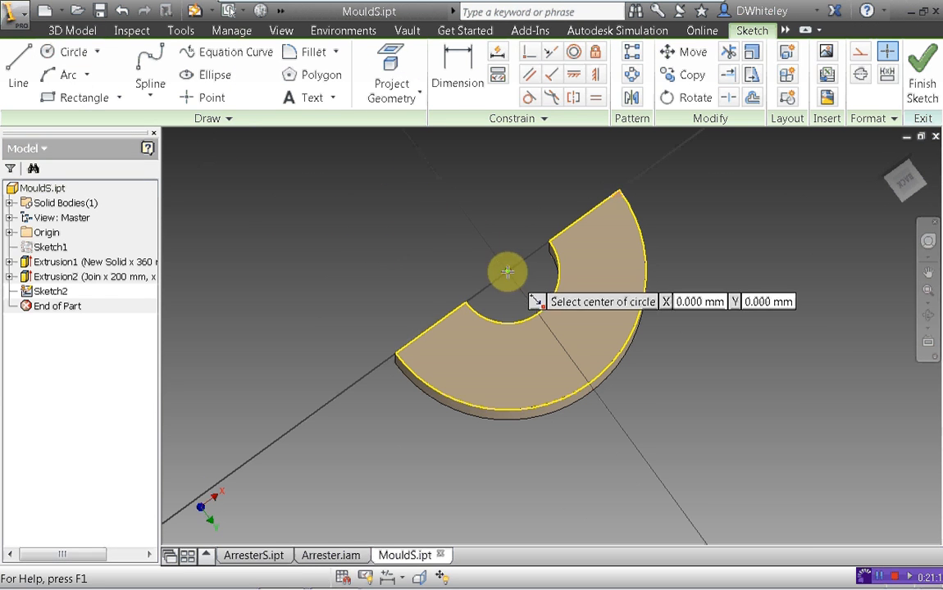
left_click(506, 271)
left_click(466, 303)
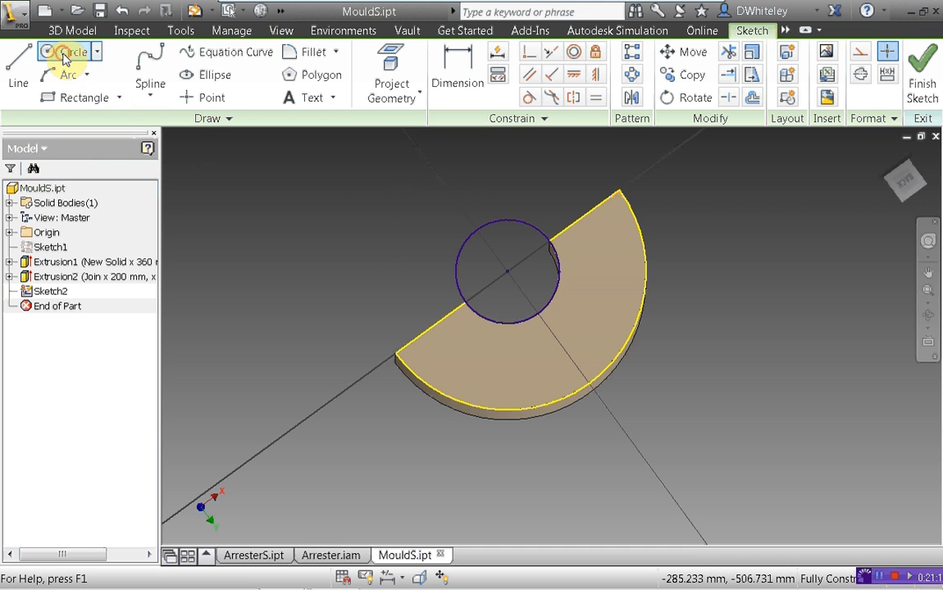
left_click(508, 270)
left_click(469, 295)
left_click(932, 72)
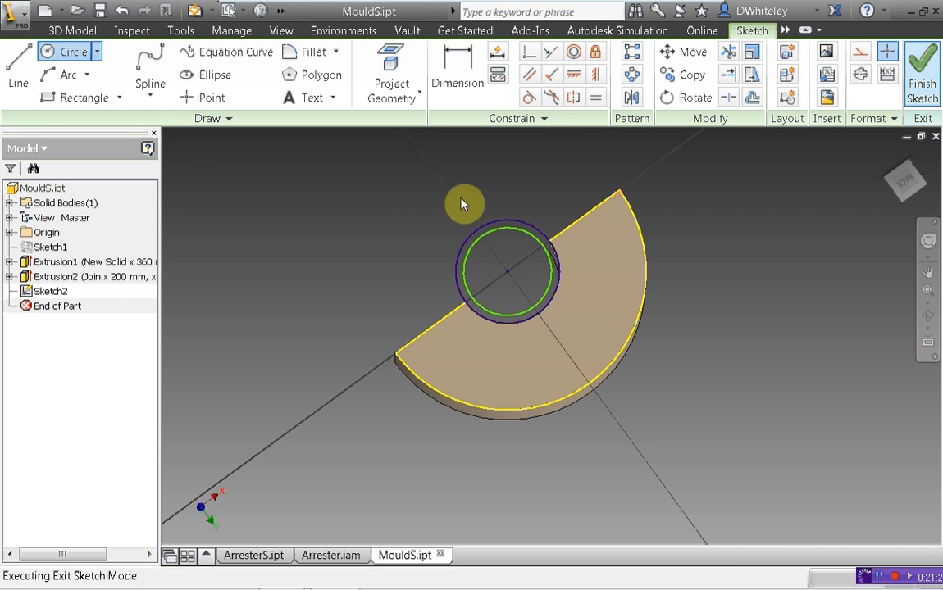
Extrude the ring between the two circles as a new solid, extending it to the foam's recessed top face
left_click_drag(904, 187, 893, 323)
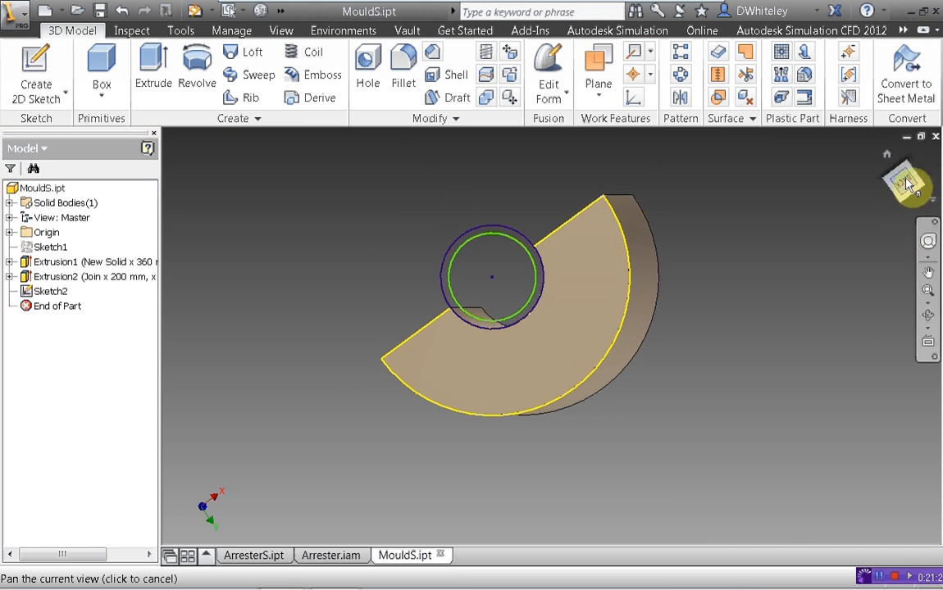
left_click_drag(907, 178, 932, 237)
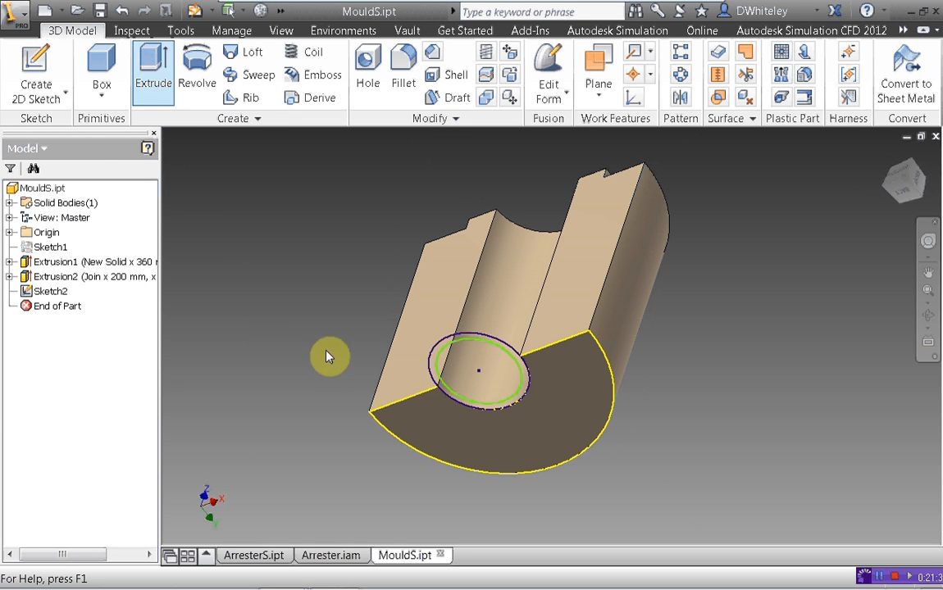
left_click(437, 373)
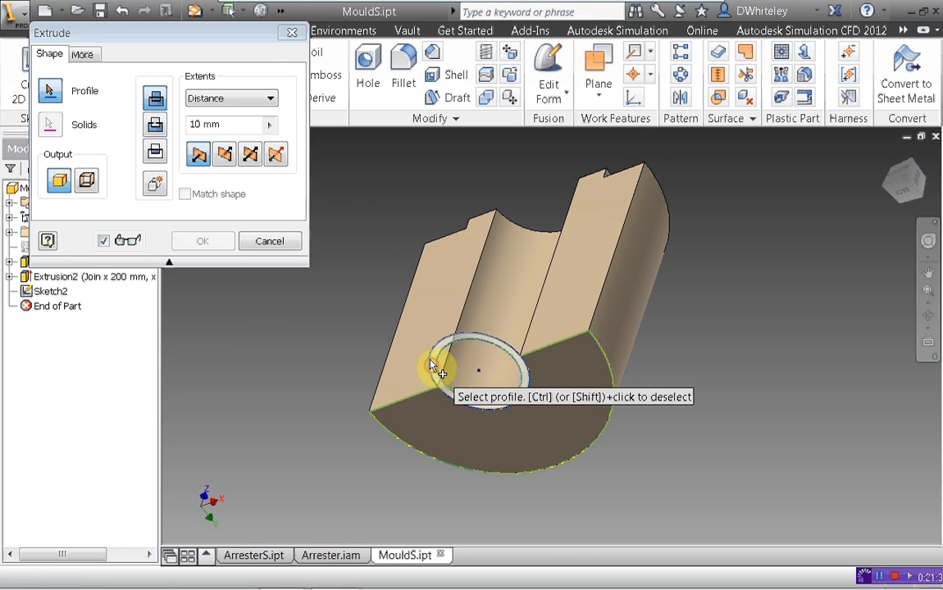
left_click(153, 188)
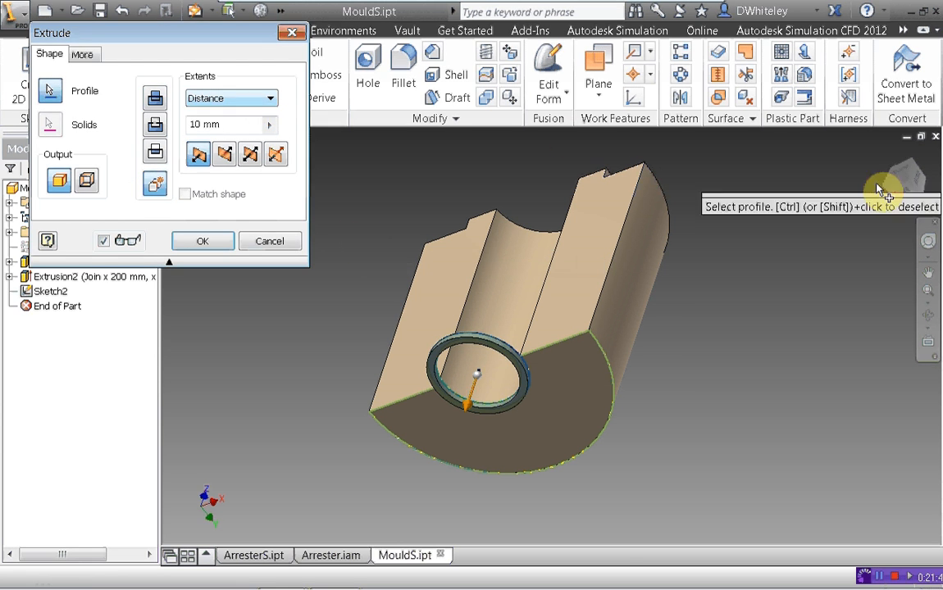
left_click_drag(894, 187, 880, 411)
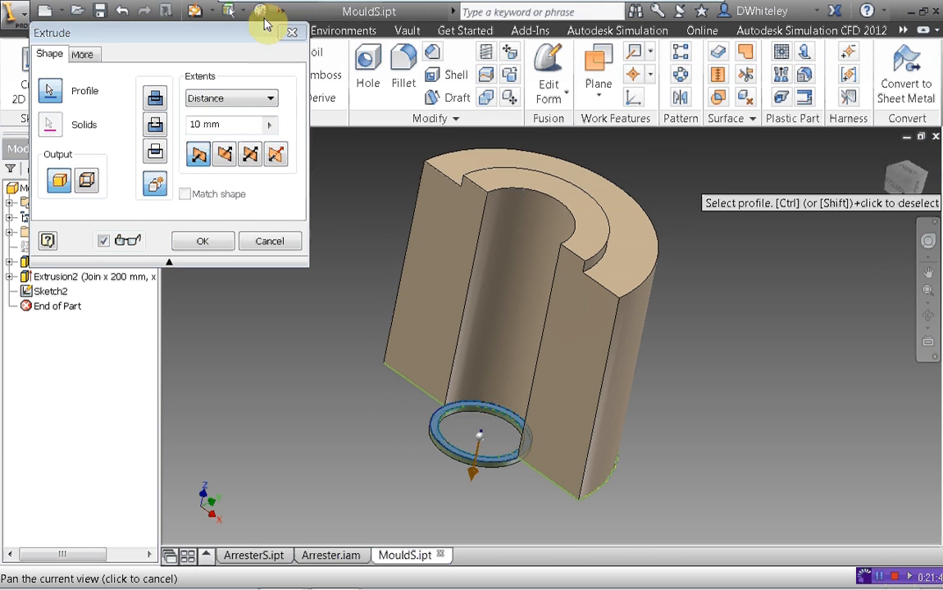
left_click(269, 98)
left_click(213, 149)
left_click(218, 98)
left_click(196, 139)
left_click(581, 254)
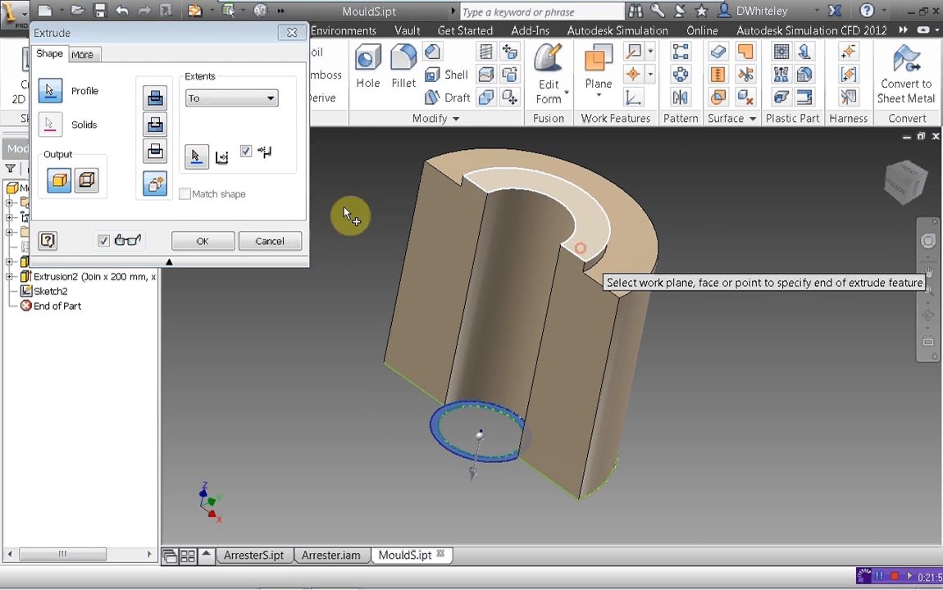
left_click(200, 242)
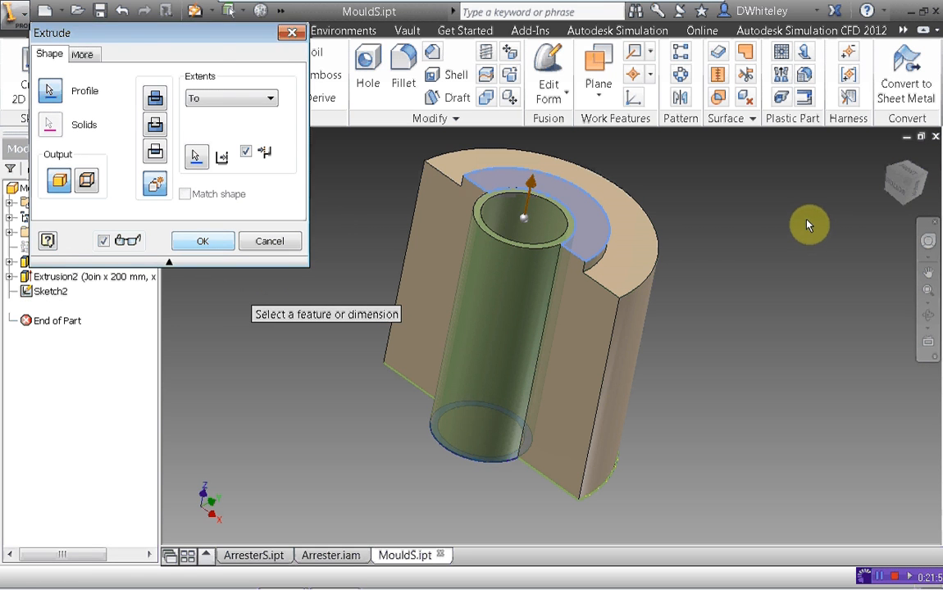
Set the body appearance of the new pipe solid, Solid2, to Steel
left_click(9, 203)
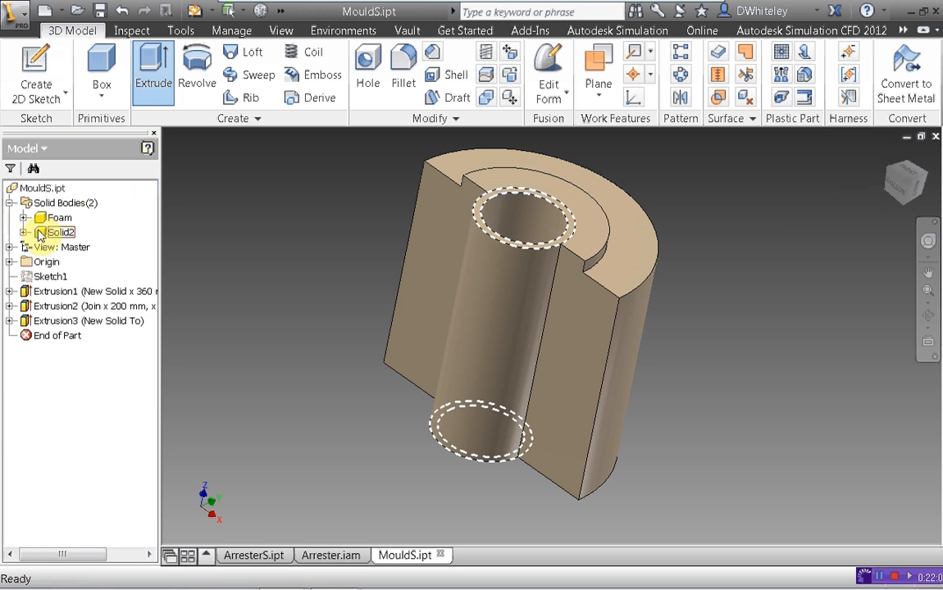
left_click(39, 234)
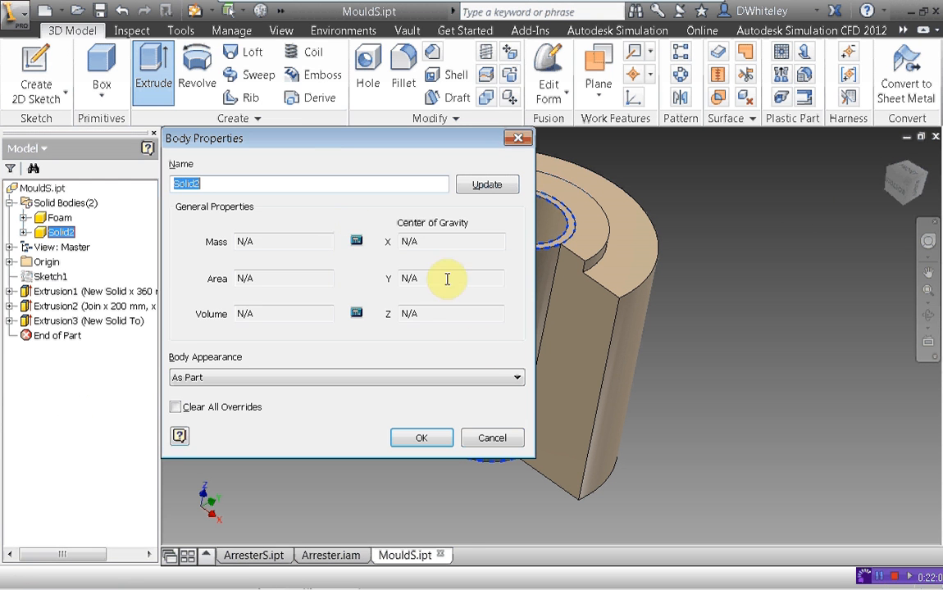
left_click(517, 378)
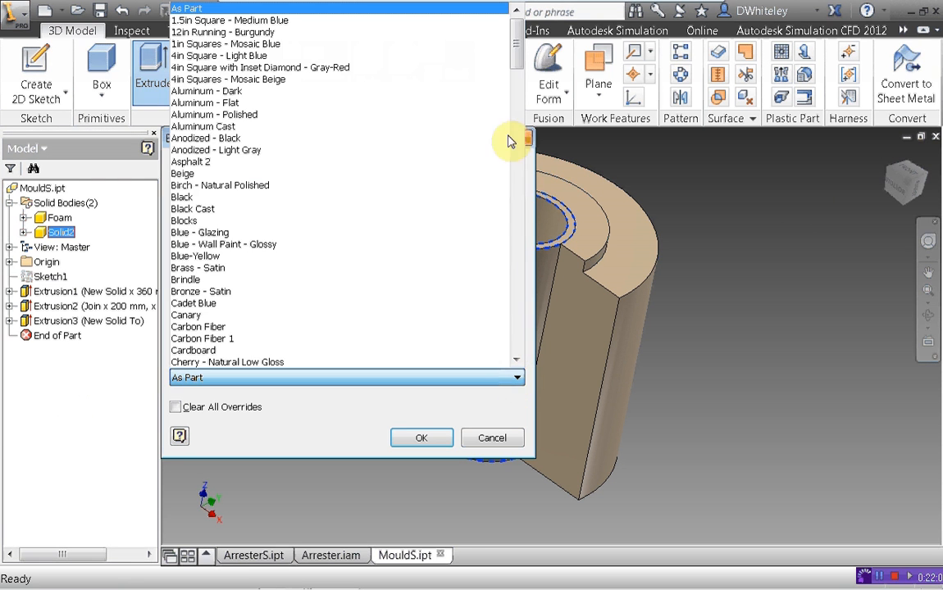
left_click_drag(516, 281, 519, 304)
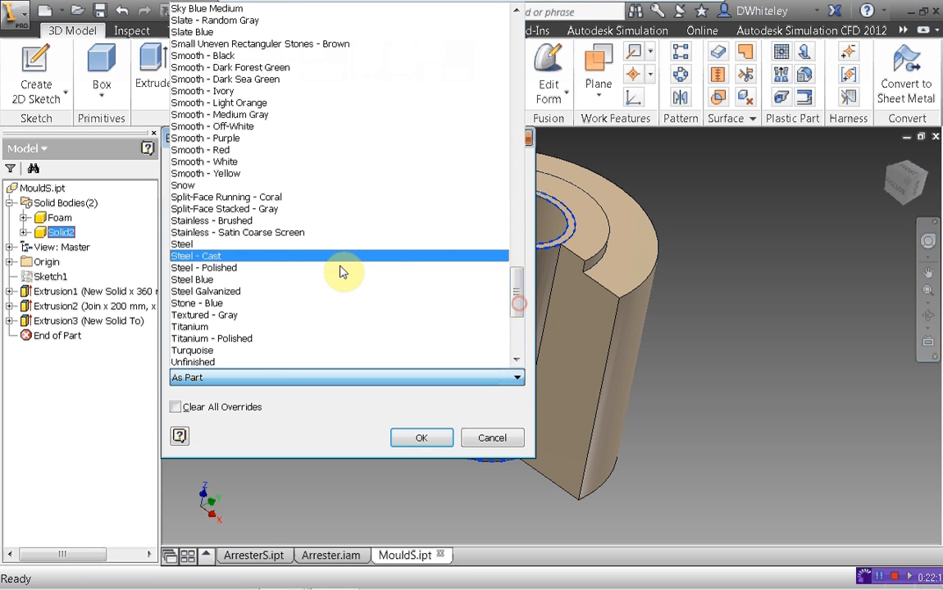
left_click(183, 244)
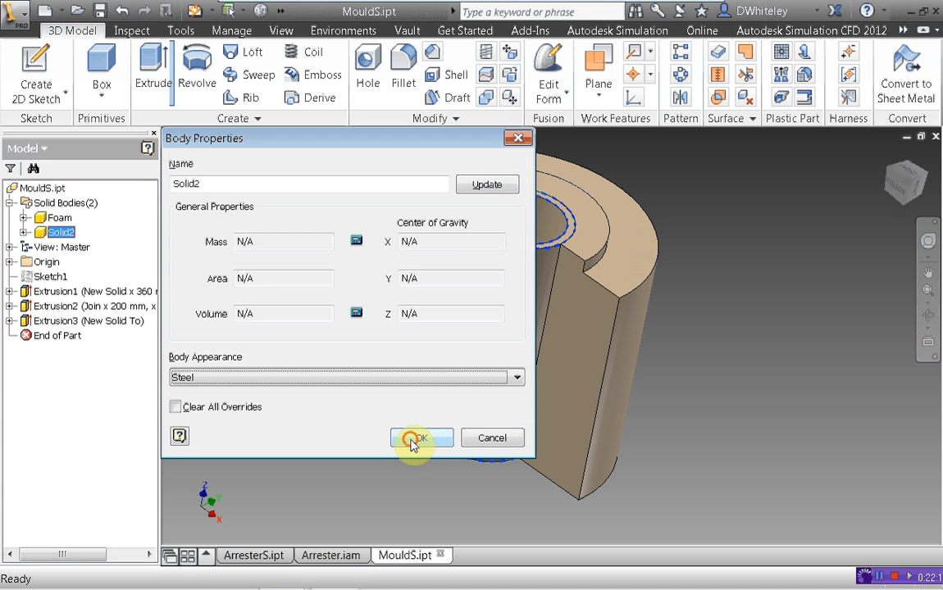
key("Return")
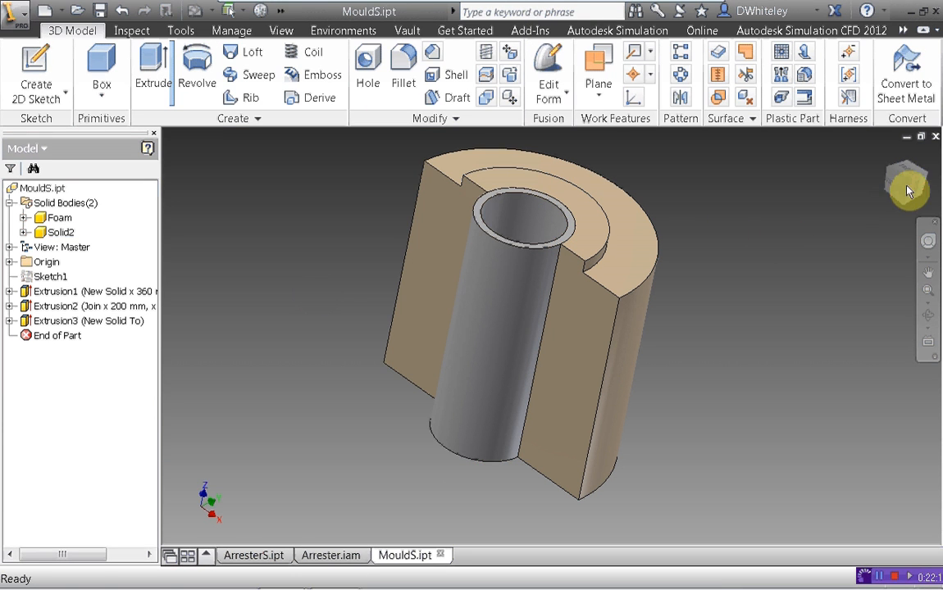
left_click_drag(915, 167, 912, 74)
mouse_move(532, 310)
middle_mouse_down("shift")
mouse_move(484, 307)
mouse_move(533, 410)
mouse_move(574, 377)
middle_mouse_up("shift")
left_click_drag(861, 215, 879, 194)
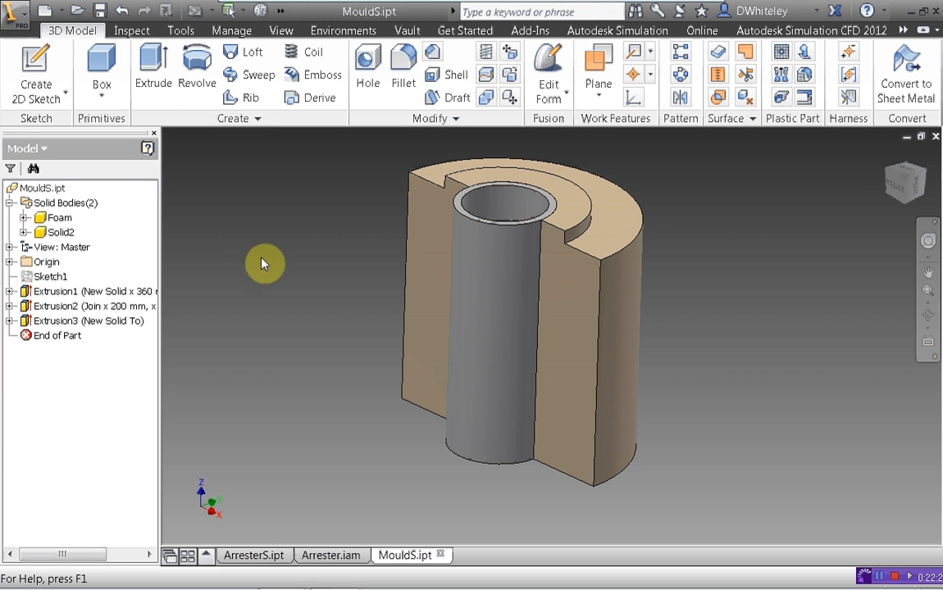
Open MouldF.ipt from the recent documents and expand its Solid Bodies folder to review the mould's bodies
left_click(13, 11)
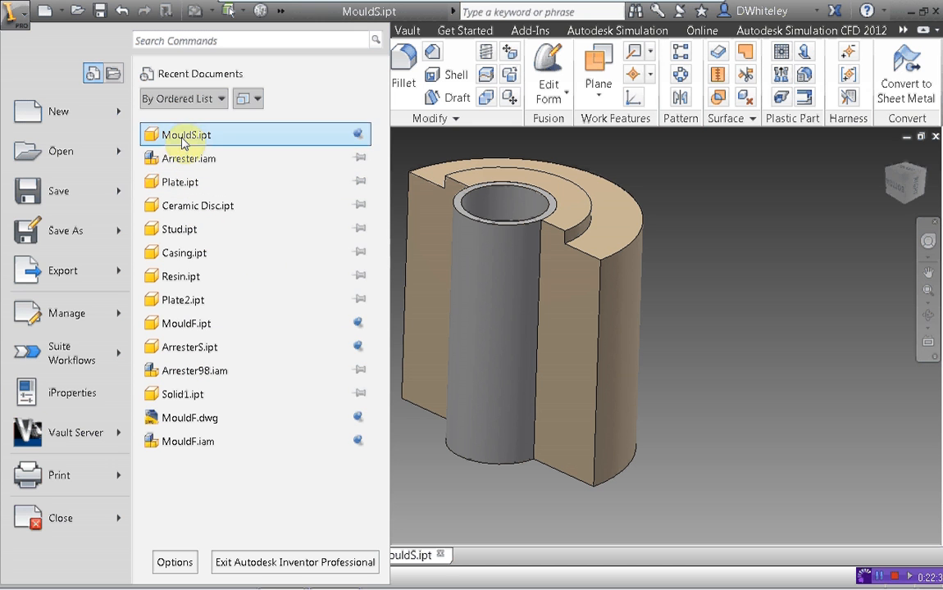
left_click(185, 323)
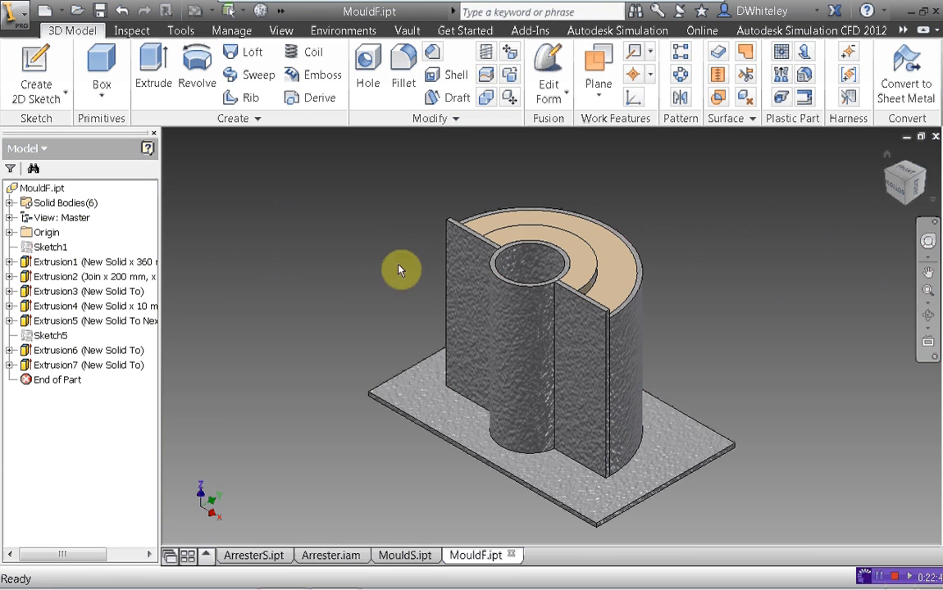
left_click(9, 203)
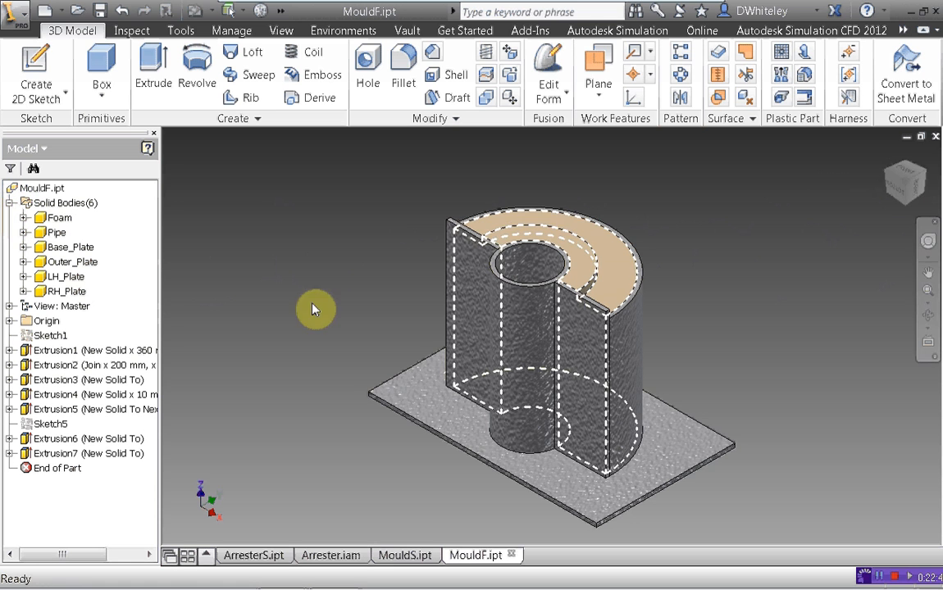
mouse_move(900, 191)
left_mouse_down()
mouse_move(900, 236)
mouse_move(900, 136)
mouse_move(900, 191)
left_mouse_up()
middle_click_drag(743, 238, 698, 215)
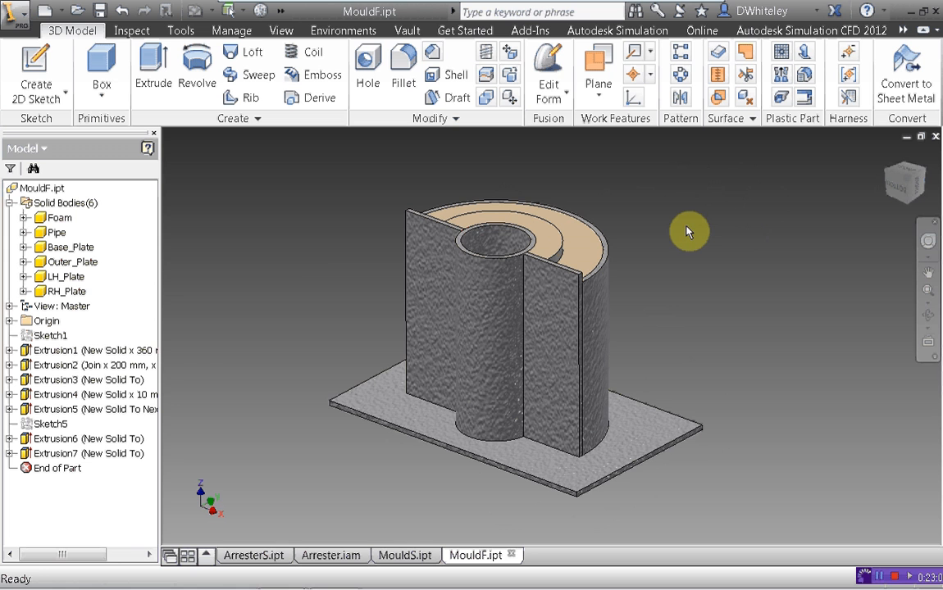
key("F2")
middle_click_drag(284, 256, 250, 254)
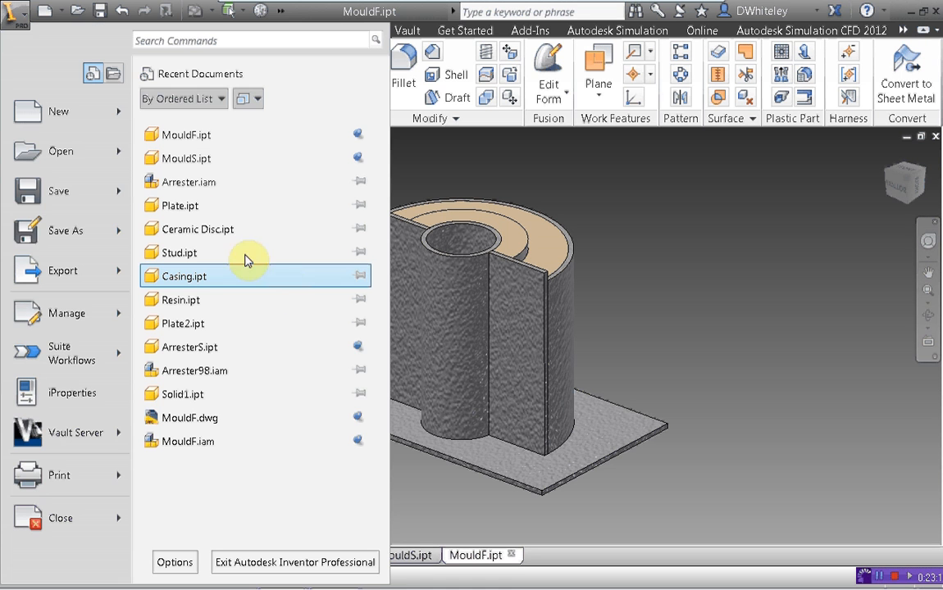
Open MouldF.iam from the recent documents, decline the assembly update, and examine the mould assembly
left_click(187, 442)
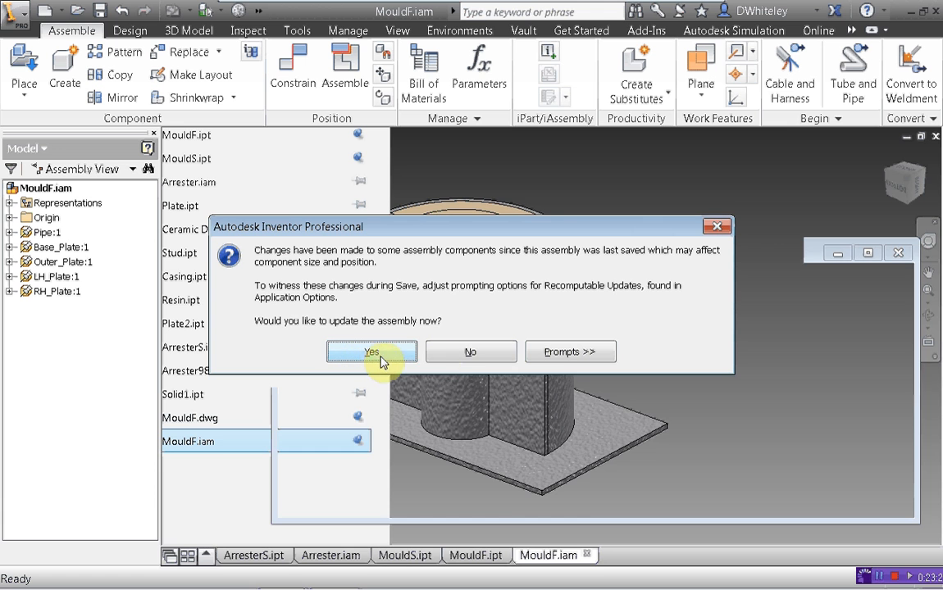
left_click(443, 353)
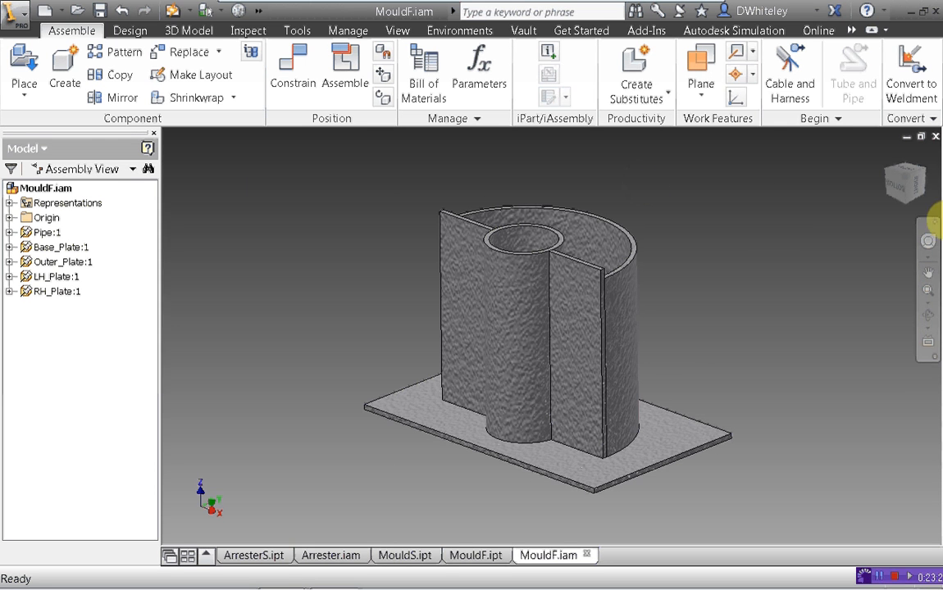
mouse_move(905, 200)
left_mouse_down()
mouse_move(914, 223)
mouse_move(915, 175)
left_mouse_up()
middle_click_drag(794, 220, 731, 201)
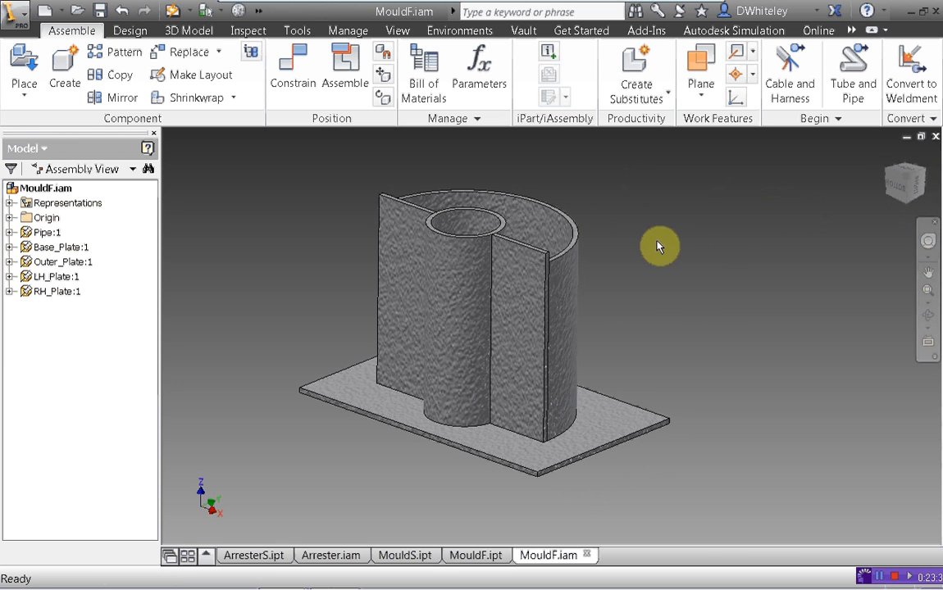
Turn the assembly to expose the base plate, edit Base_Plate in place, and make its Sketch1 visible
mouse_move(902, 215)
left_mouse_down()
mouse_move(906, 246)
mouse_move(901, 204)
left_mouse_up()
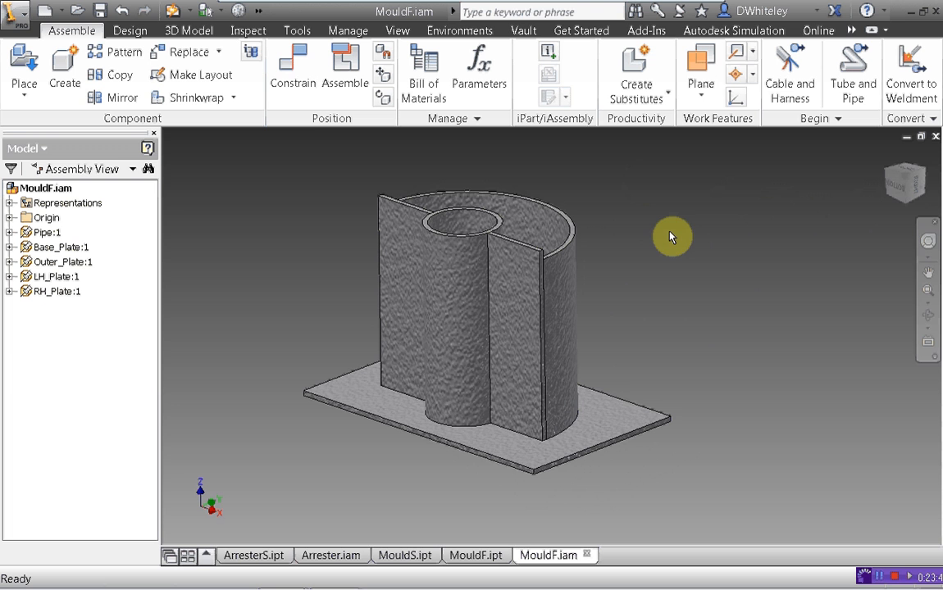
mouse_move(898, 195)
left_mouse_down()
mouse_move(910, 155)
mouse_move(893, 129)
mouse_move(892, 2)
left_mouse_up()
left_click_drag(887, 348, 886, 338)
mouse_move(654, 328)
middle_mouse_down()
mouse_move(692, 415)
mouse_move(674, 391)
middle_mouse_up()
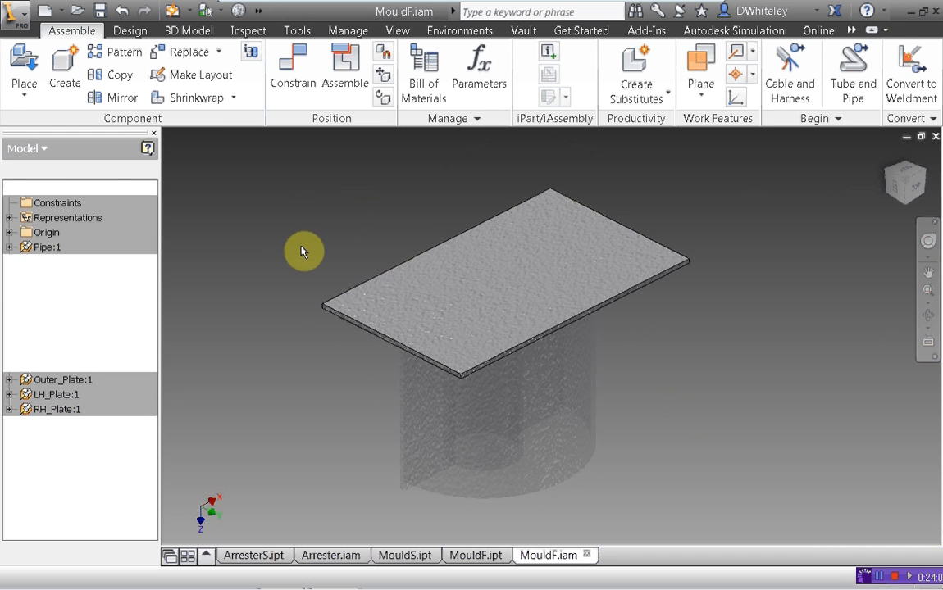
double_click(64, 336)
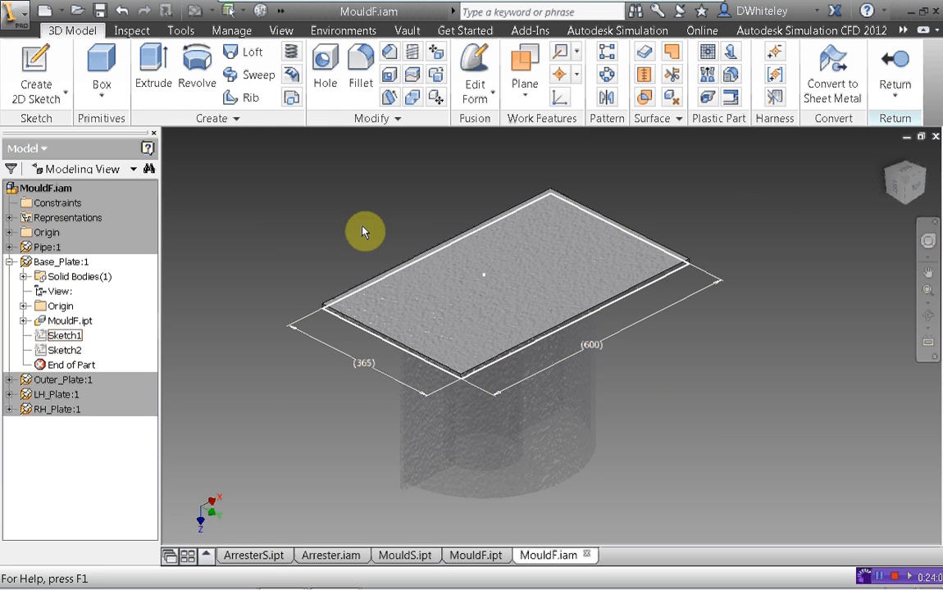
key("alt")
left_click(51, 336)
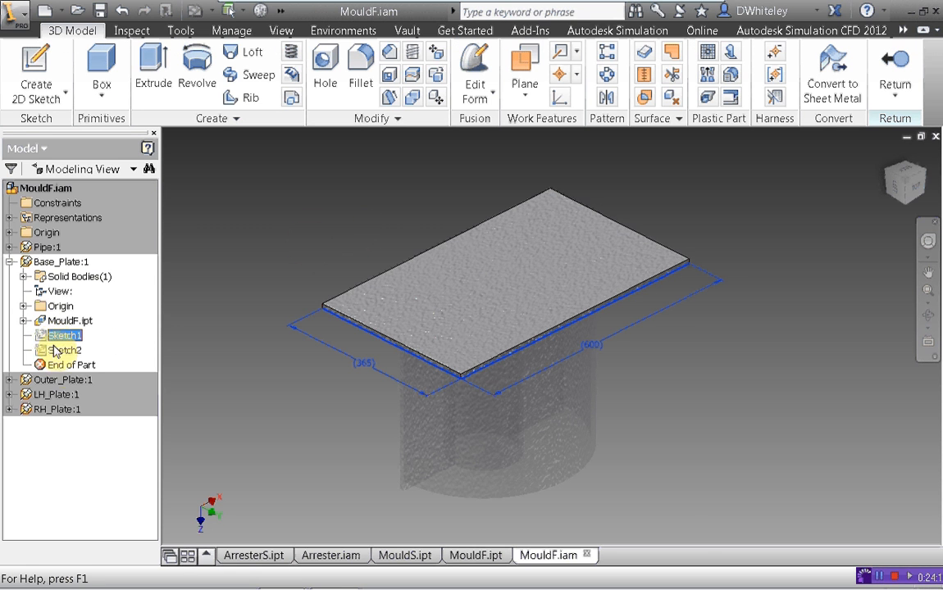
left_click(81, 451)
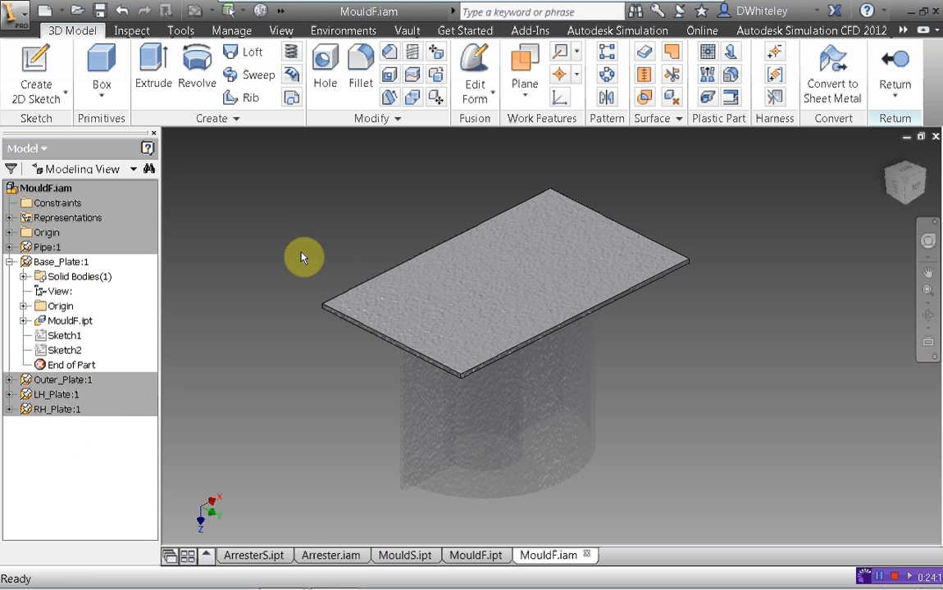
key("F10")
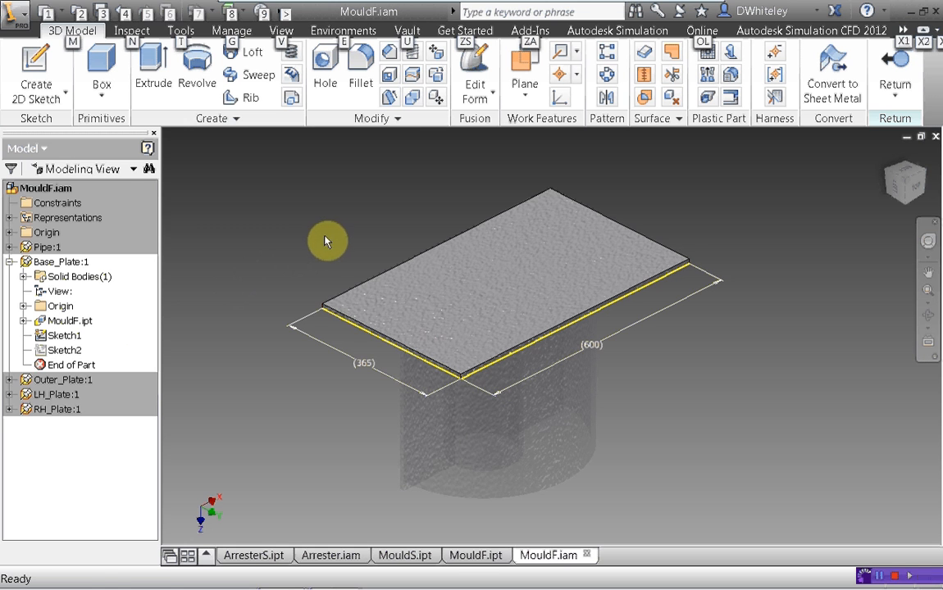
middle_click_drag(325, 236, 284, 260)
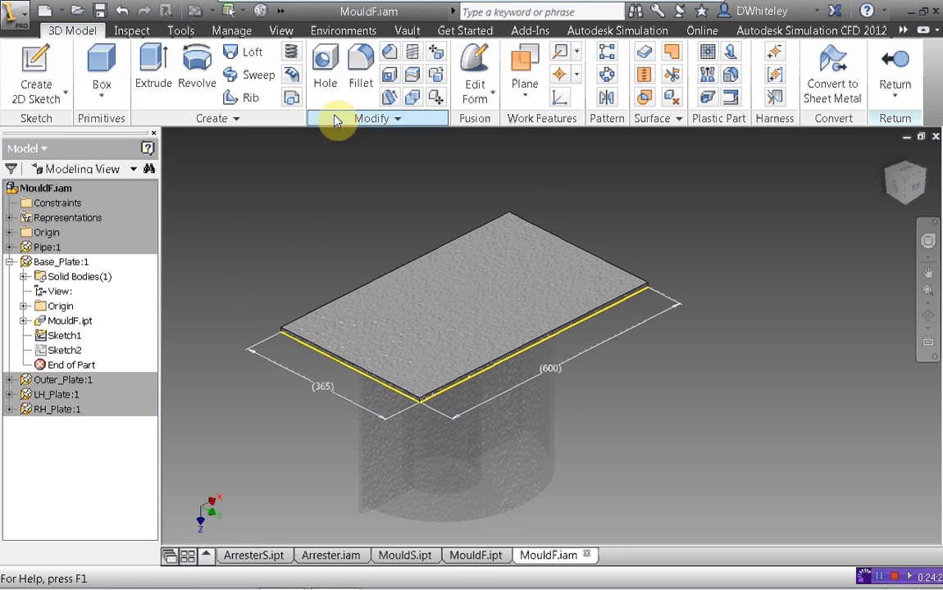
Examine Base_Plate's reference parameters G_L, Width and Thickness and their export settings in the parameter table
mouse_move(255, 21)
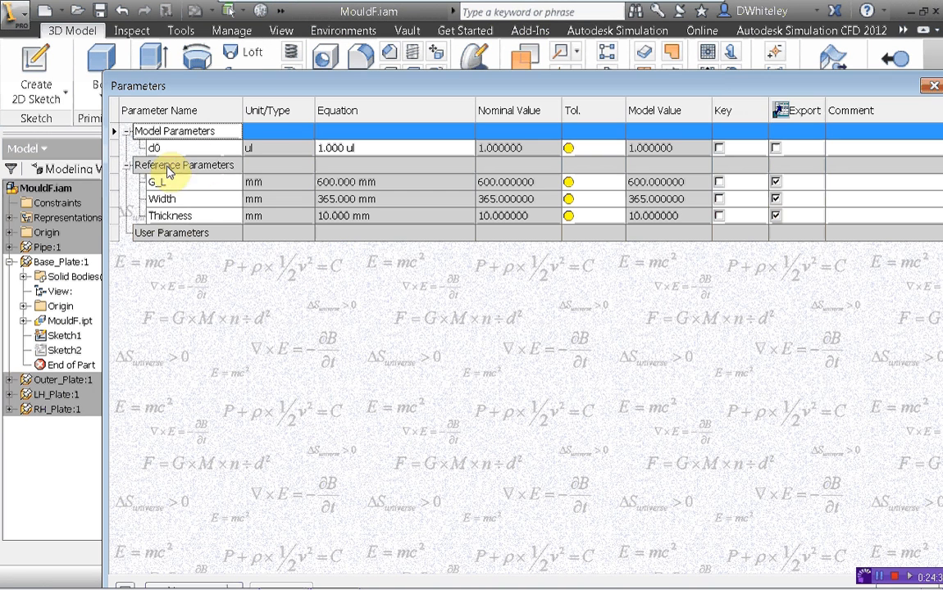
left_click_drag(271, 84, 200, 53)
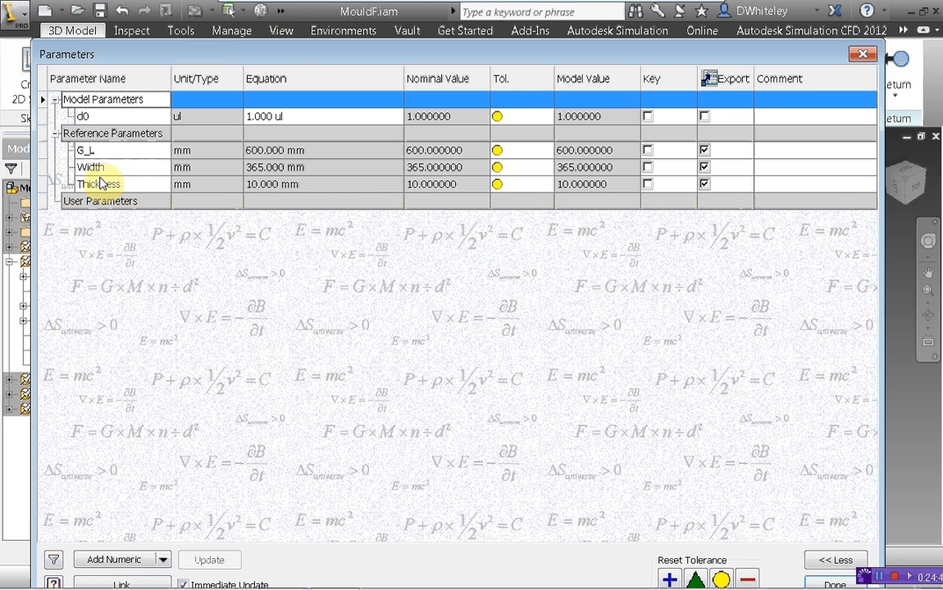
left_click_drag(280, 49, 295, 399)
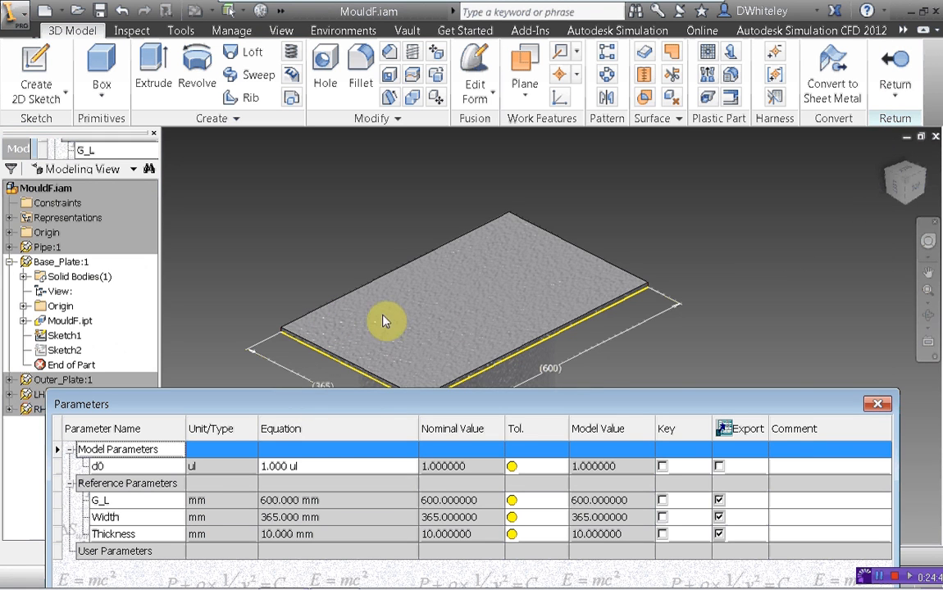
left_click_drag(437, 399, 428, 428)
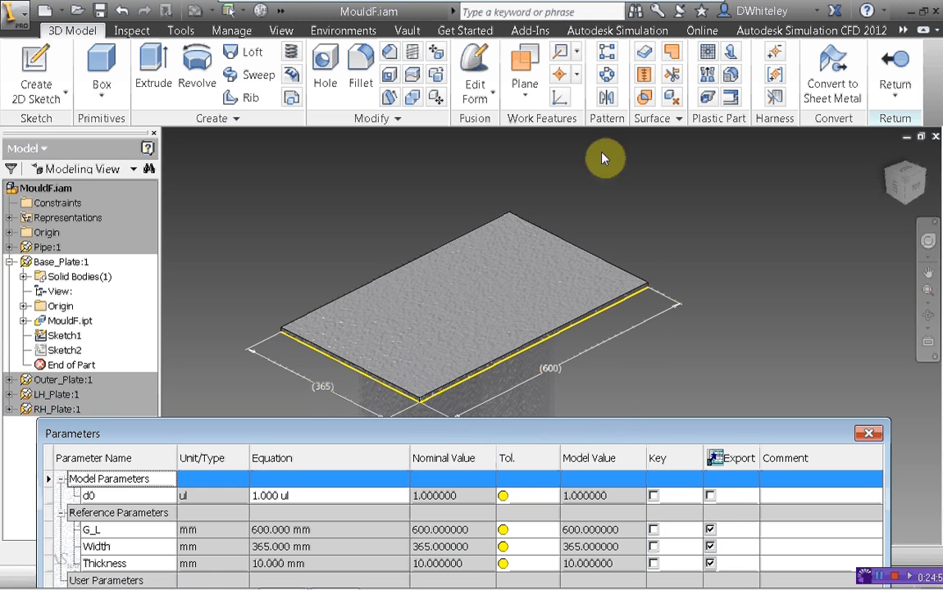
left_click_drag(604, 427, 613, 68)
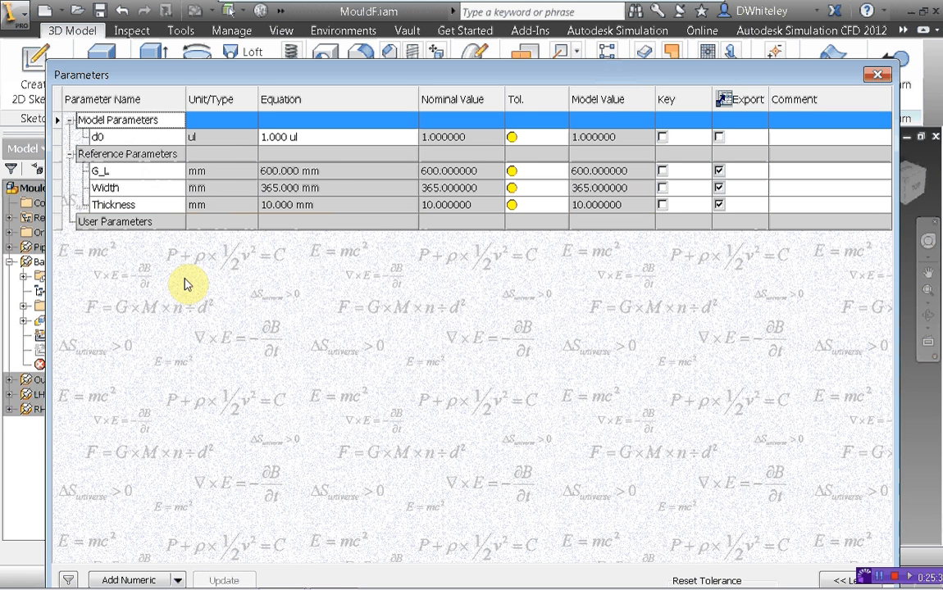
left_click_drag(362, 78, 357, 57)
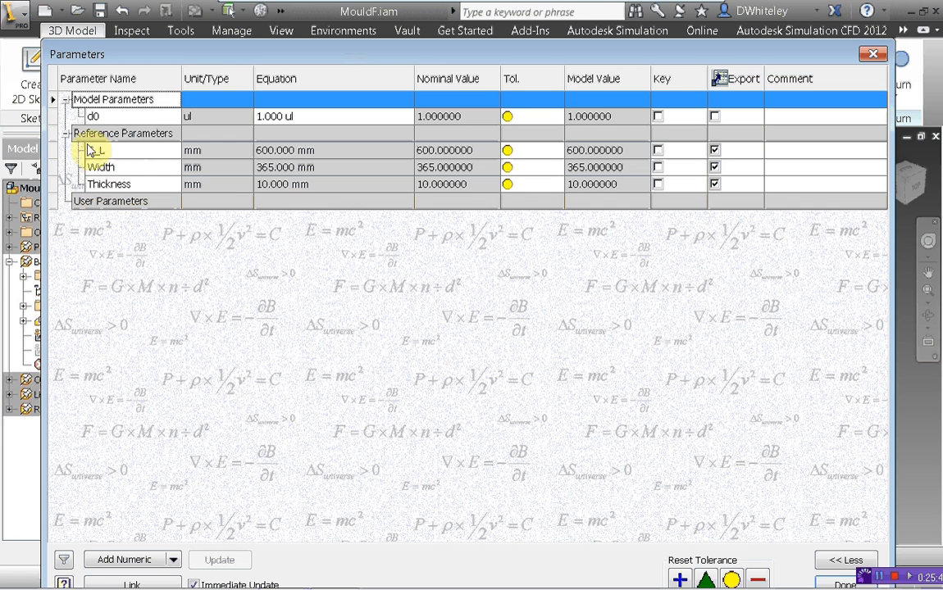
left_click_drag(232, 57, 243, 388)
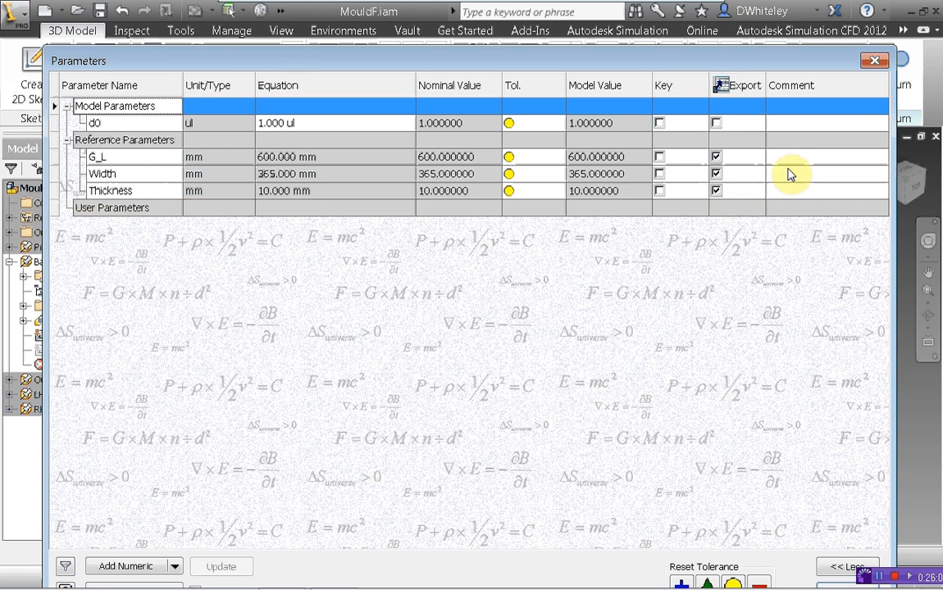
left_click(876, 61)
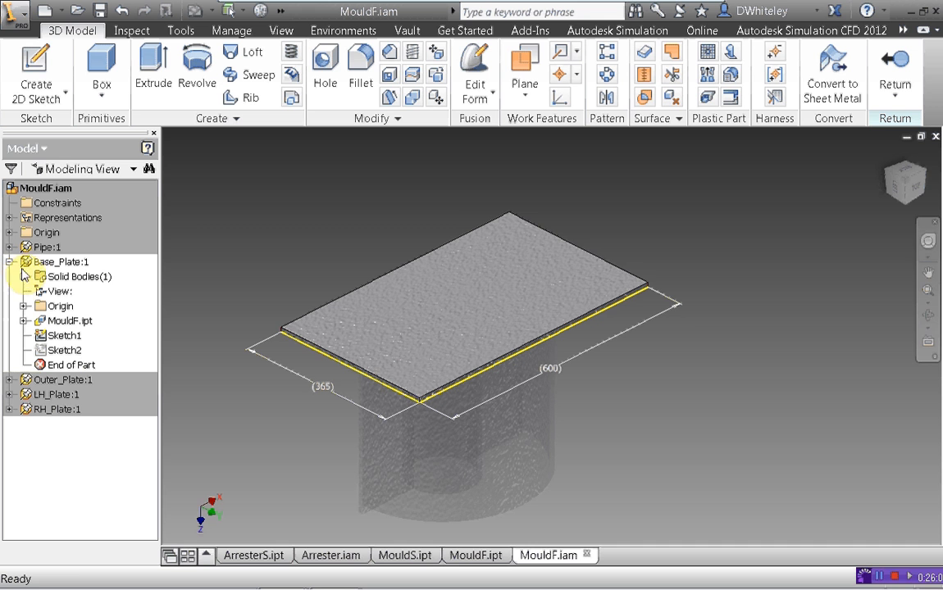
Review the custom iProperties of Base_Plate and return to the top-level assembly
left_click(27, 263)
left_click(66, 458)
left_click_drag(616, 148, 401, 68)
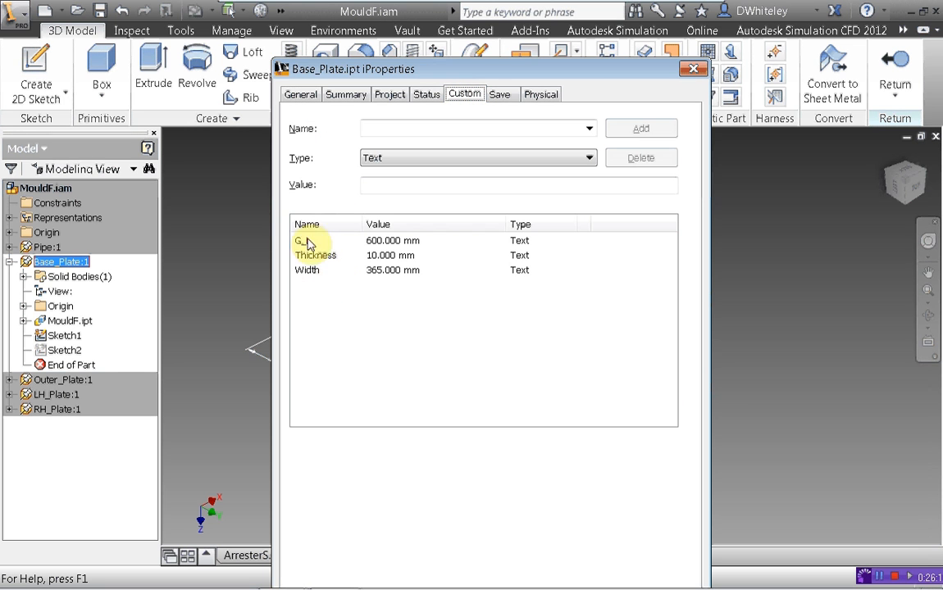
left_click(693, 69)
left_click(895, 72)
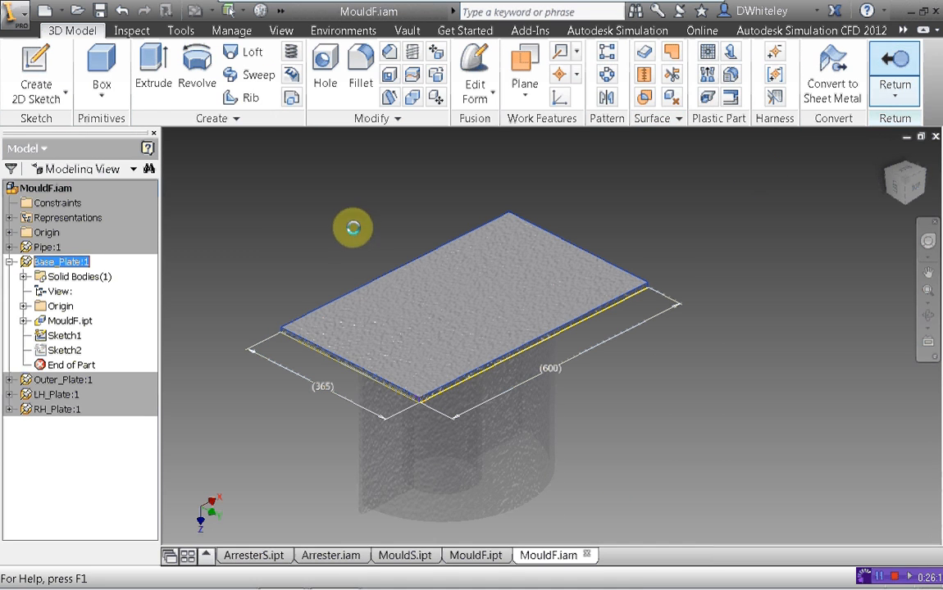
Review the G_L, Width and Thickness columns in the assembly's bill of materials, enlarging the table to show them all
left_click(426, 76)
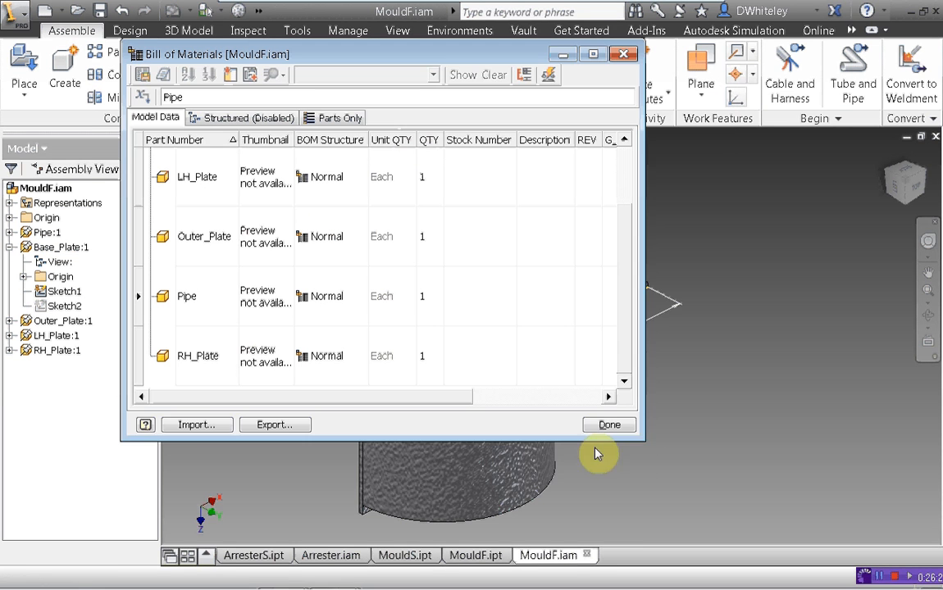
left_click_drag(644, 441, 833, 525)
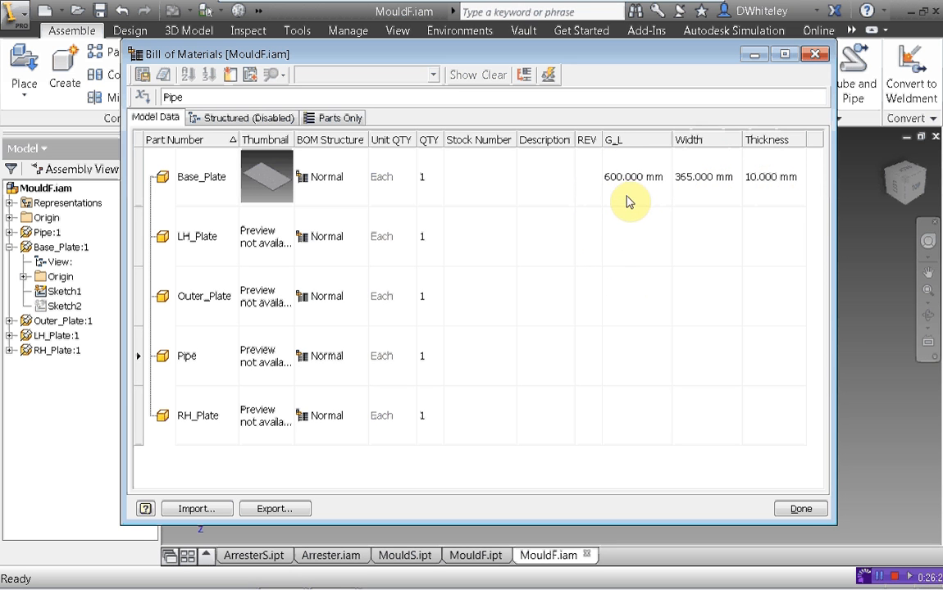
left_click(799, 508)
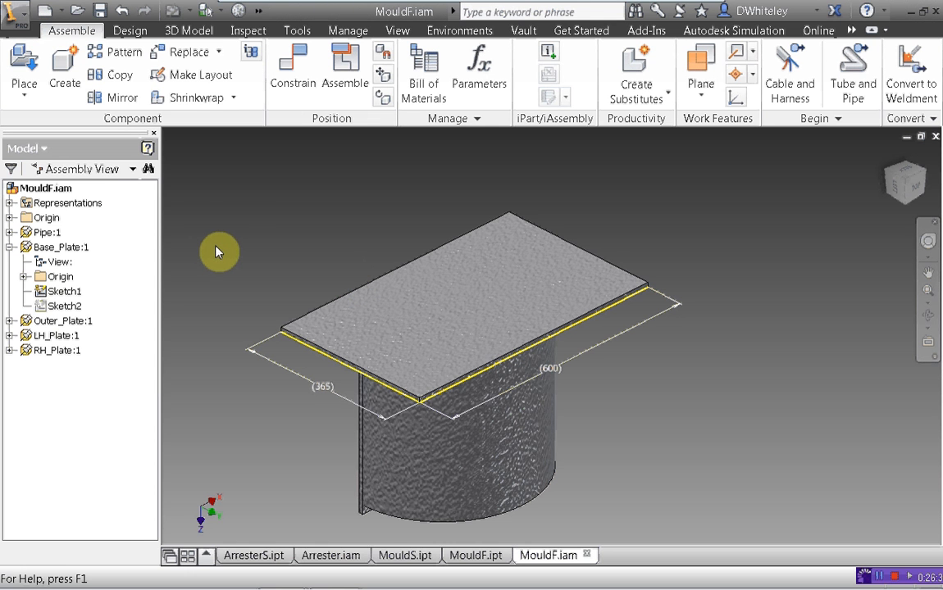
Open the MouldF.dwg drawing and examine the Length, Width and Thickness columns of its parts list
key("alt+f")
left_click(196, 445)
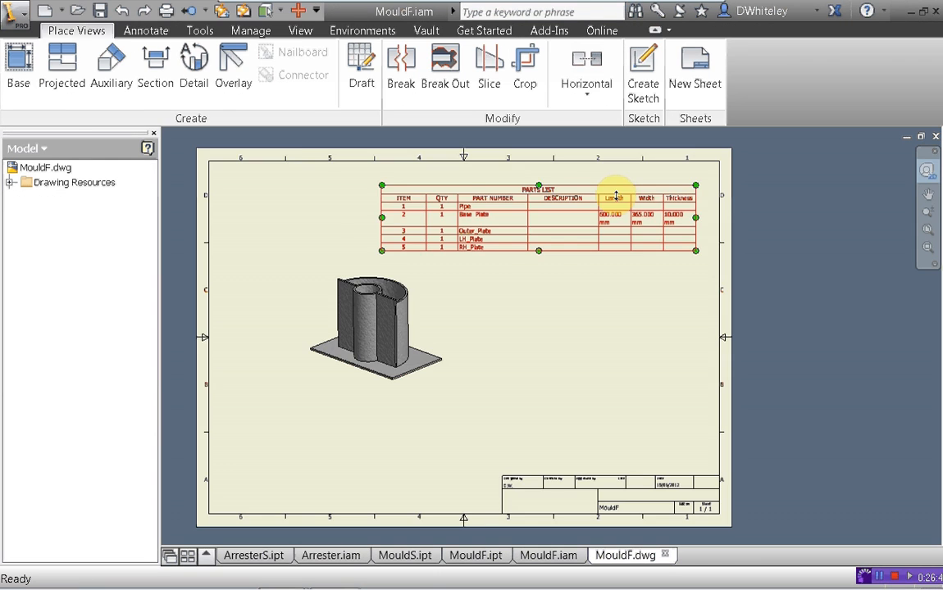
scroll(580, 291, "up", 3)
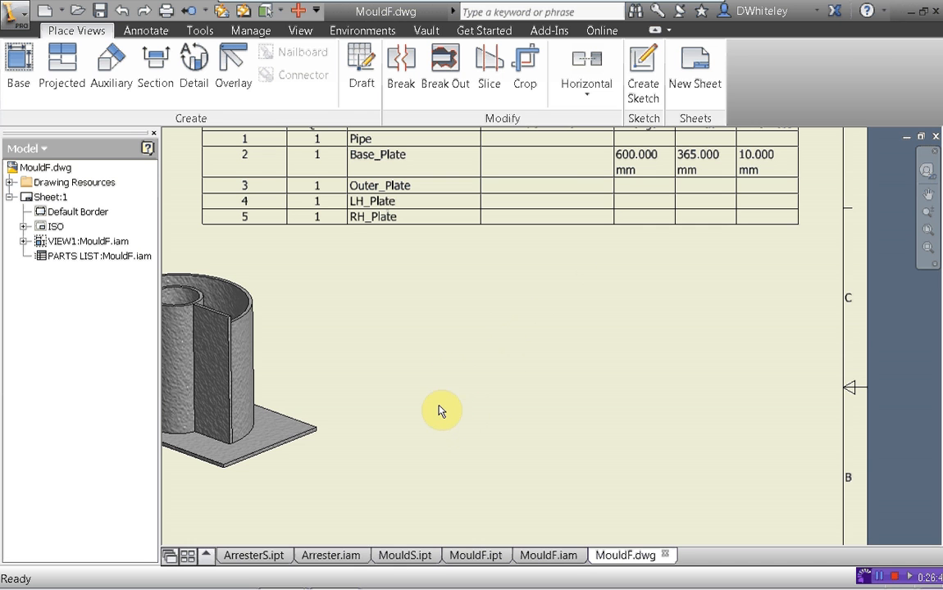
middle_click(556, 284)
middle_click(541, 351)
scroll(582, 285, "down", 1)
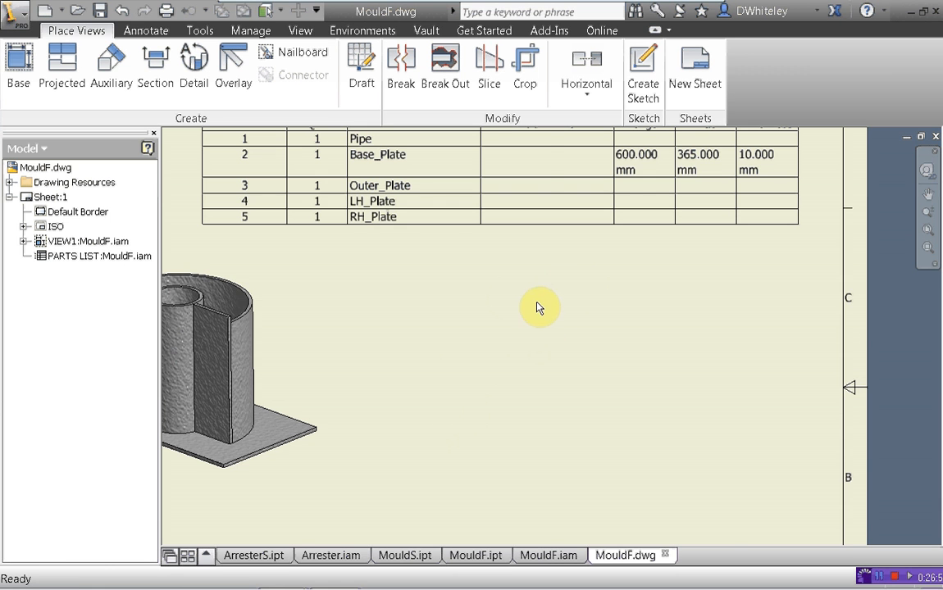
scroll(585, 285, "up", 5)
scroll(604, 264, "down", 6)
mouse_move(606, 263)
middle_mouse_down()
mouse_move(486, 449)
mouse_move(480, 432)
middle_mouse_up()
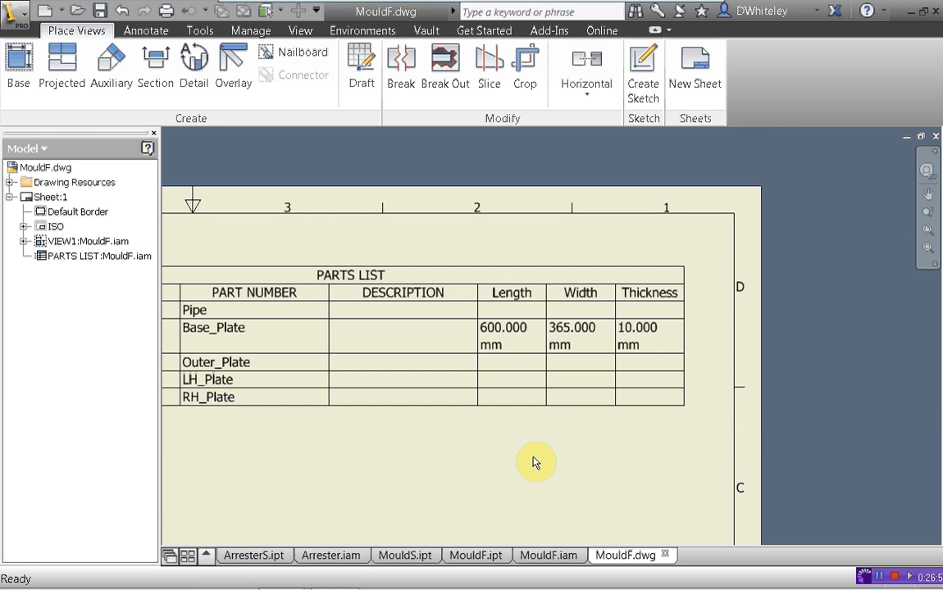
middle_click_drag(488, 238, 517, 220)
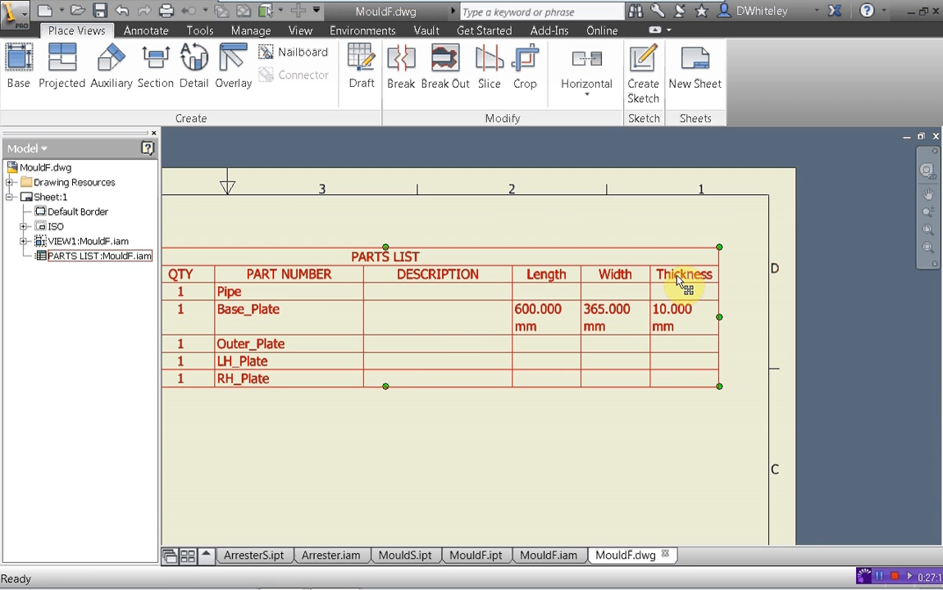
middle_click_drag(516, 396, 522, 370)
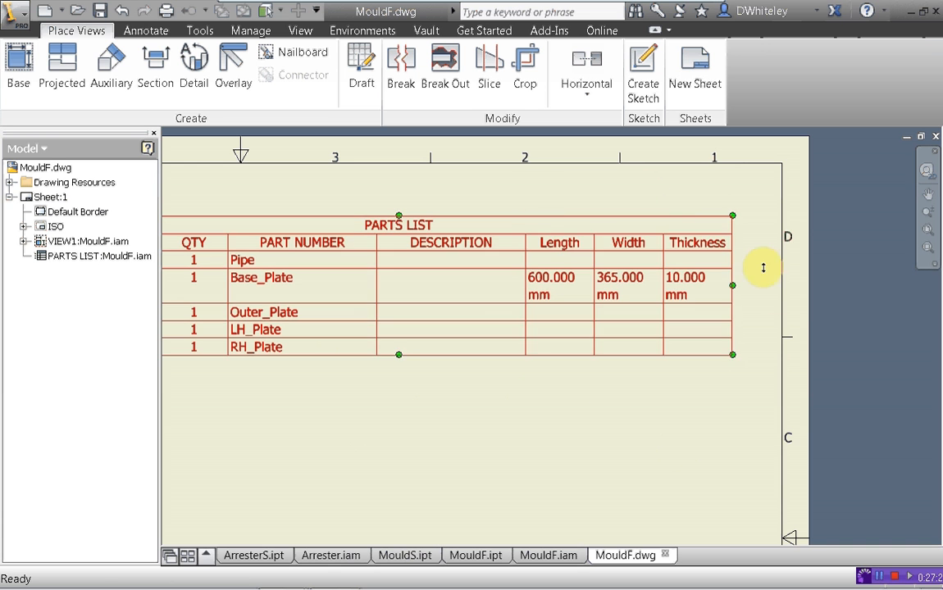
mouse_move(532, 421)
left_mouse_down()
mouse_move(543, 413)
mouse_move(543, 421)
left_mouse_up()
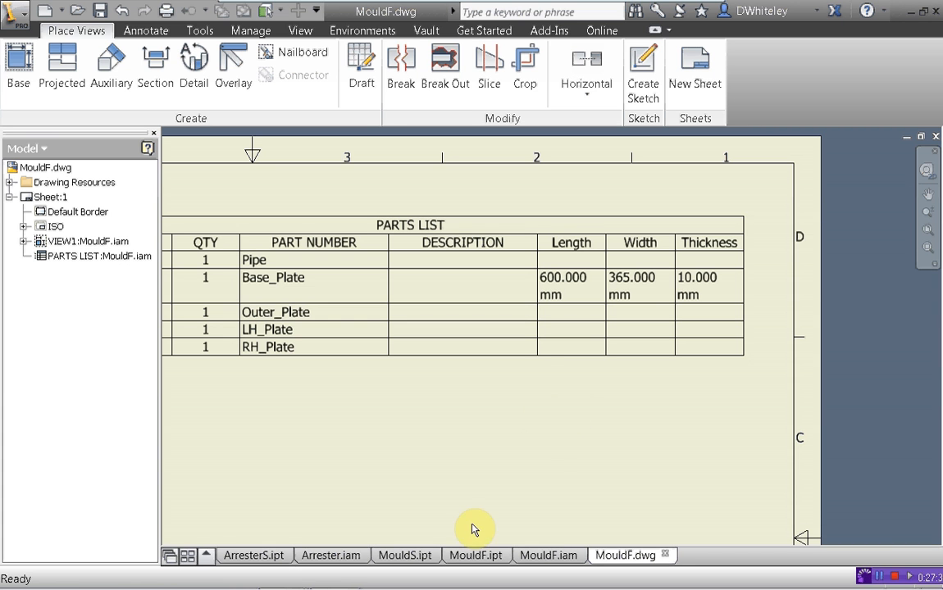
In MouldF.ipt, set the diameter of Sketch1's outermost circle to 500 mm and finish the sketch to rebuild the mould
left_click(473, 555)
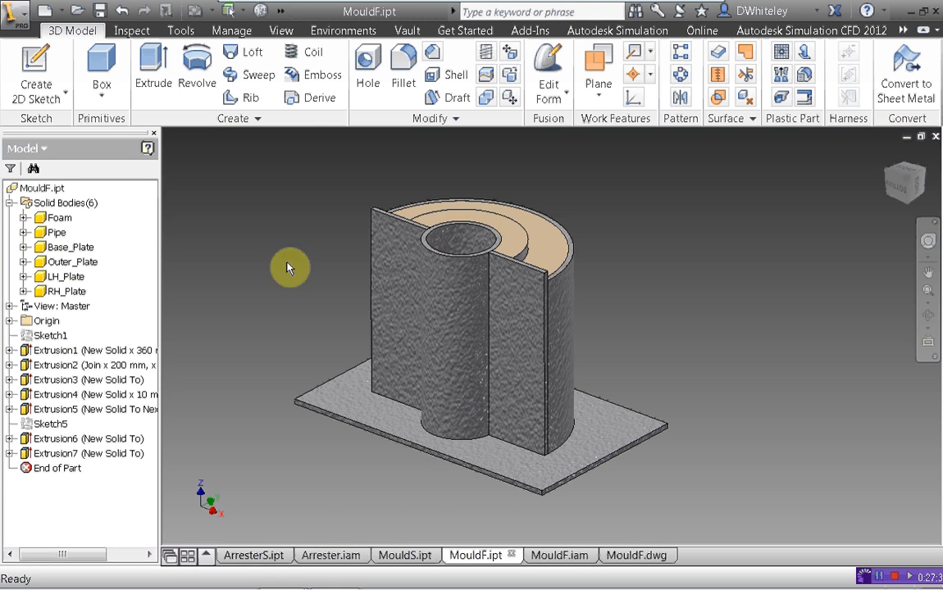
mouse_move(353, 261)
middle_mouse_down()
mouse_move(362, 244)
mouse_move(349, 253)
middle_mouse_up()
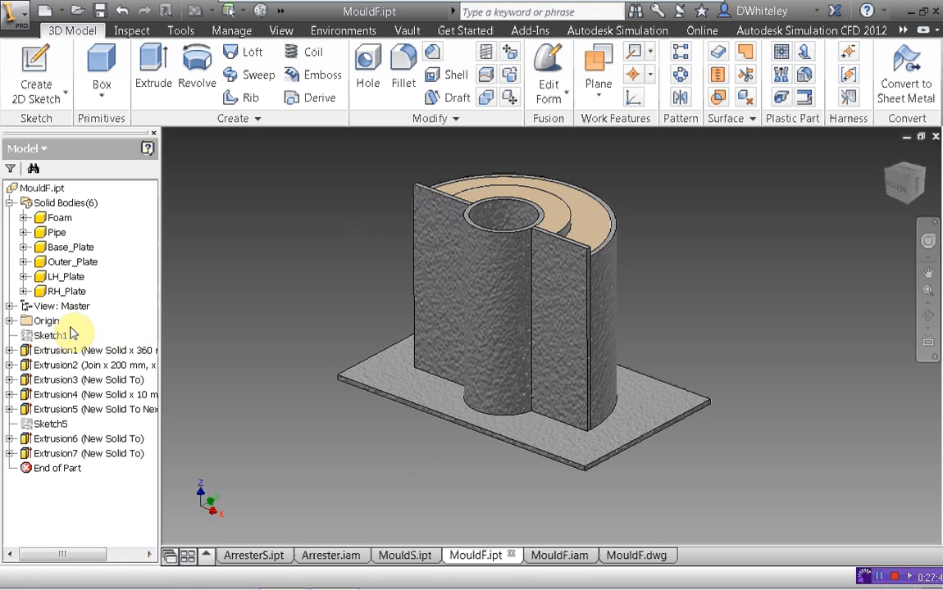
left_click(47, 340)
key("s")
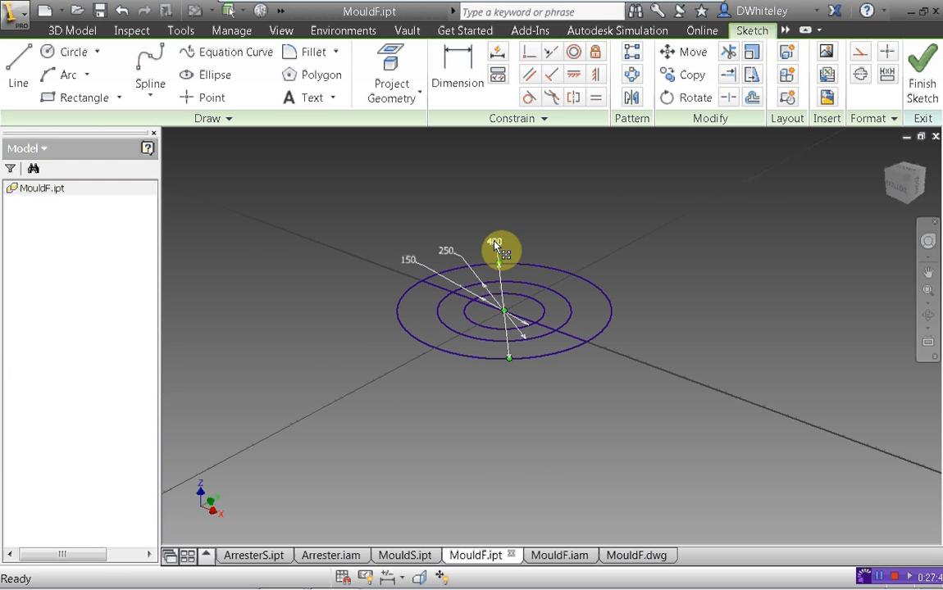
double_click(472, 218)
type("500")
key("Return")
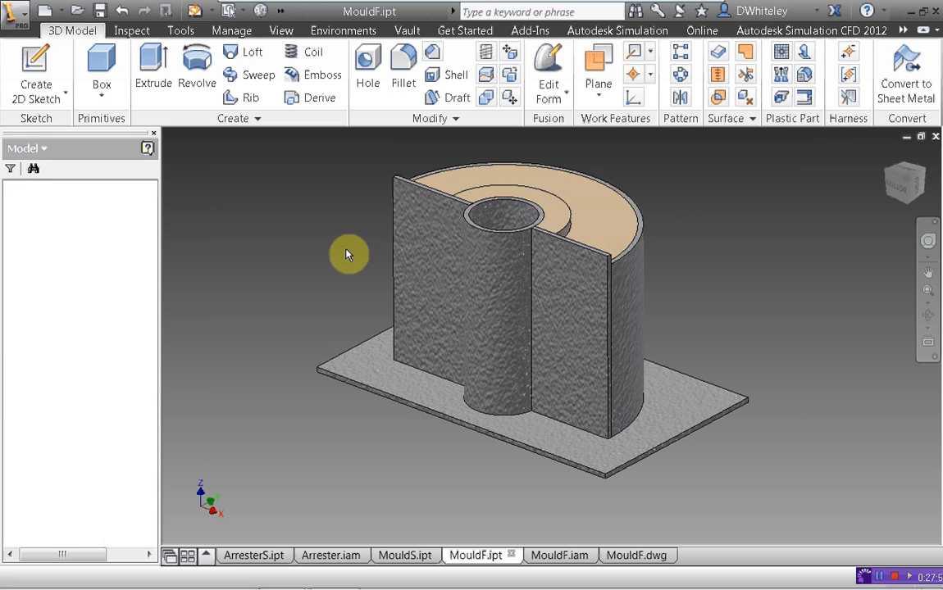
middle_click_drag(333, 239, 296, 272)
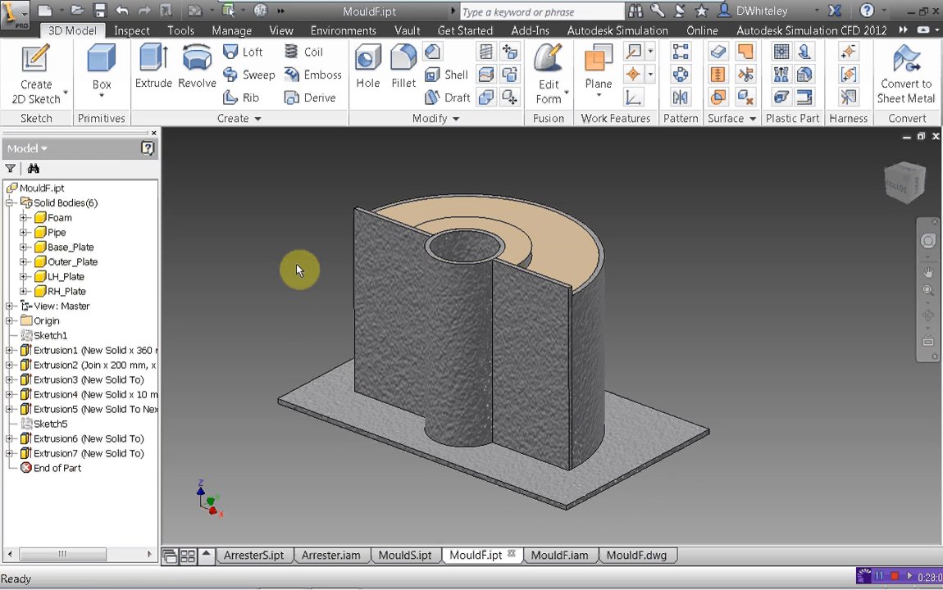
Update MouldF.iam to follow the modified mould part and inspect the resized assembly with the base plate dimensions
left_click(553, 558)
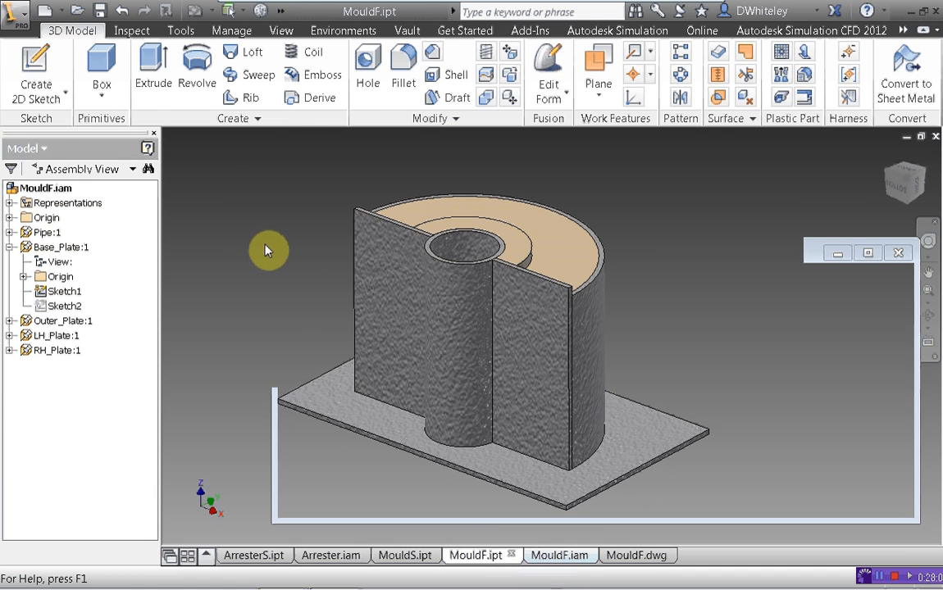
left_click(886, 155)
left_click(887, 154)
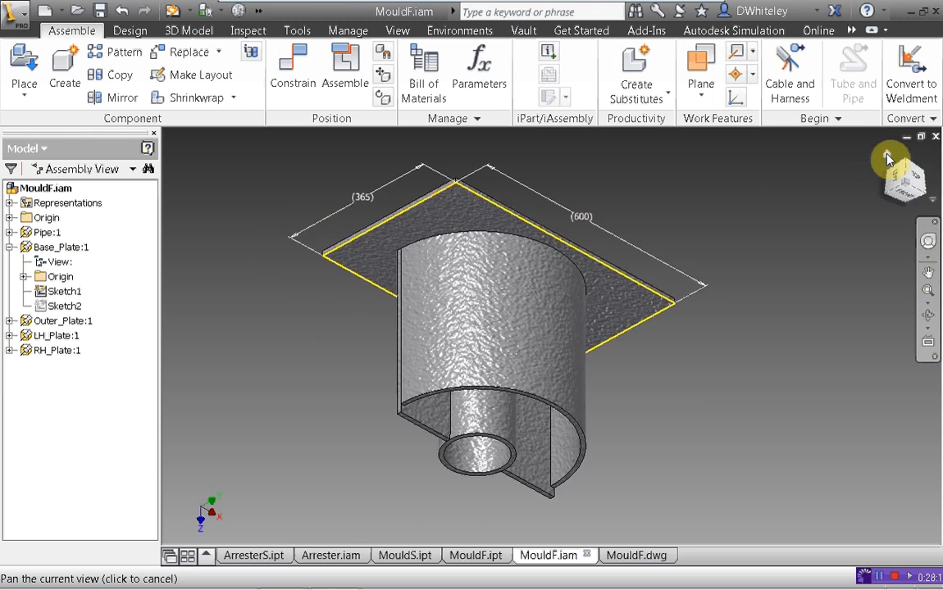
mouse_move(252, 10)
left_click(175, 11)
middle_click_drag(371, 275, 306, 233)
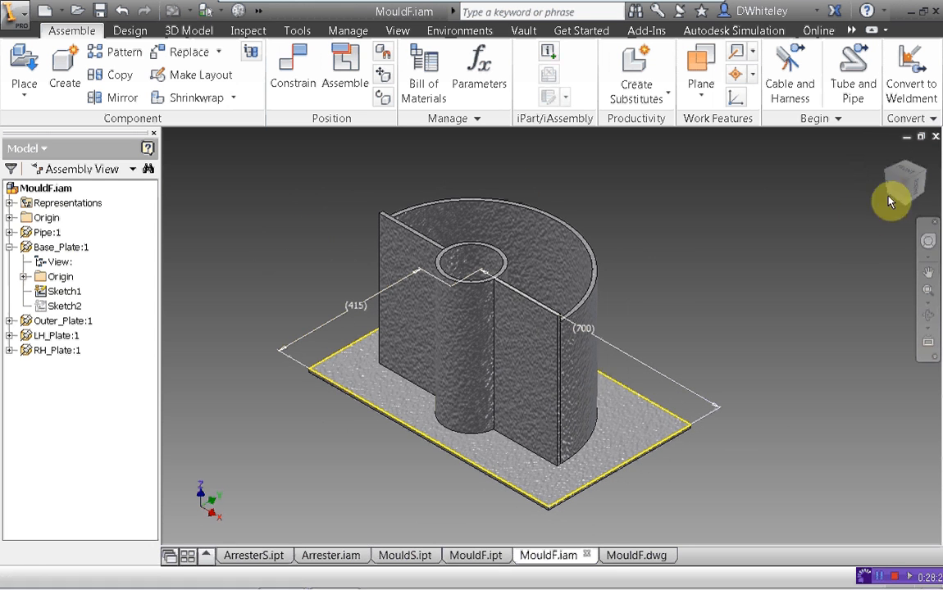
left_click_drag(899, 181, 890, 154)
middle_click_drag(714, 269, 709, 271)
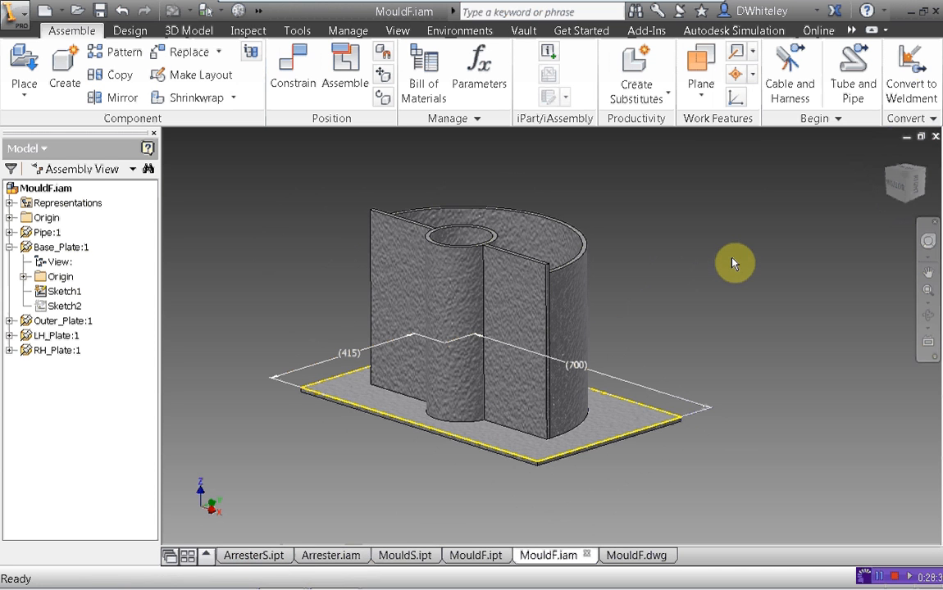
Switch to ArresterS.ipt and examine the multi-body arrester model from several zoom levels
left_click(242, 555)
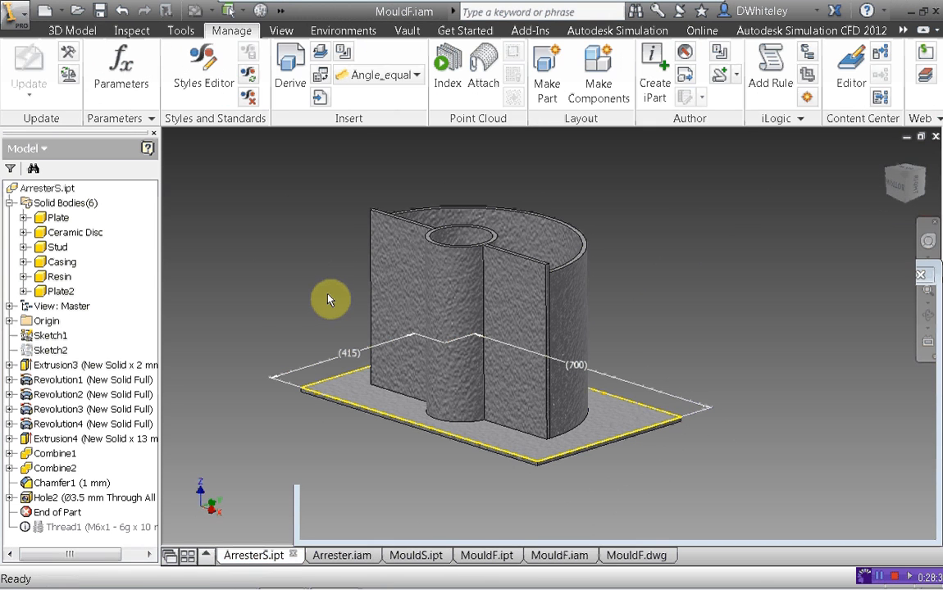
middle_click_drag(264, 256, 404, 279)
scroll(371, 264, "up", 3)
scroll(404, 280, "down", 5)
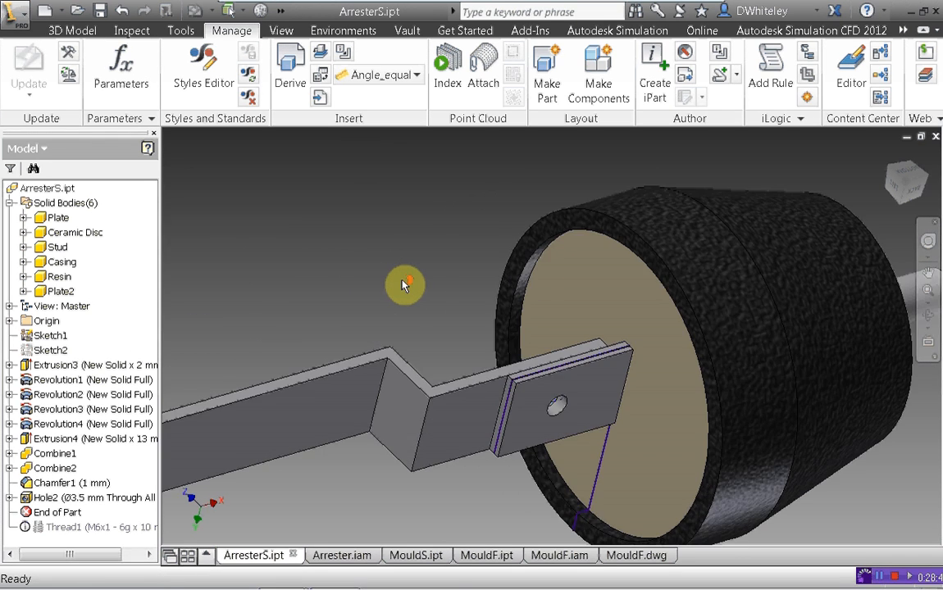
scroll(403, 284, "up", 4)
scroll(402, 278, "down", 1)
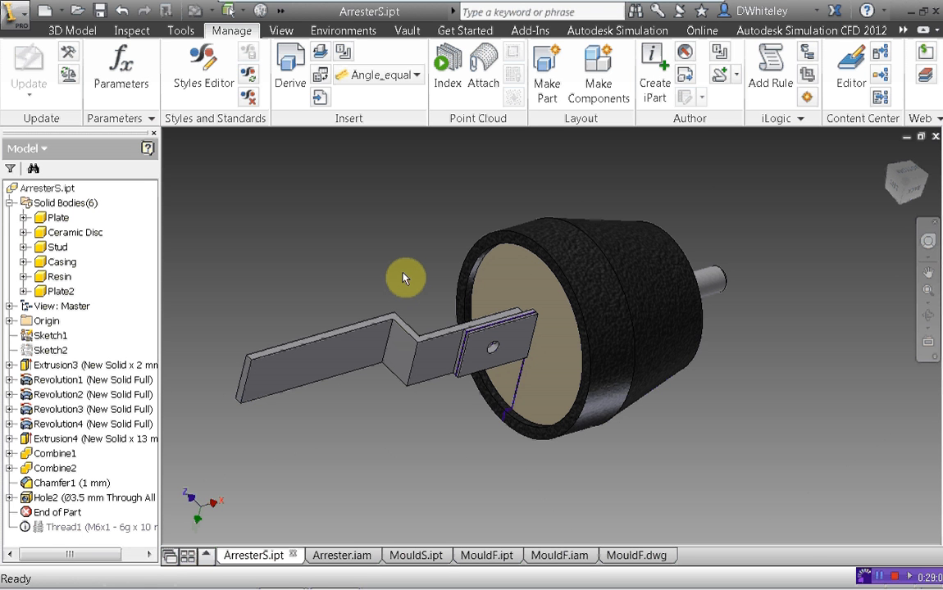
middle_click_drag(403, 246, 410, 245)
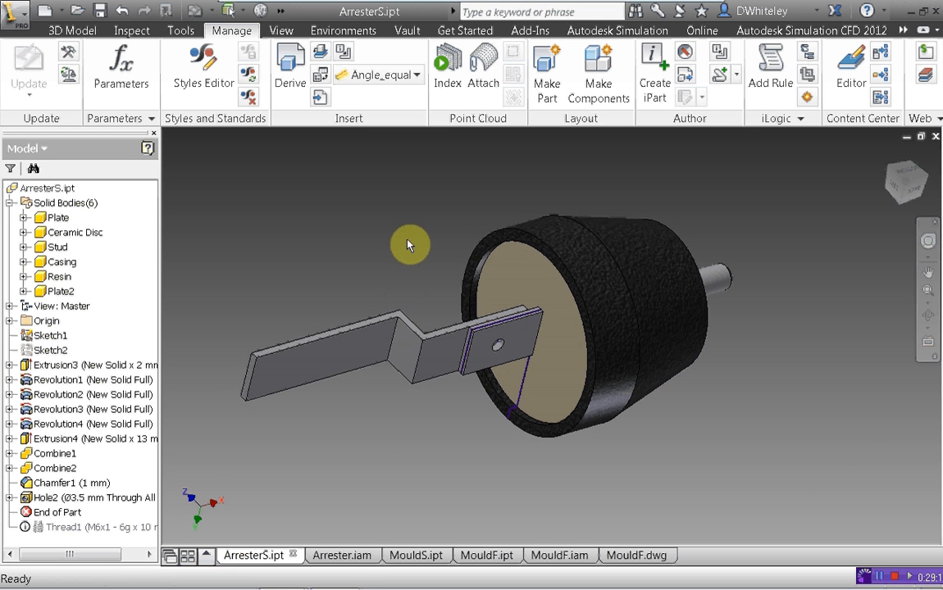